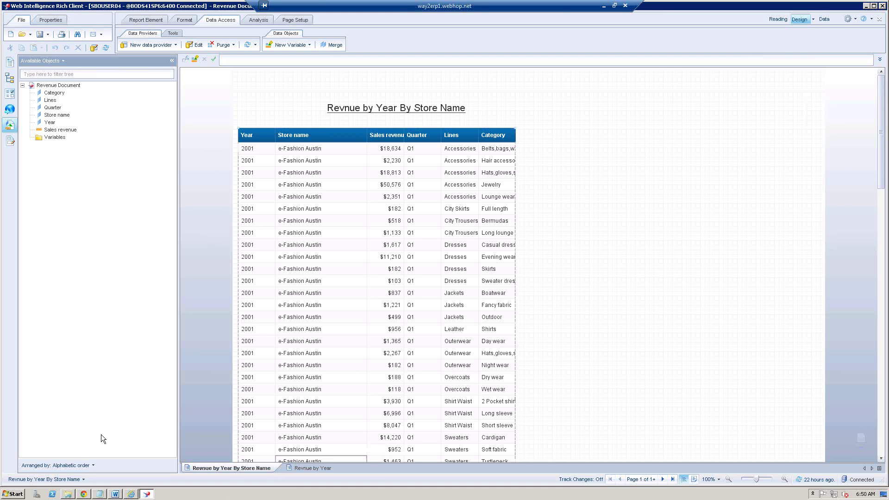
# - Switch to the Word notes and review the BI Launchpad, Central Management Console and Web Intelligence topics
pyautogui.click(115, 494)
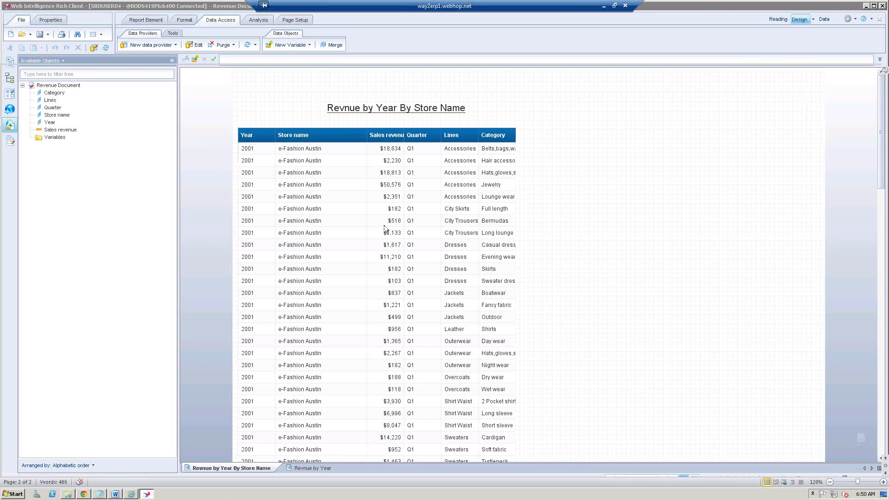
pyautogui.scroll(9, 760, 200)
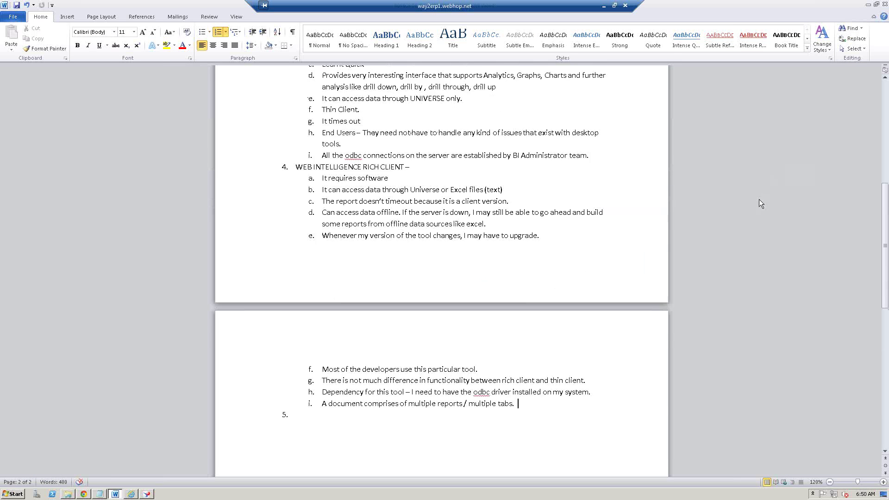
pyautogui.scroll(6, 759, 199)
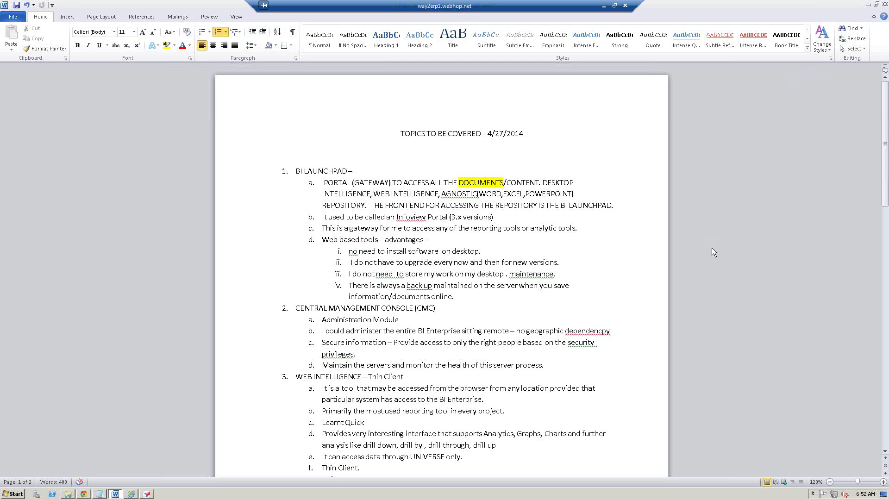
pyautogui.scroll(-4, 612, 245)
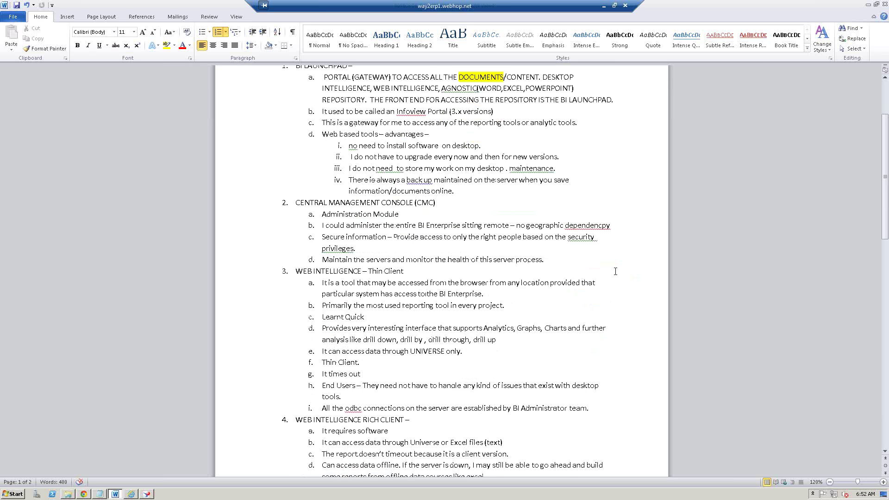
pyautogui.scroll(-1, 631, 156)
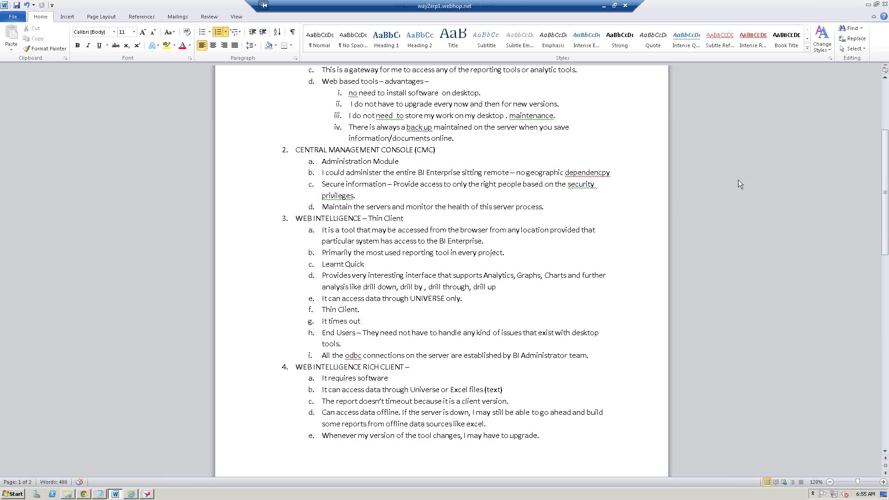
# - Switch to BI launch pad in Internet Explorer, dismiss the expired session and log back on with the account password
pyautogui.click(131, 494)
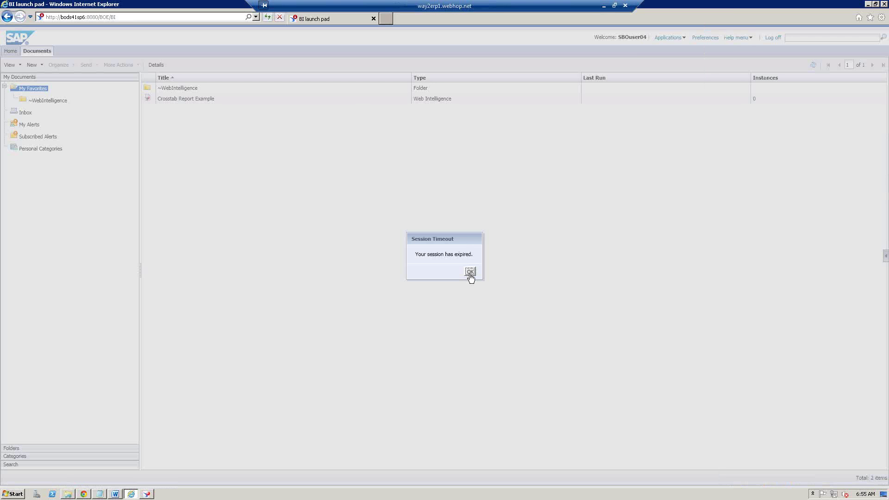
pyautogui.click(470, 272)
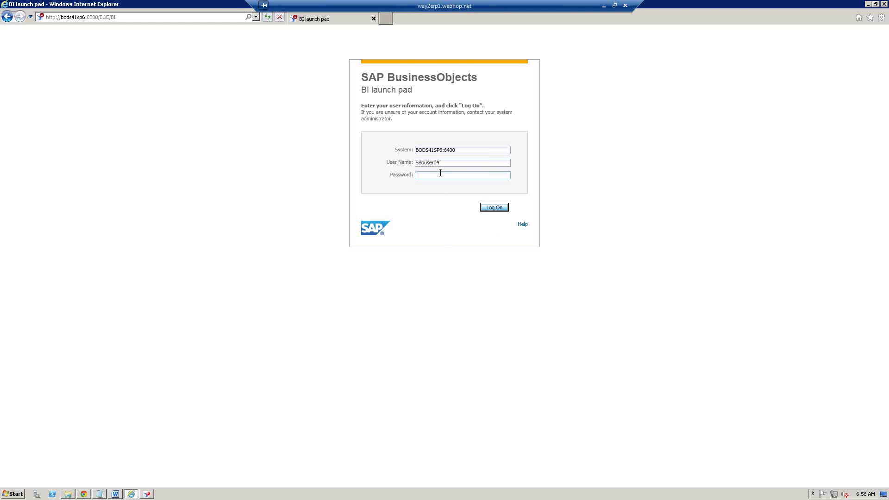
pyautogui.click(440, 173)
pyautogui.write('•••••••')
pyautogui.press('Return')
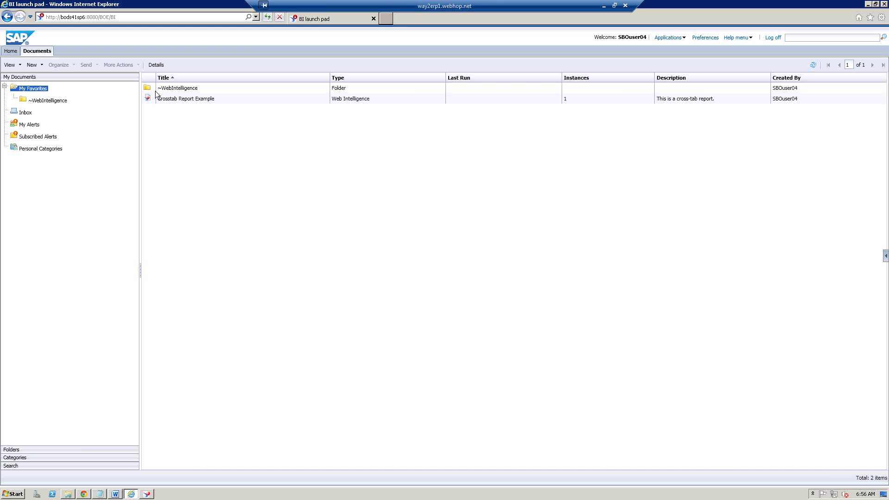
# - View the launch pad home page, return to the documents list and collapse the My Favorites folder
pyautogui.click(10, 51)
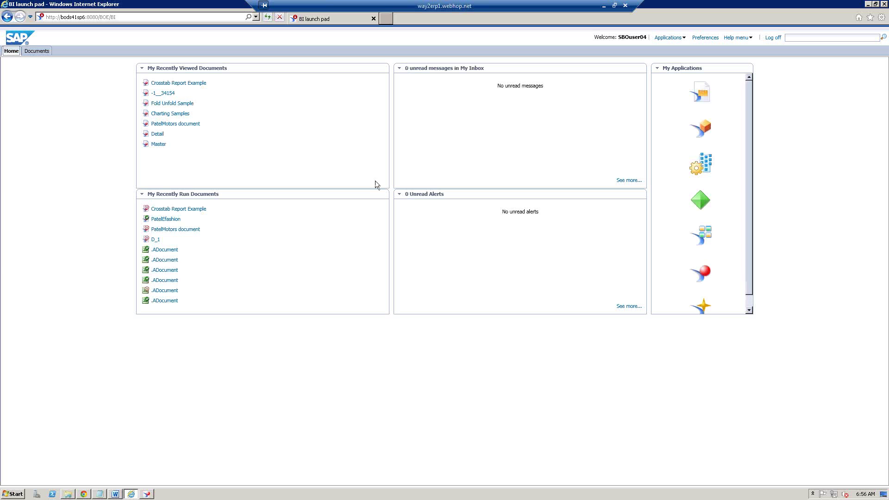
pyautogui.click(37, 51)
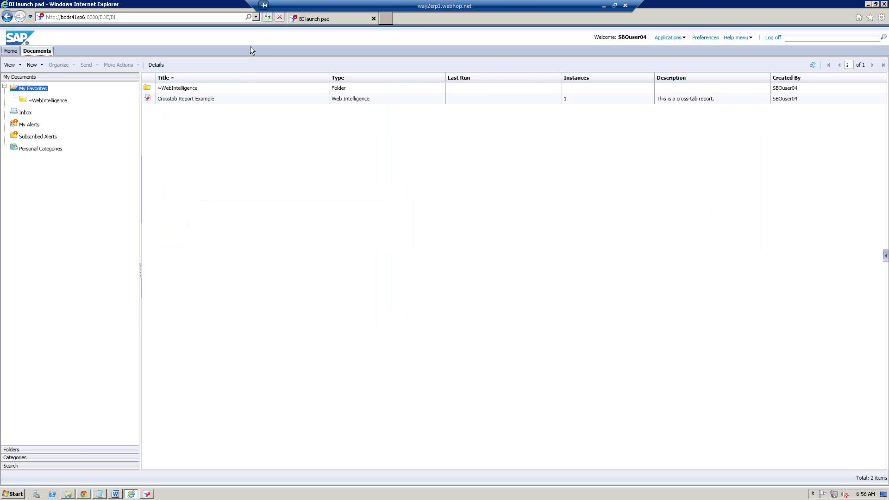
pyautogui.click(4, 86)
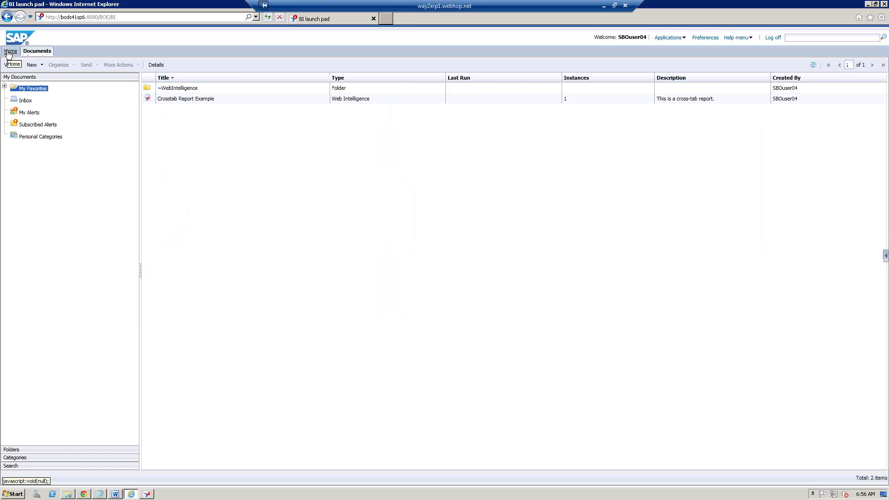
# - Browse the public folders to 2.MAR and open MM1 document
pyautogui.click(9, 450)
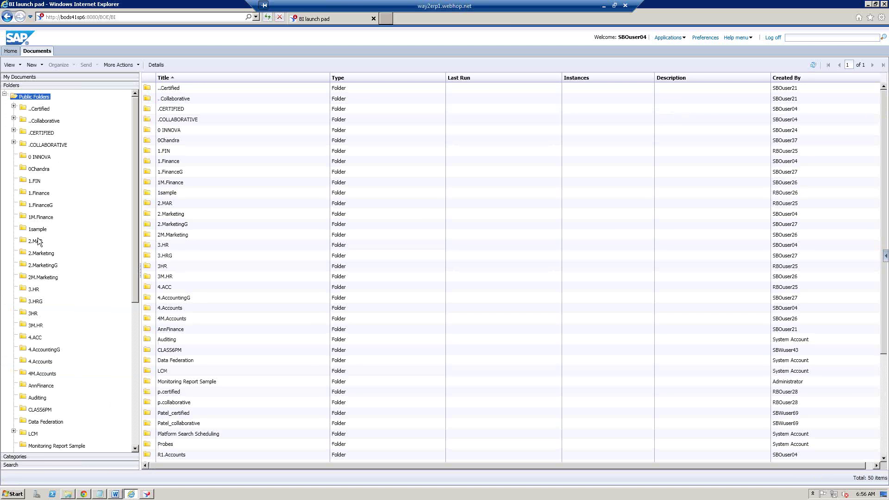
pyautogui.click(36, 241)
pyautogui.doubleClick(184, 88)
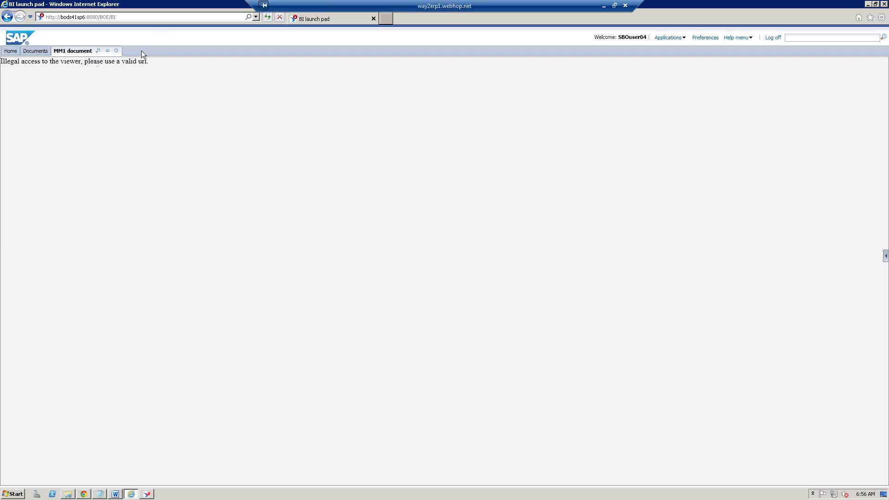
# - Return to the document list, check the 2M.Marketing folder and open Detail_1 from the .CERTIFIED folder
pyautogui.click(35, 51)
pyautogui.click(49, 278)
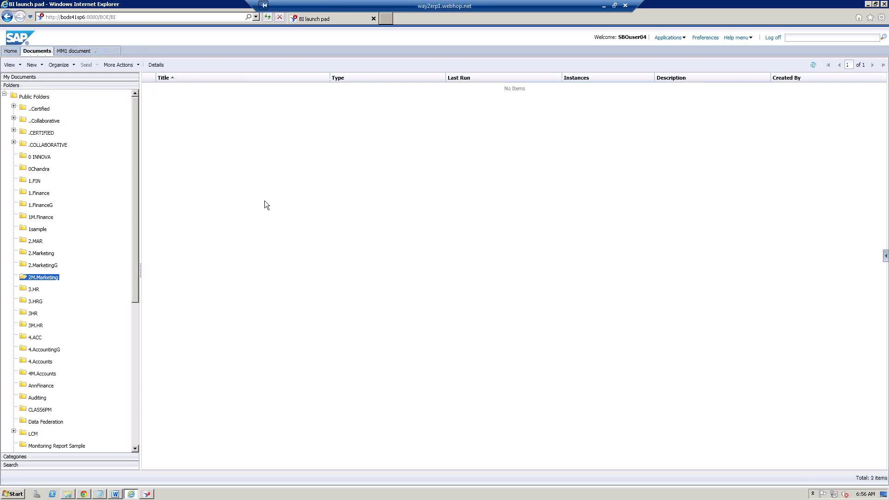
pyautogui.click(47, 134)
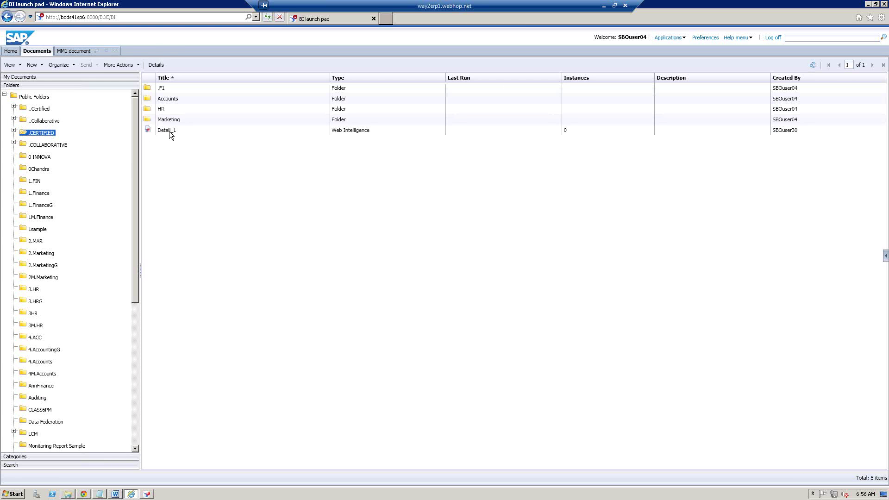
pyautogui.doubleClick(170, 131)
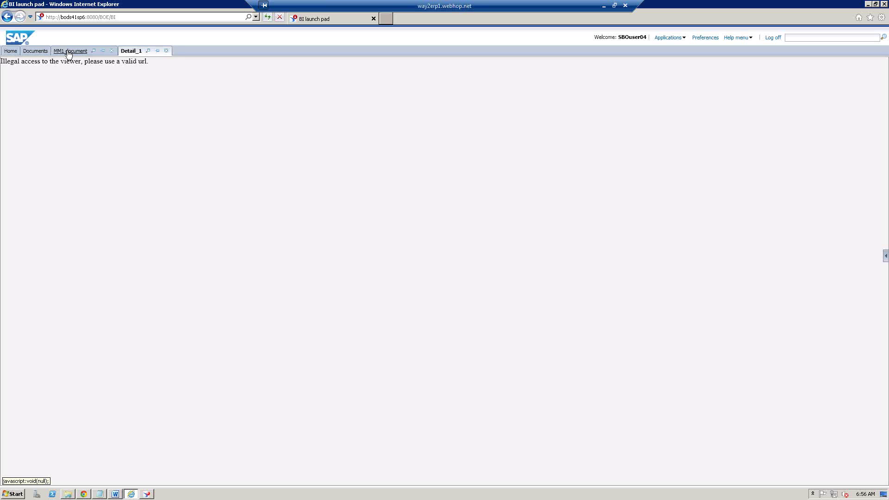
# - Switch between the open MM1 document and Detail_1, and close both documents
pyautogui.click(71, 51)
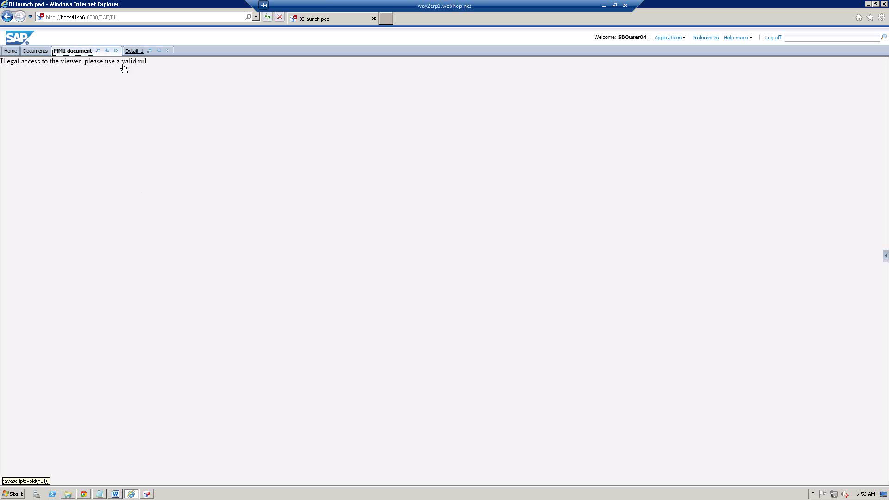
pyautogui.click(133, 51)
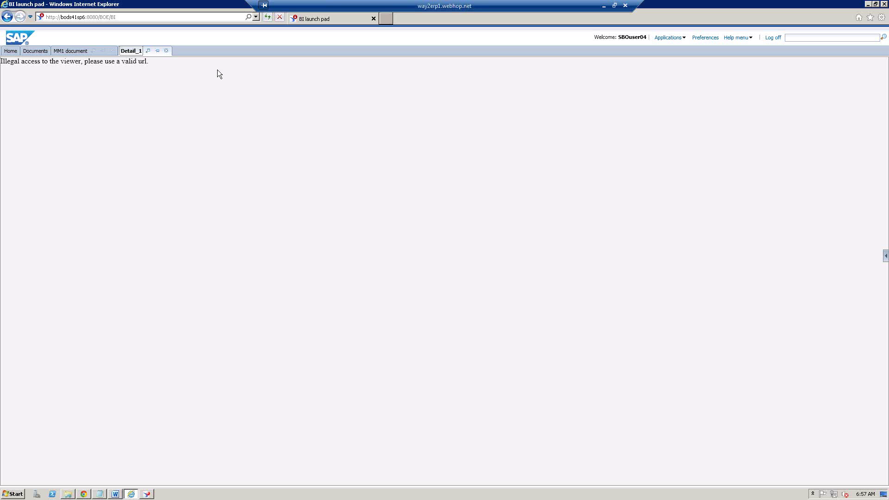
pyautogui.click(72, 51)
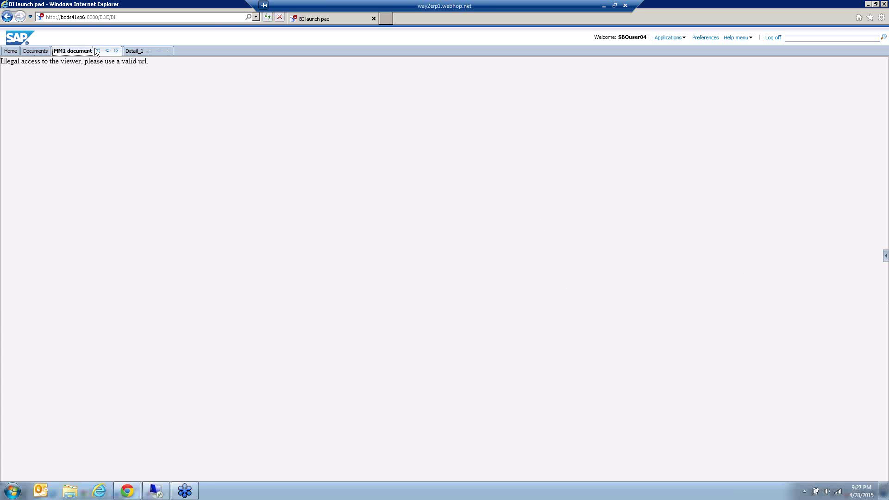
pyautogui.click(117, 51)
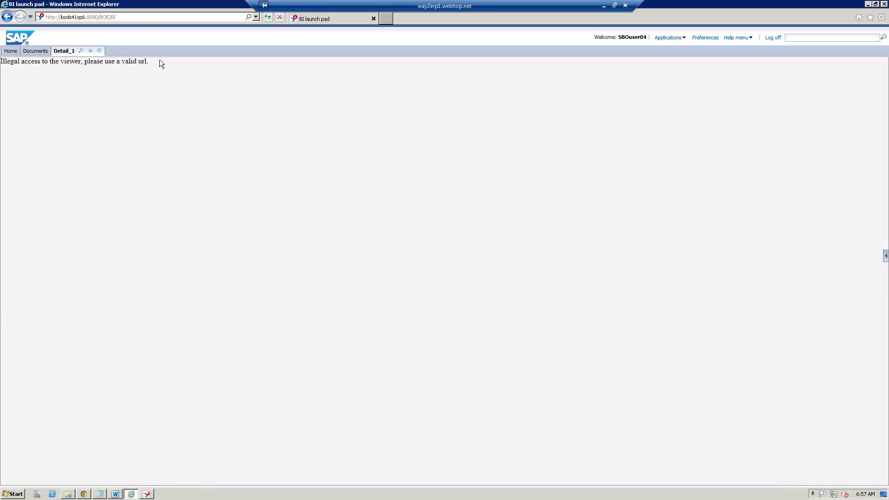
pyautogui.click(99, 51)
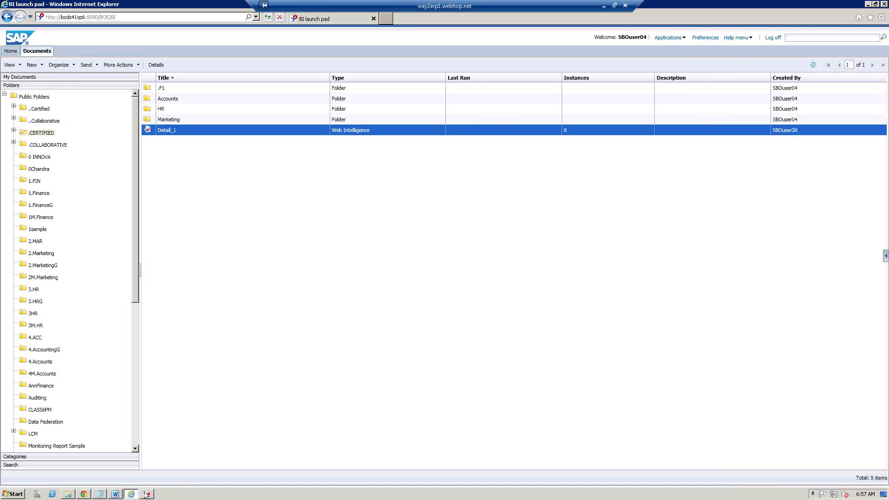
# - In the Word notes, add thin-client point j: "Can open multiple different tabs and may simultaneously work on different documents."
pyautogui.click(115, 494)
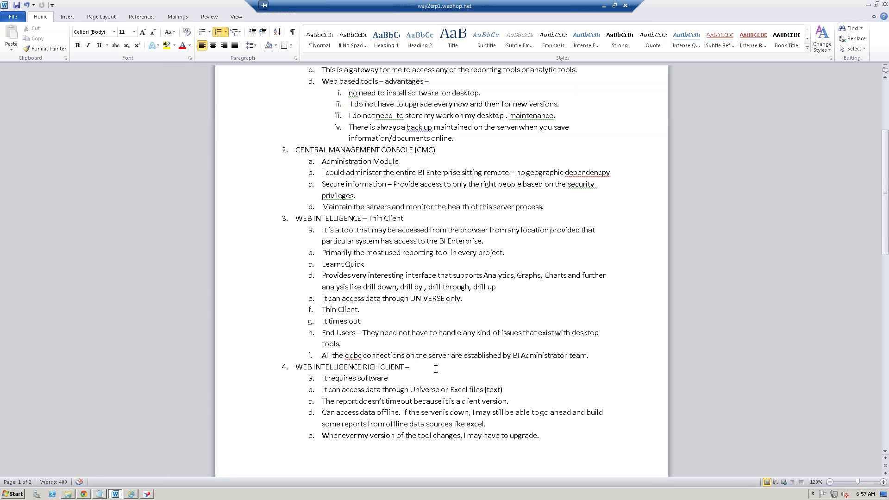
pyautogui.click(601, 355)
pyautogui.press('Return')
pyautogui.write('Can o')
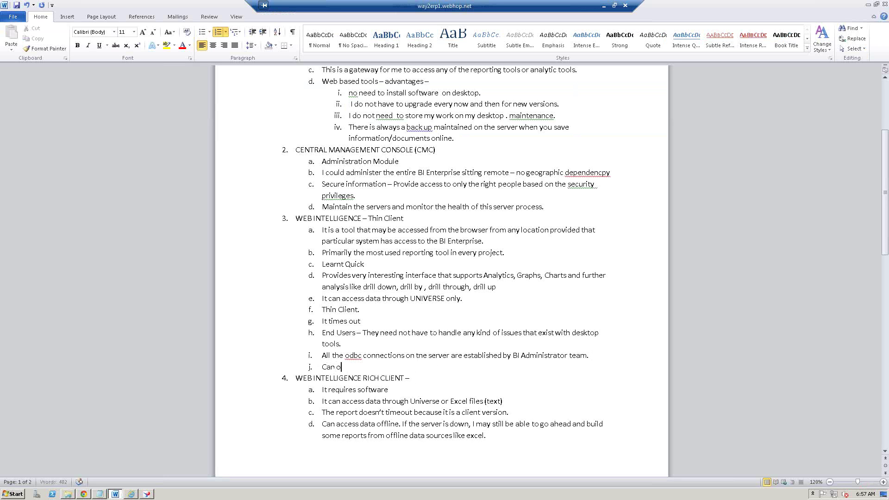
pyautogui.write('pen multiole different tabs a')
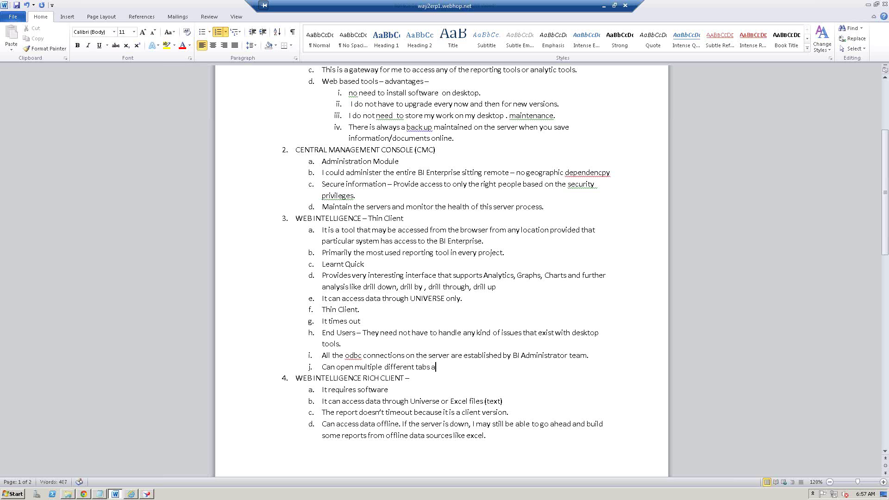
pyautogui.write('nd may simultaneously')
pyautogui.click(595, 355)
pyautogui.write('w')
pyautogui.press('BackSpace')
pyautogui.press('BackSpace')
pyautogui.click(542, 366)
pyautogui.write('work on different ')
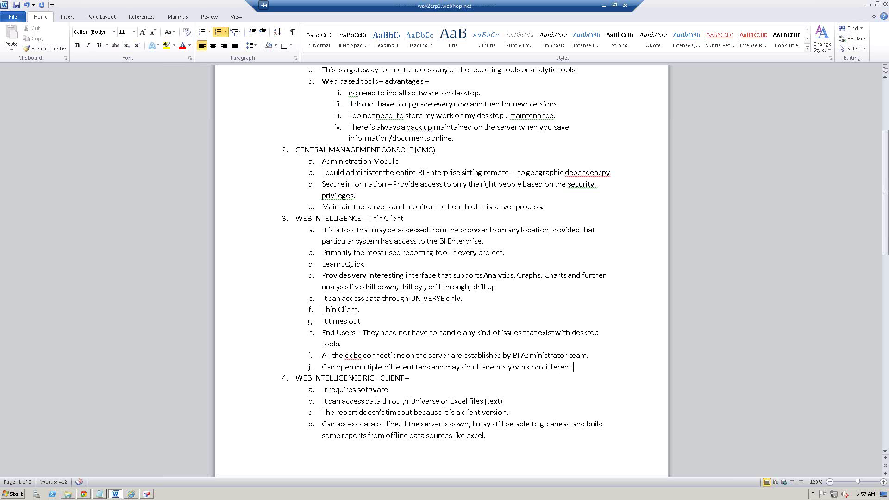
pyautogui.write('rep')
pyautogui.click(540, 367)
pyautogui.press('BackSpace')
pyautogui.press('BackSpace')
pyautogui.press('BackSpace')
pyautogui.write('documents.')
# - Switch to Web Intelligence Rich Client, close it and check the hidden notification icons for its icon
pyautogui.click(147, 494)
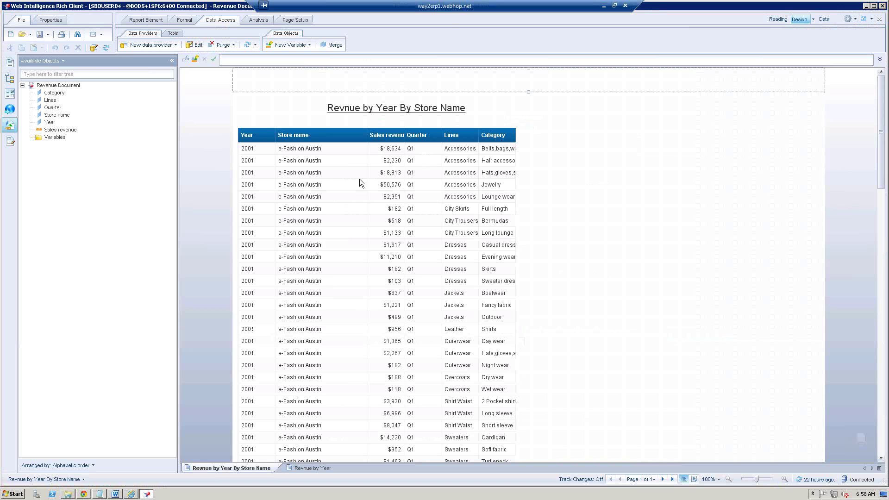
pyautogui.click(884, 6)
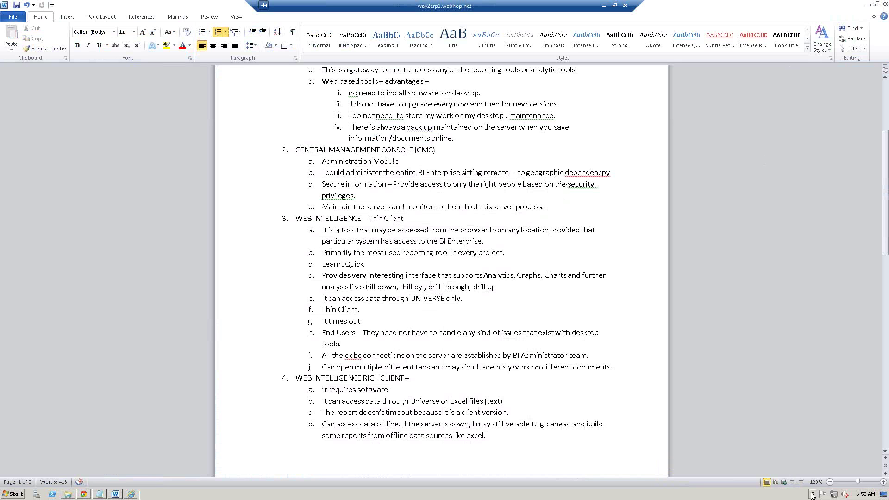
pyautogui.click(812, 493)
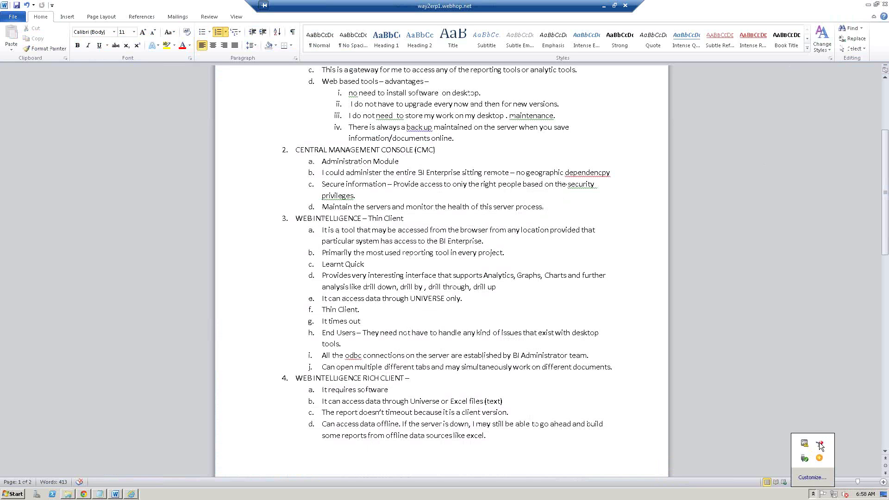
pyautogui.click(790, 250)
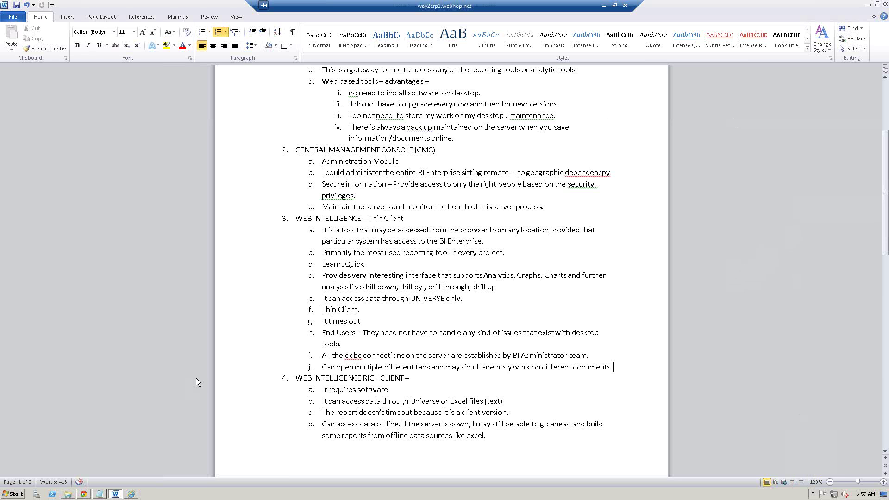
# - Launch Web Intelligence Rich Client from the SAP BusinessObjects BI platform 4 Client Tools program folder under SAP Business Intelligence
pyautogui.click(13, 493)
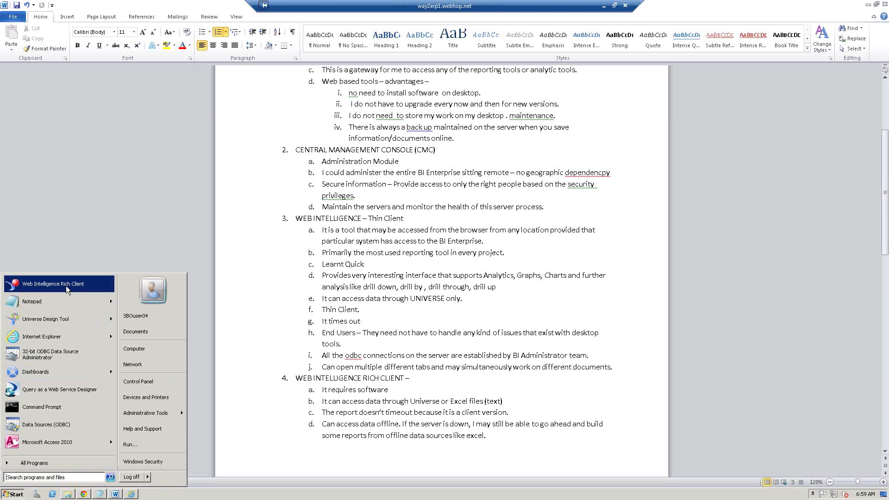
pyautogui.moveTo(67, 309)
pyautogui.click(83, 463)
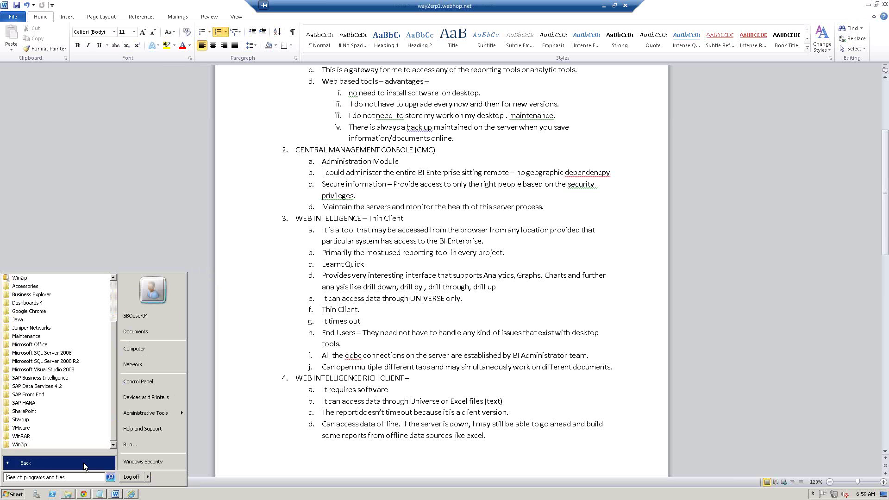
pyautogui.click(83, 462)
pyautogui.click(84, 462)
pyautogui.click(52, 378)
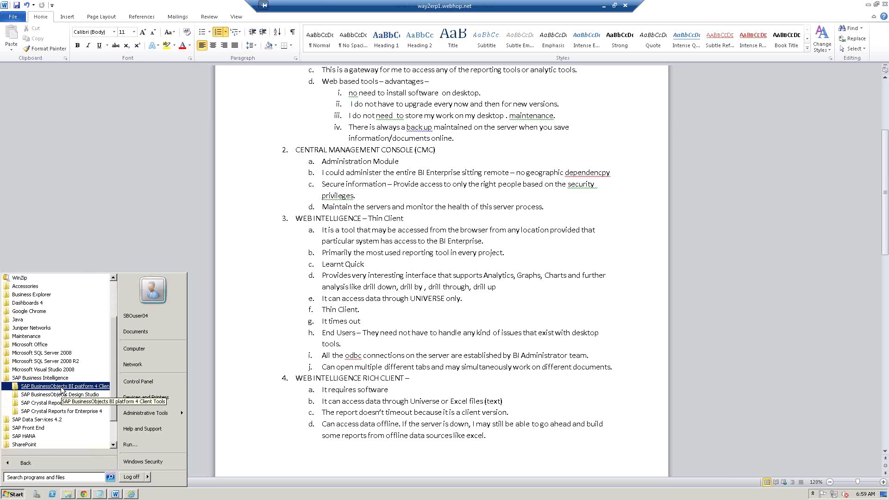
pyautogui.click(62, 388)
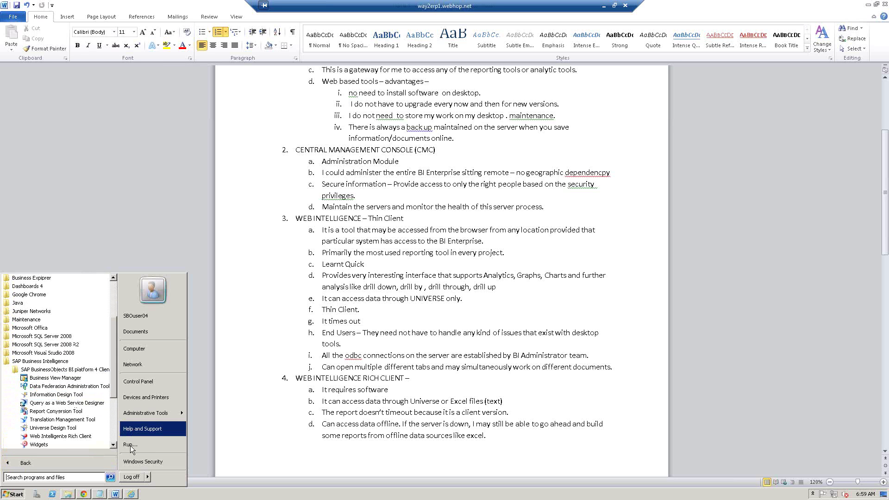
pyautogui.scroll(-2, 115, 388)
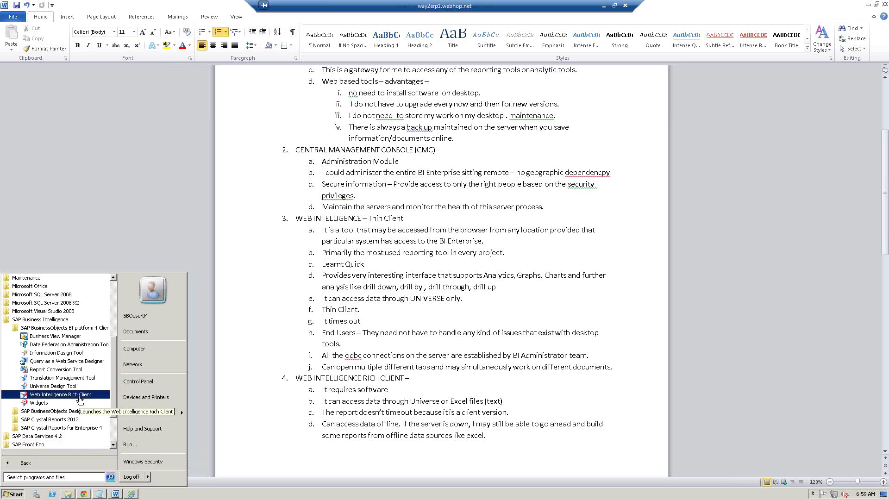
pyautogui.click(80, 398)
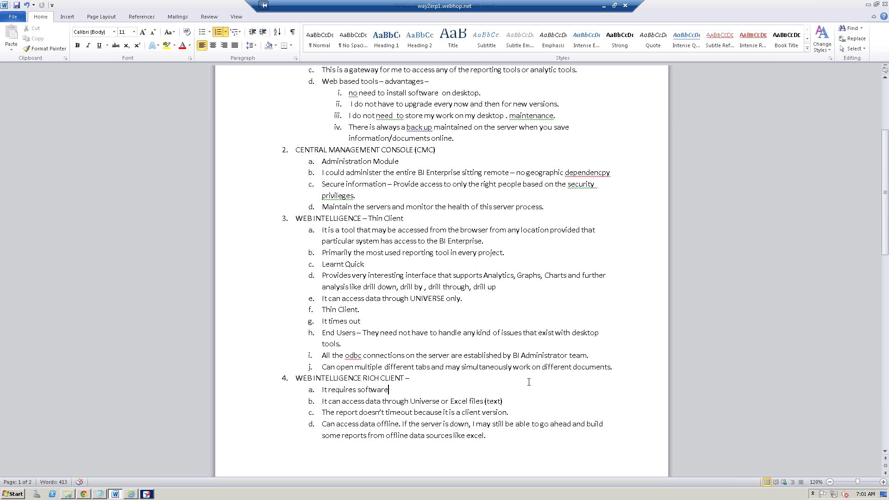
# - Add rich-client point j: "Web intelligence reports/documents created in Rich Client is absolutely compatible with the one accessible through BI Launch Pad."
pyautogui.scroll(-5, 526, 382)
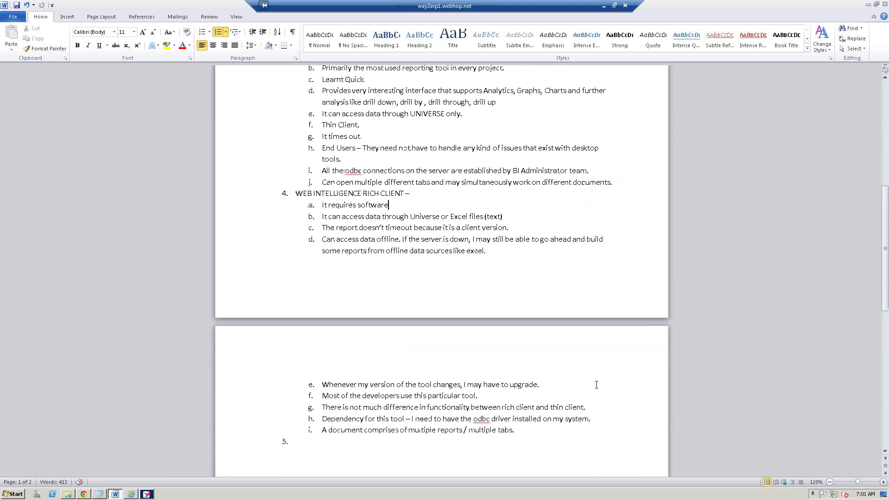
pyautogui.scroll(-3, 597, 389)
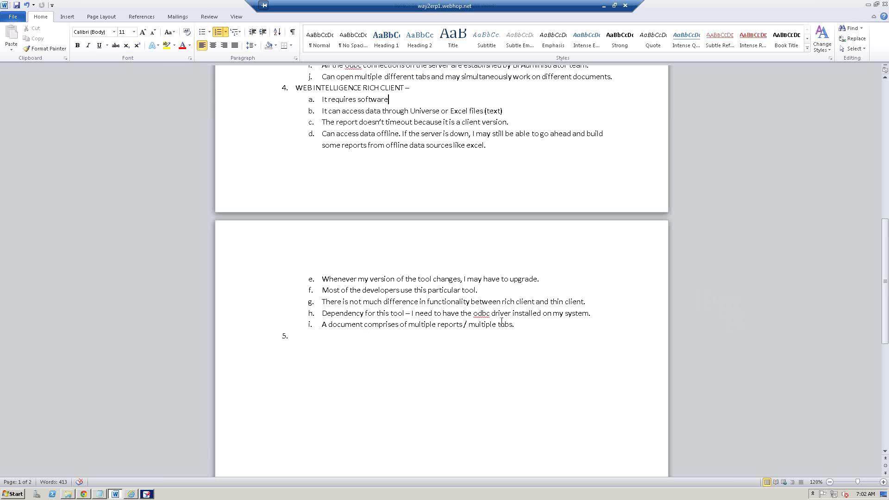
pyautogui.click(534, 326)
pyautogui.press('Return')
pyautogui.write('Web intelligence reports/documents c')
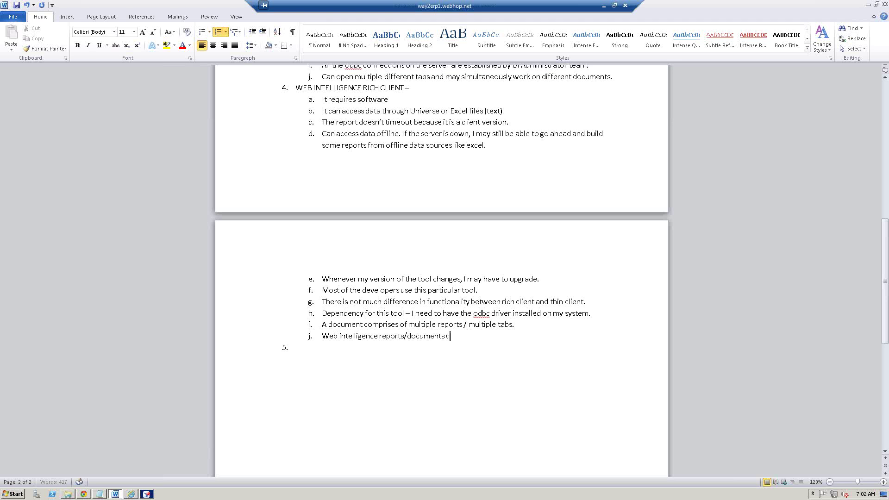
pyautogui.write('reated in Rich Client is absolutely comp')
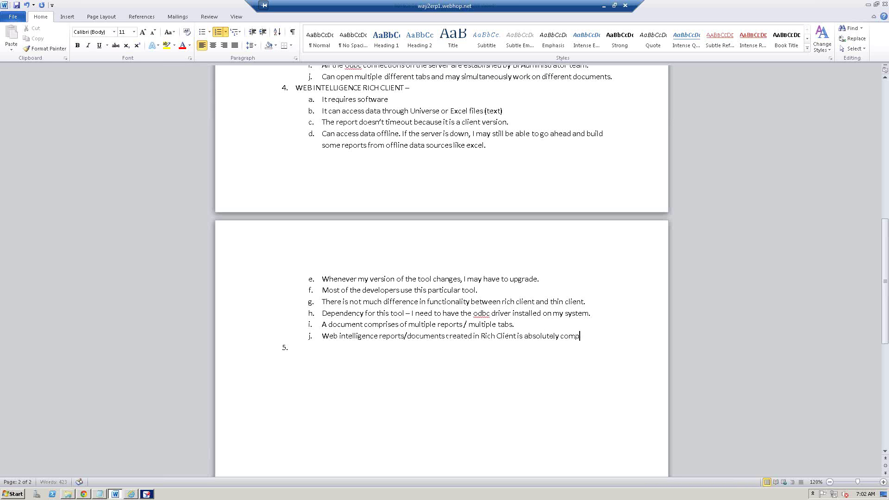
pyautogui.write('atible with ')
pyautogui.write('the one')
pyautogui.write(' accessible')
pyautogui.write(' through BI ')
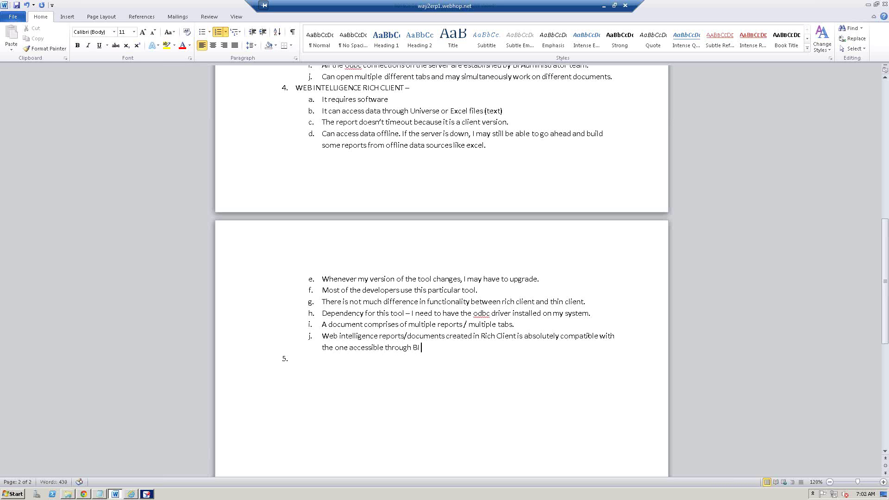
pyautogui.write('Launch Pad.')
# - Append to point j: "The same is true when we create documents using Thin Client(Browser Version) and download the document to be viewed in the Rich Client."
pyautogui.write('The same is true when we')
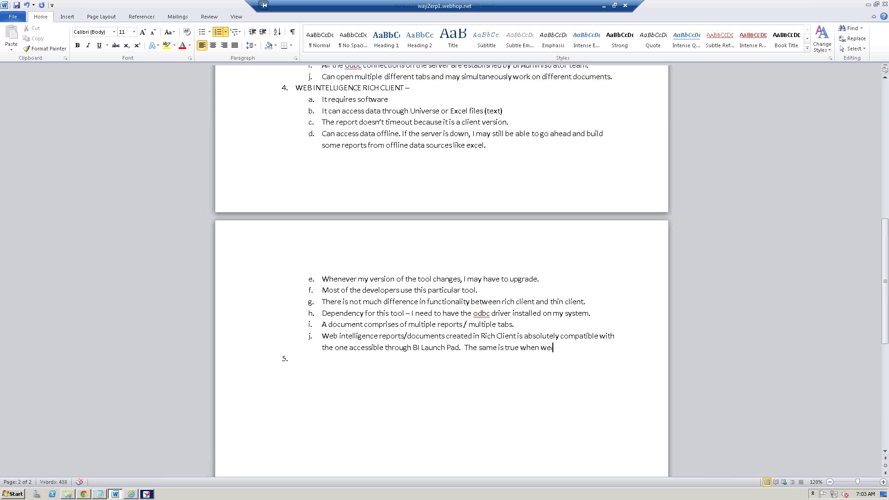
pyautogui.write(' create documents using Thin Client')
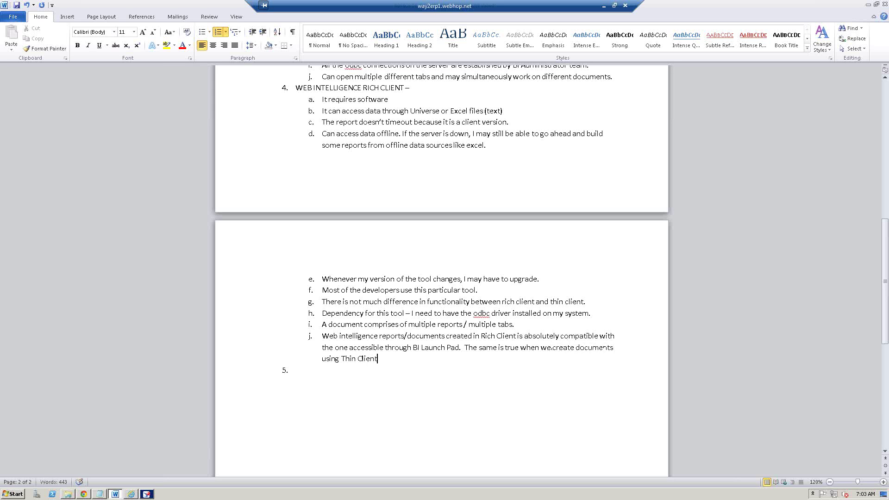
pyautogui.write('(Browser Version) and download the ')
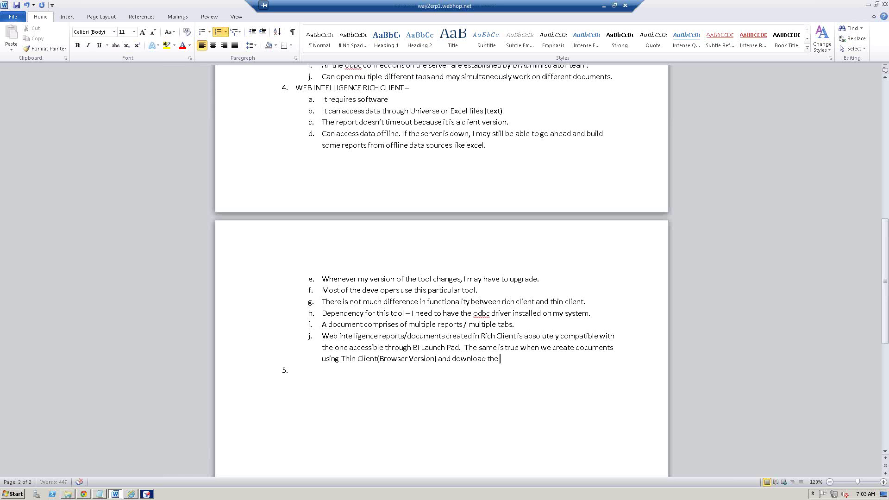
pyautogui.write('document to be viewed in the Rich Cli')
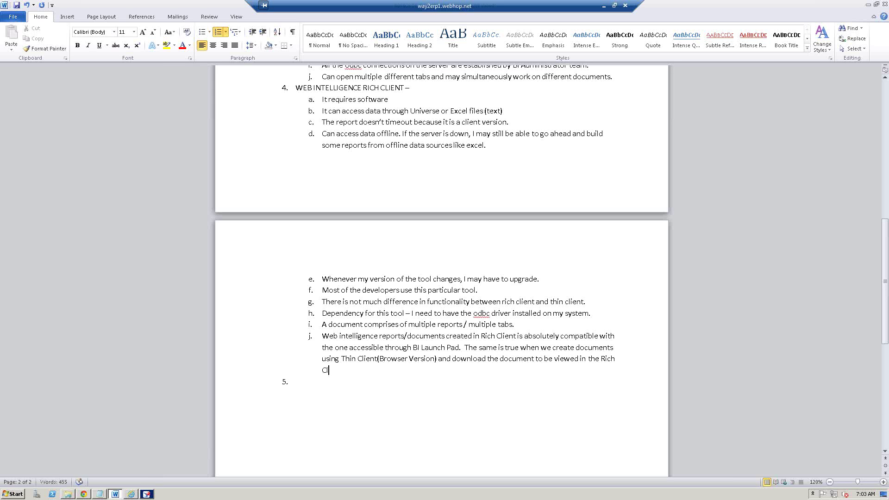
pyautogui.write('ent.')
# - Add rich-client point k: "Find the differences between Webi Rich client & Webi Thin Client. Assignment"
pyautogui.press('Return')
pyautogui.write('Find the differences betw')
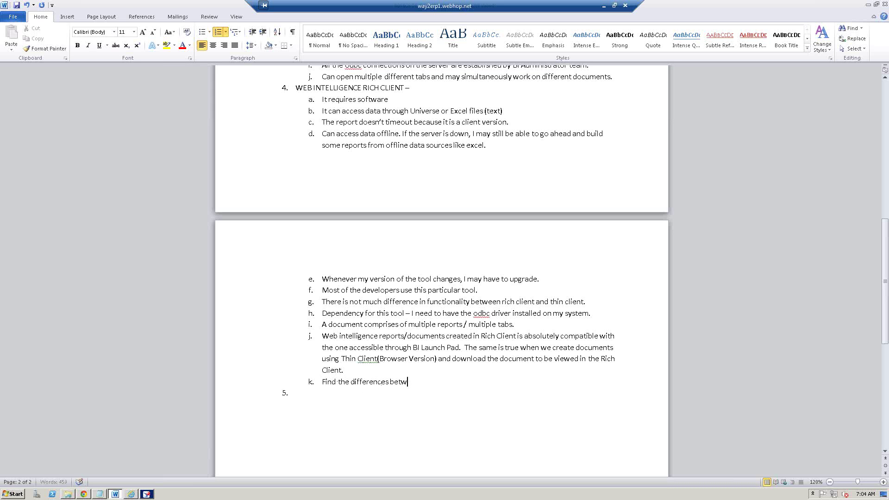
pyautogui.write('een Webi')
pyautogui.press('BackSpace')
pyautogui.press('BackSpace')
pyautogui.write('bi Rich client & Webi ')
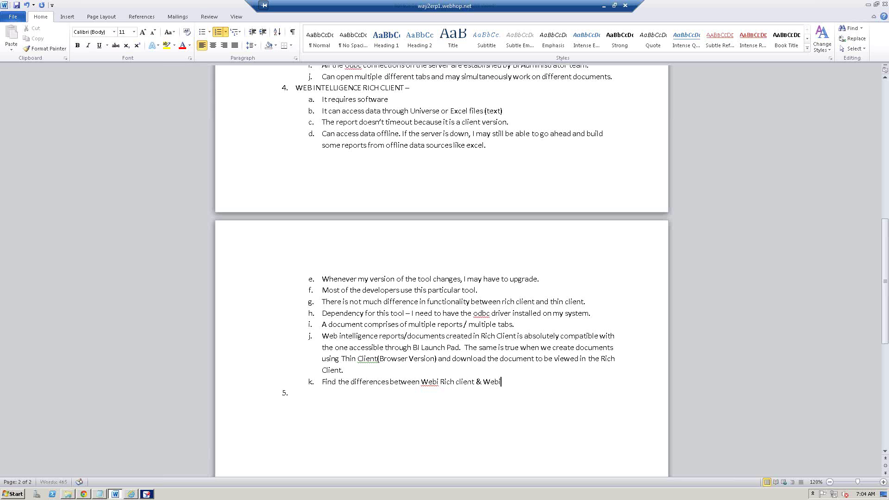
pyautogui.write('Thin Client.  Assignment')
# - Make the assignment line in point k bold with yellow highlighting, and place the cursor in the empty item 5
pyautogui.hotkey('shift', 'Home')
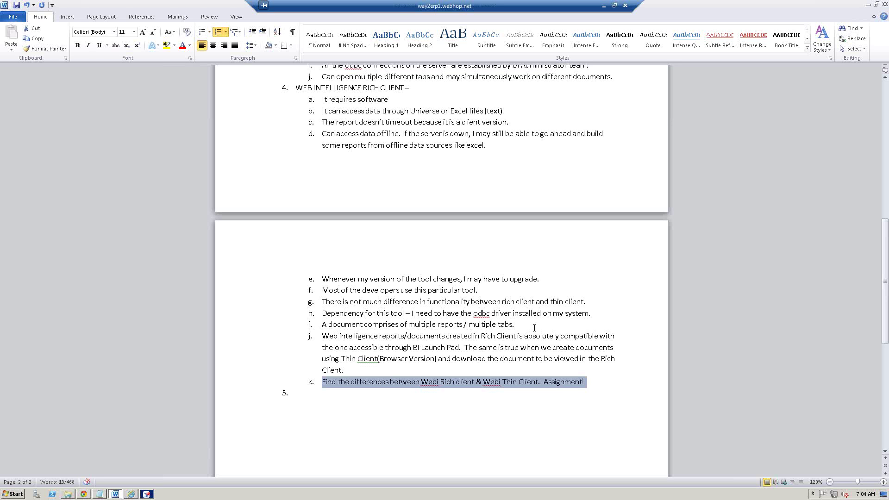
pyautogui.hotkey('ctrl', 'b')
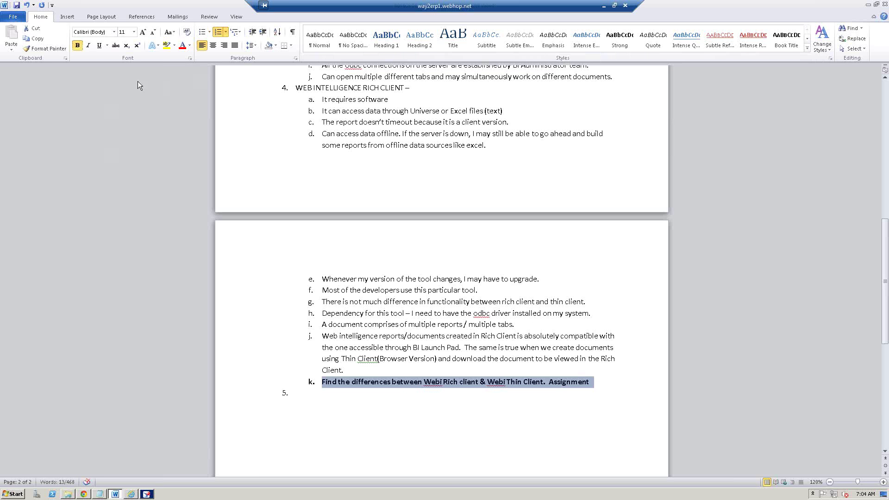
pyautogui.click(166, 45)
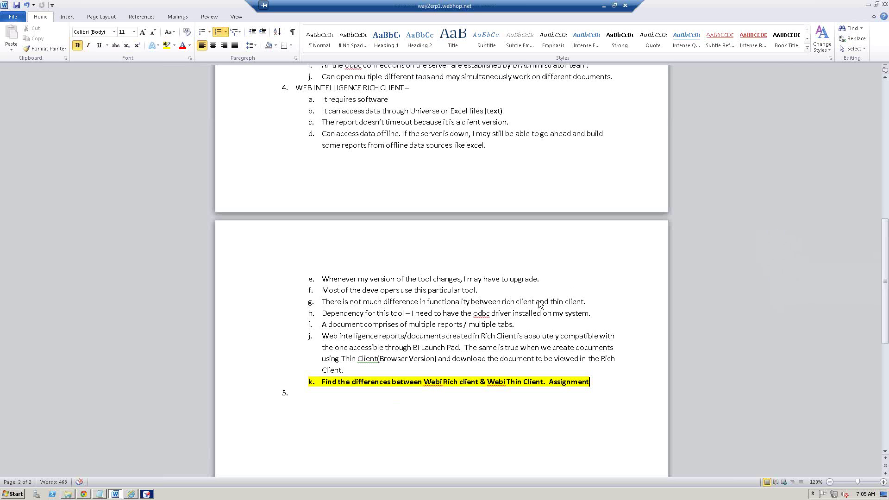
pyautogui.click(427, 398)
# - Switch to Web Intelligence Rich Client and start a new document to show the available data source types
pyautogui.click(147, 494)
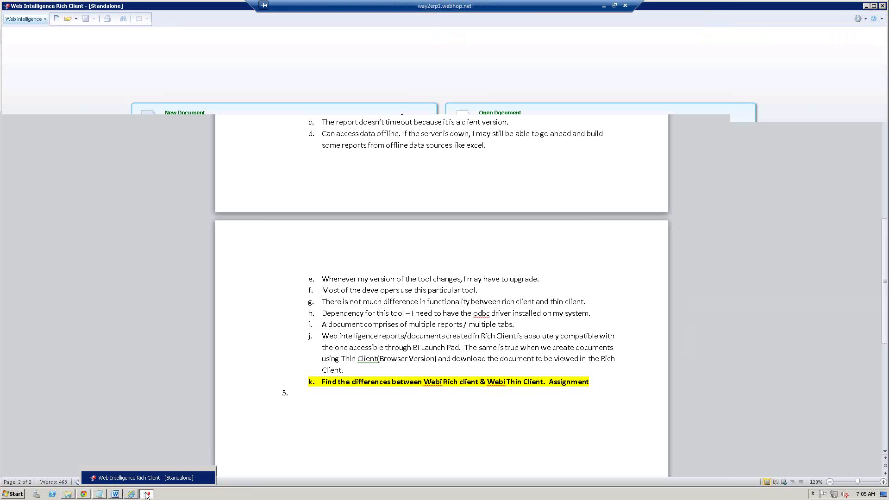
pyautogui.click(56, 19)
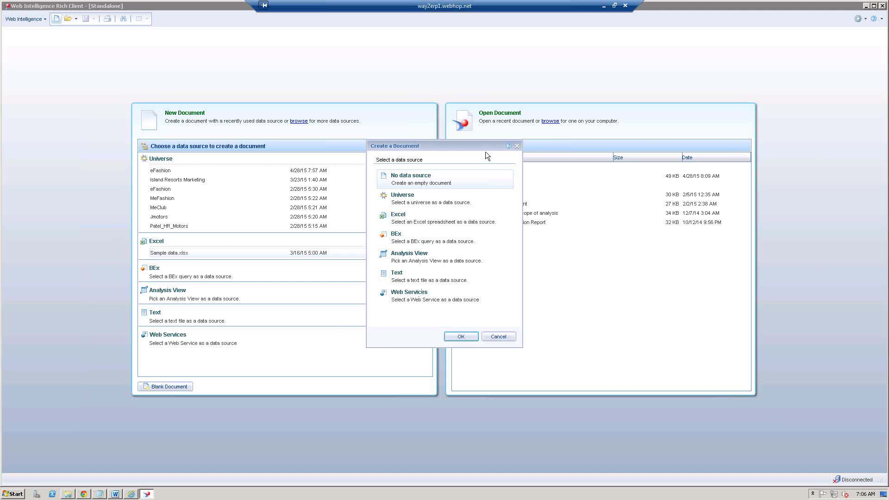
# - Return to the Word notes and fill item 5 with "Assignment – What are the different data sources for Webi Rich client and Thin Client"
pyautogui.click(116, 495)
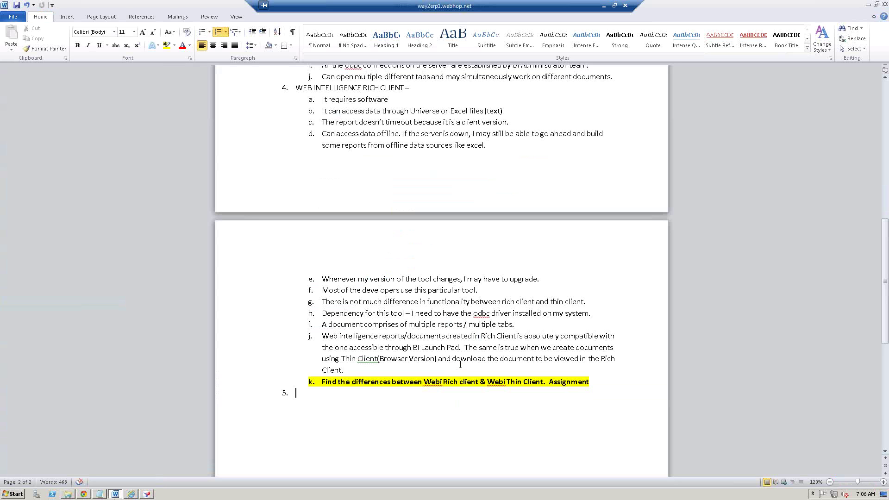
pyautogui.write('Assignment ')
pyautogui.write('- What are the differe')
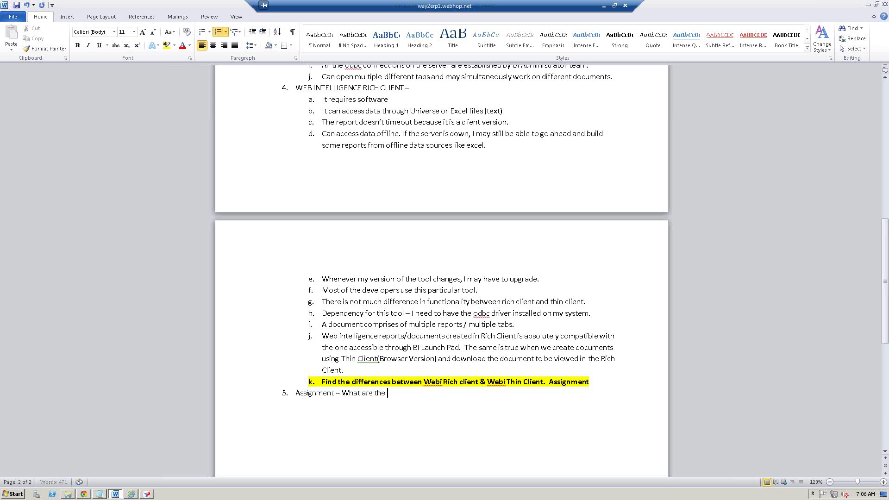
pyautogui.write('nt data sources for Webi Rich')
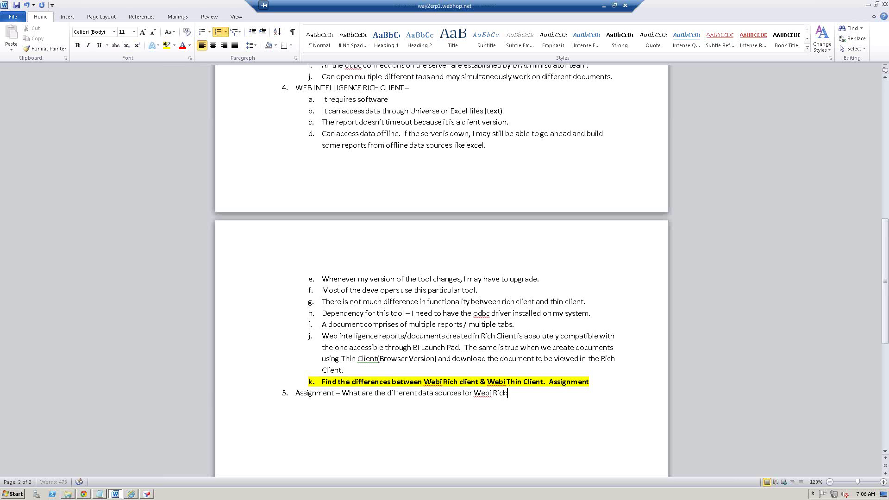
pyautogui.write(' client and Thin Client')
# - Make the item 5 assignment line bold with yellow highlighting, and add an empty numbered item below it
pyautogui.hotkey('shift', 'Home')
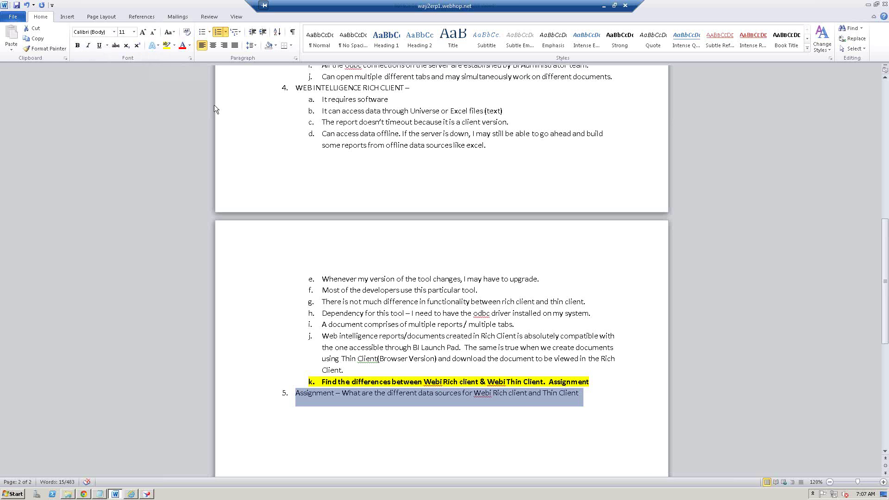
pyautogui.hotkey('ctrl', 'b')
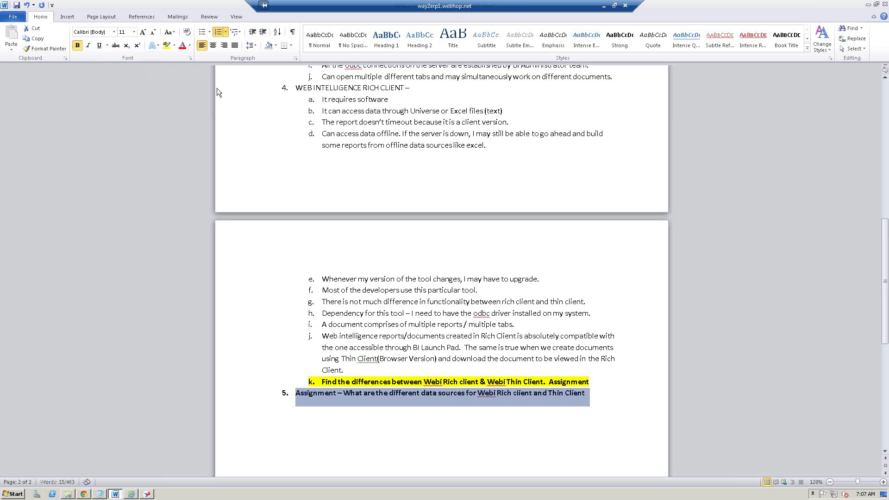
pyautogui.click(166, 47)
pyautogui.click(594, 392)
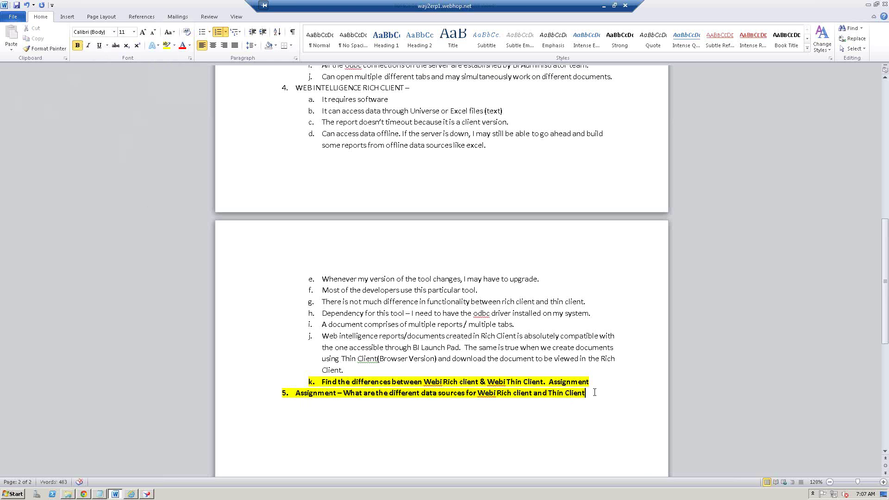
pyautogui.press('Return')
# - Switch back to Web Intelligence Rich Client and choose Universe as the new document's data source
pyautogui.hotkey('alt', 'Tab')
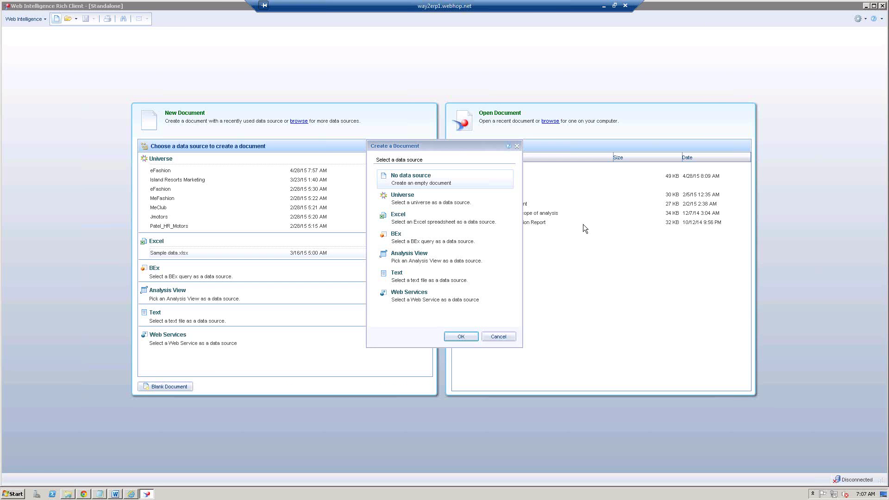
pyautogui.click(407, 202)
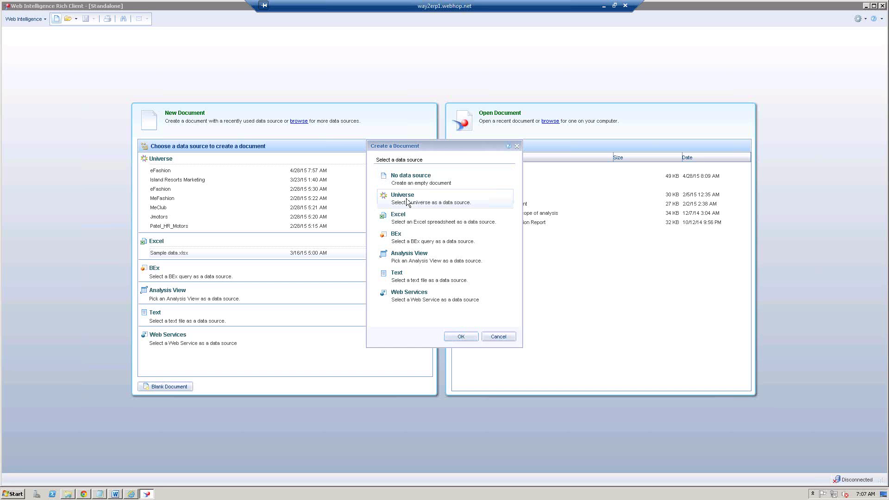
pyautogui.click(463, 336)
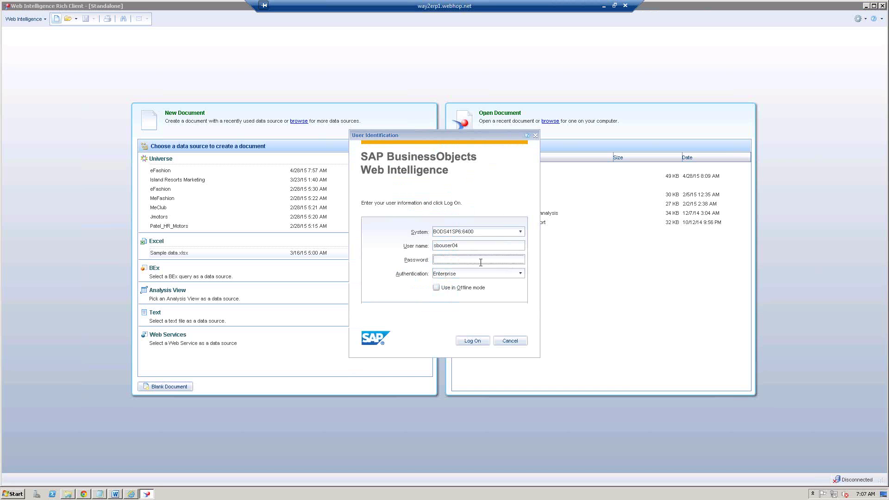
# - Review the authentication types, keep Enterprise, enter the account password and log on to the BODS41SP6:6400 system
pyautogui.click(520, 274)
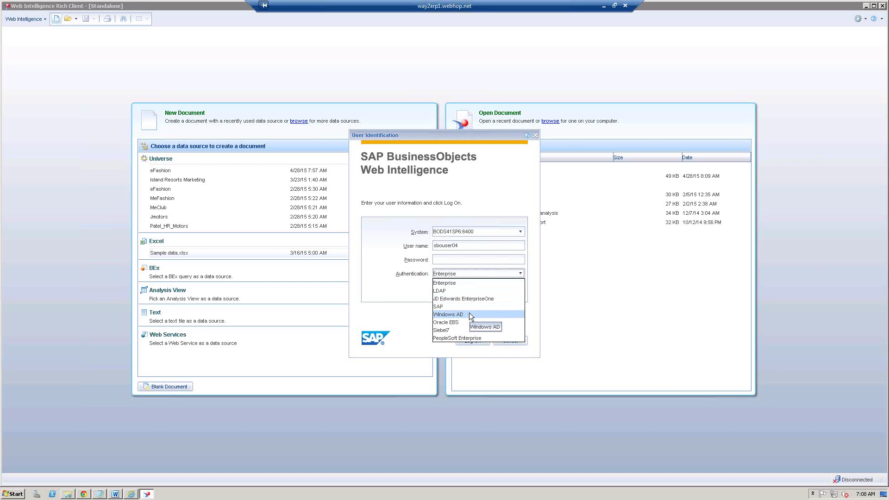
pyautogui.click(470, 283)
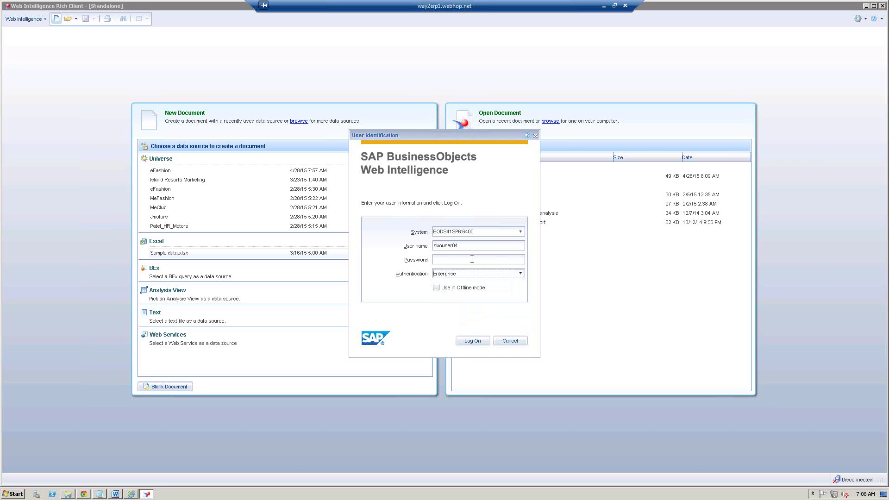
pyautogui.click(472, 259)
pyautogui.write('•••••••')
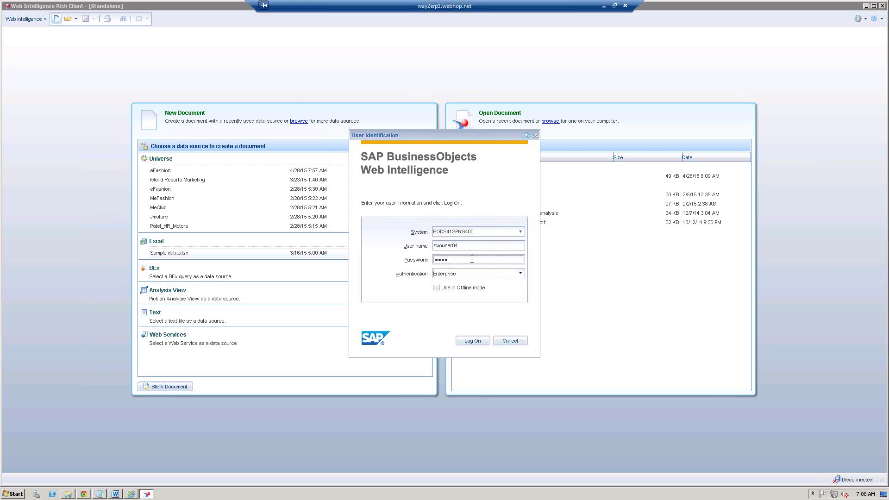
pyautogui.write('•')
pyautogui.press('Return')
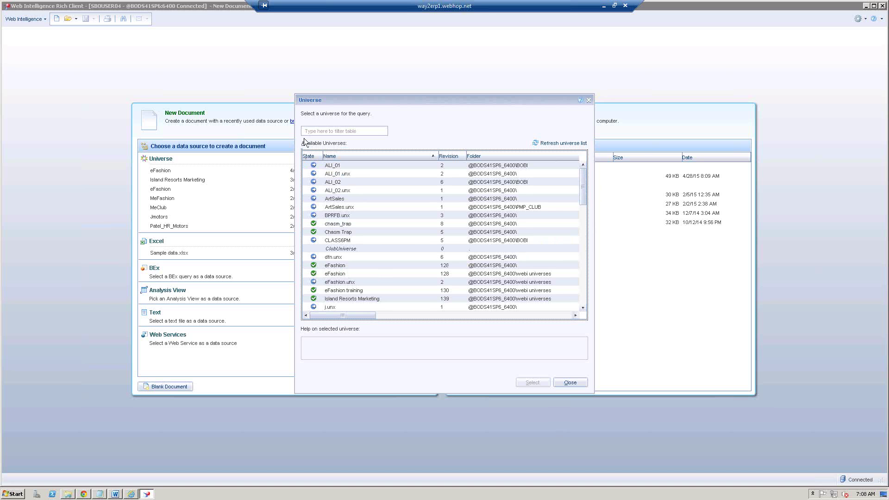
pyautogui.click(317, 131)
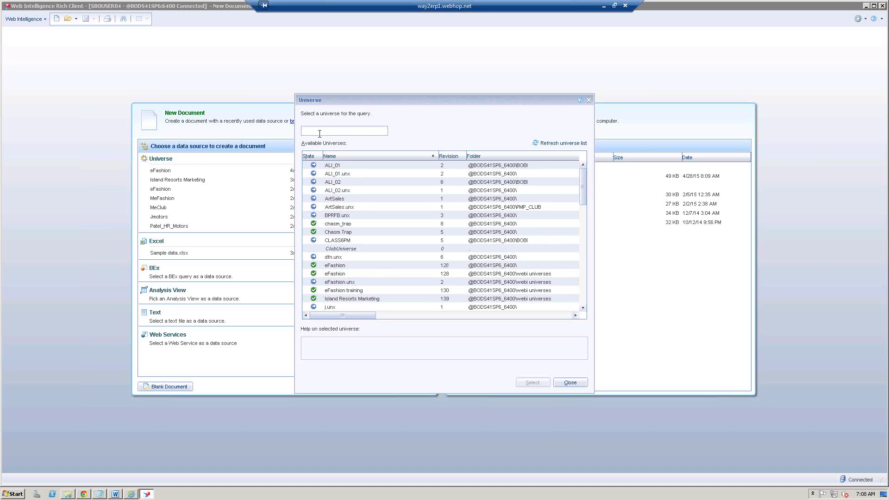
pyautogui.write('efashion')
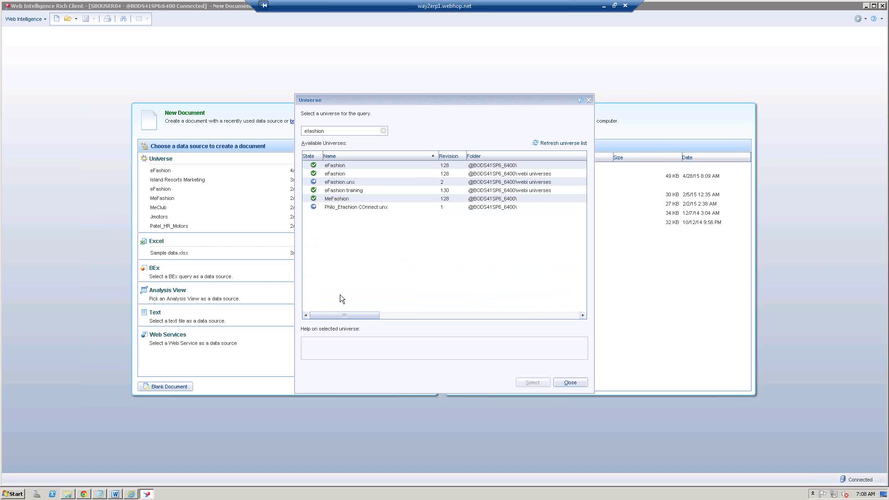
pyautogui.click(342, 166)
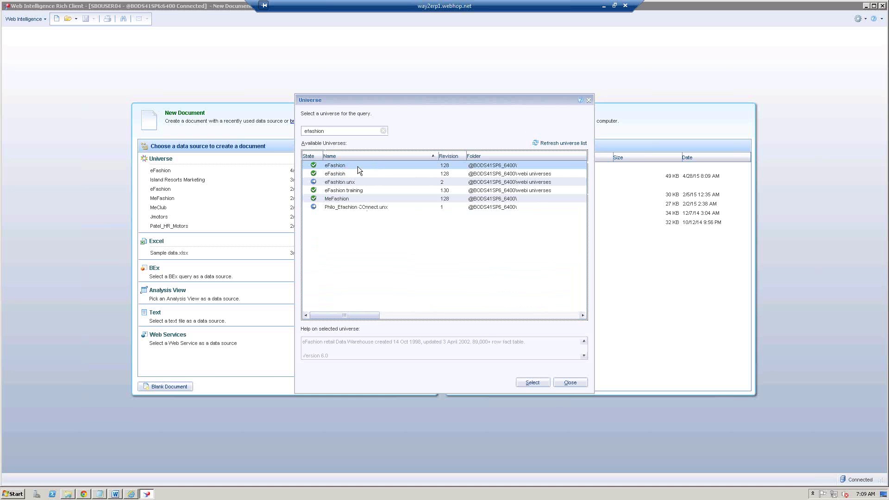
pyautogui.click(531, 383)
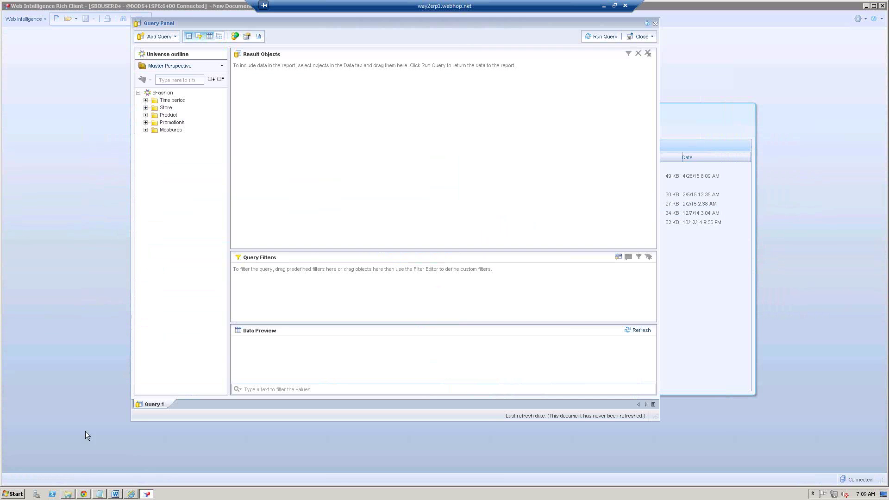
# - Switch back to the Word notes and enter "Universe –" as item 6 in regular weight with no highlight color
pyautogui.click(115, 494)
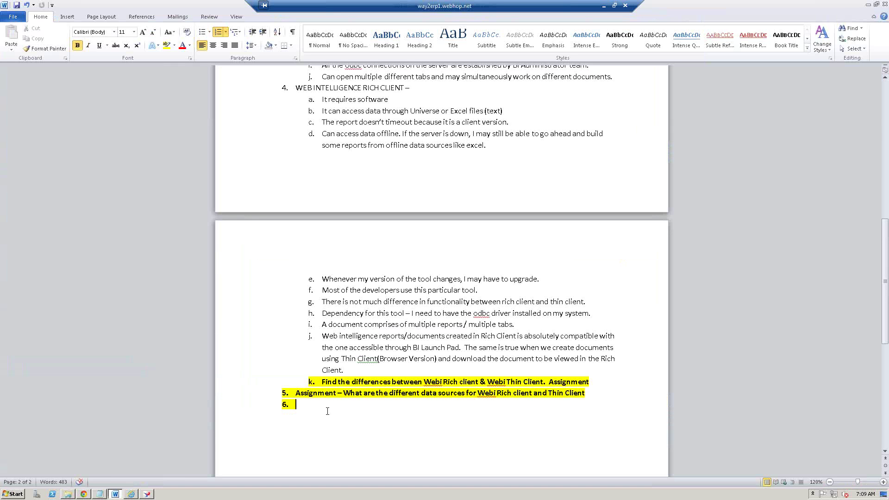
pyautogui.hotkey('ctrl', 'b')
pyautogui.write('Unive')
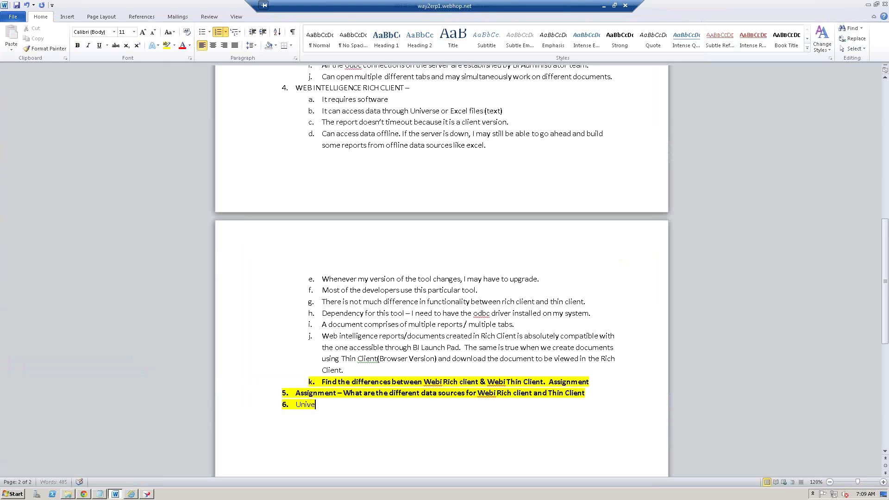
pyautogui.write('rse -')
pyautogui.tripleClick(352, 408)
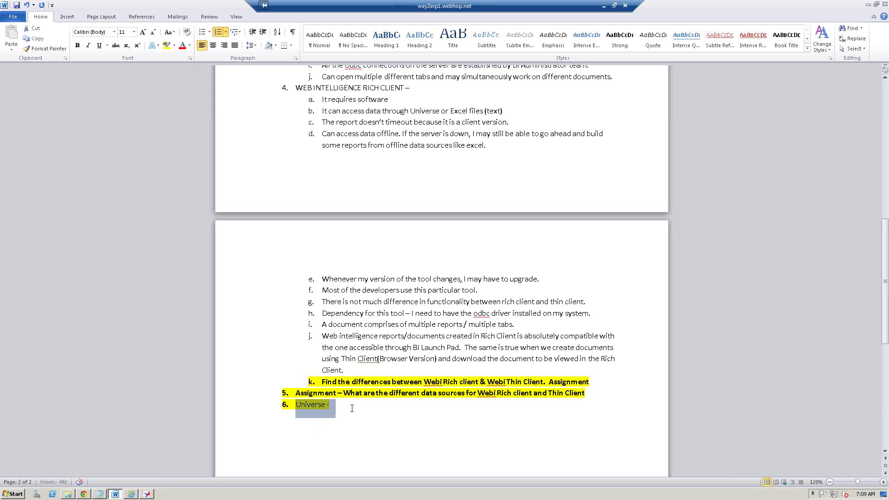
pyautogui.click(175, 45)
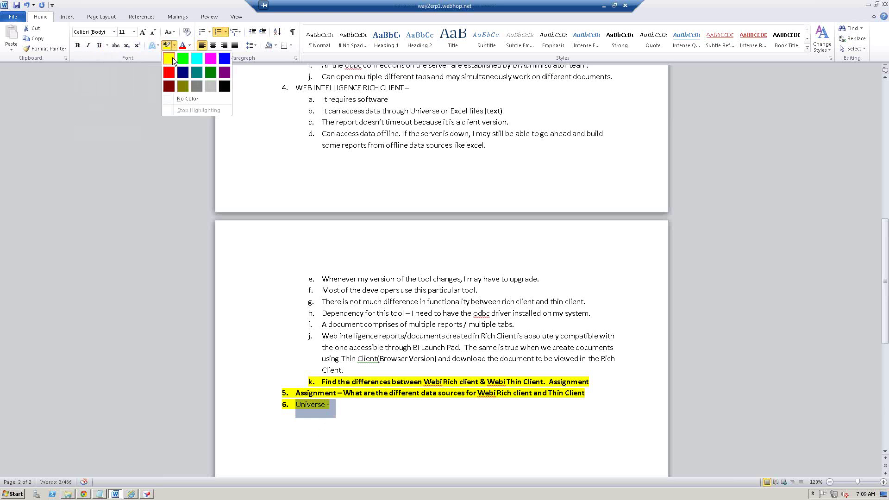
pyautogui.click(172, 99)
pyautogui.press('Left')
pyautogui.click(369, 404)
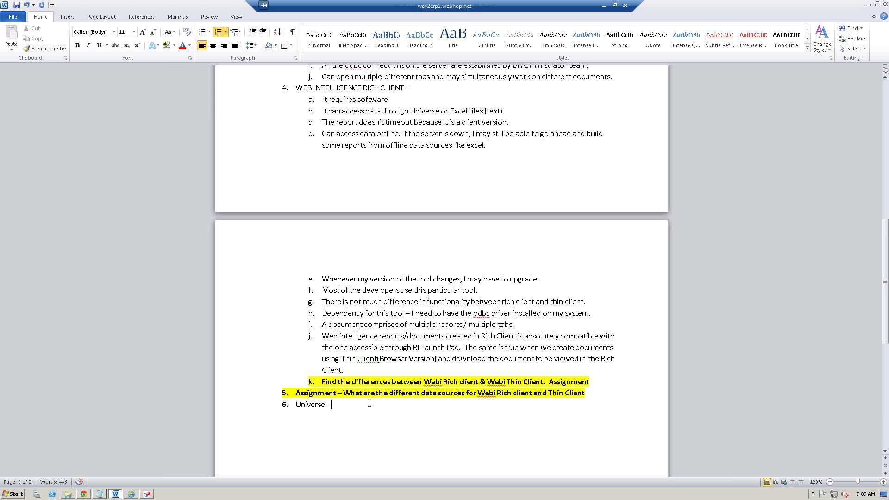
# - Continue item 6 with "It is a semantic layer that hides the complexity of an underlying data model." and begin a sentence with "The data model"
pyautogui.write('It is a semantic layer that hides the complexity of a')
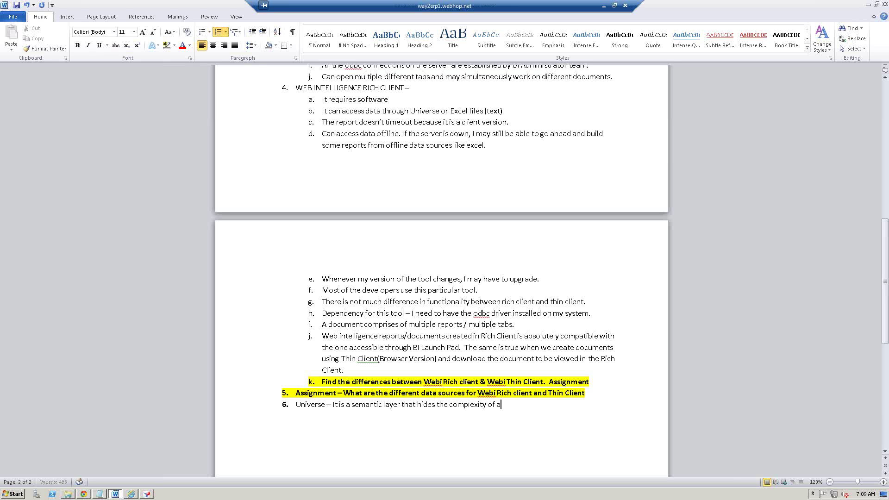
pyautogui.write('n underlying data')
pyautogui.write('del.  The data model')
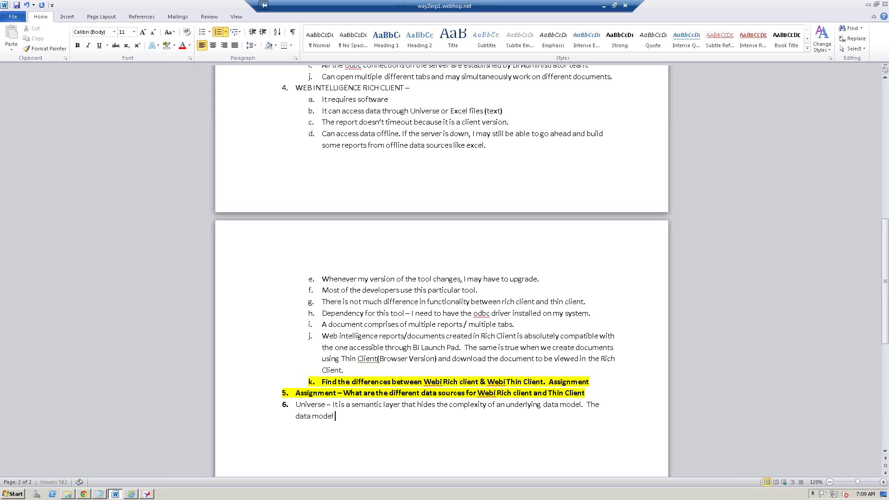
# - Complete the data model sentence with "is a collection of different tables that comprise of different columns/fields besides the actual data itself."
pyautogui.write(' is a collection of different tables that com')
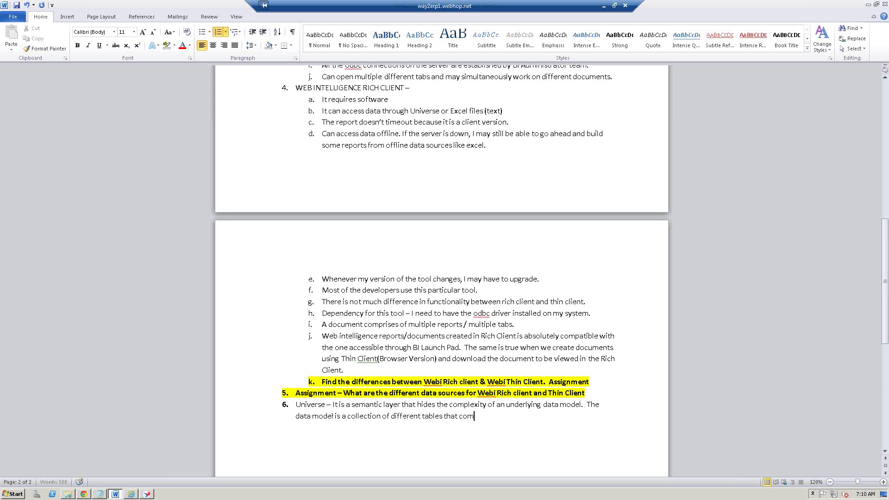
pyautogui.write('prise of different columns/fields ')
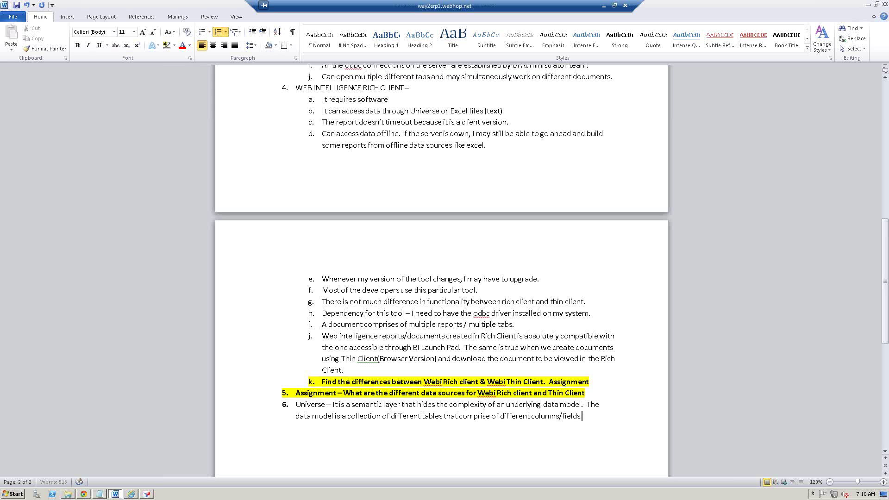
pyautogui.write('besides the ac')
pyautogui.write('tual daa')
pyautogui.press('BackSpace')
pyautogui.press('BackSpace')
pyautogui.write('ta itel')
pyautogui.press('BackSpace')
pyautogui.press('BackSpace')
pyautogui.write('self.')
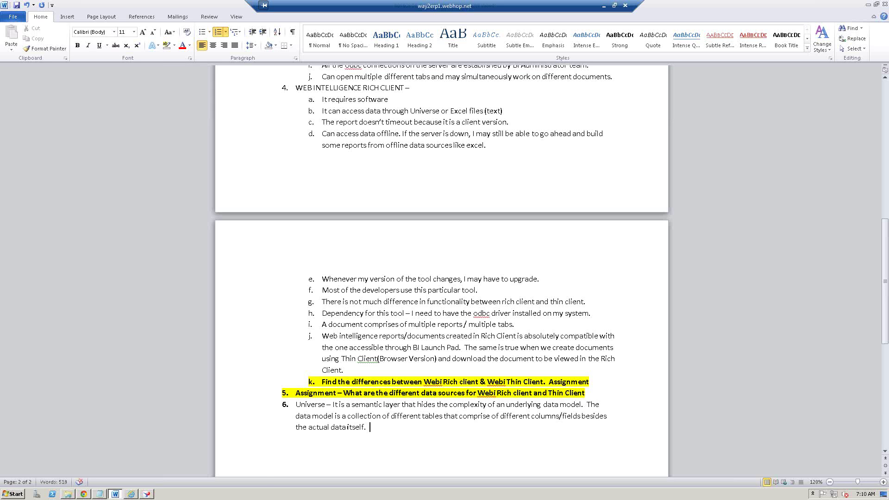
# - Split the definition off after "Universe –" and demote it to sub-item a of item 6
pyautogui.click(332, 405)
pyautogui.press('Return')
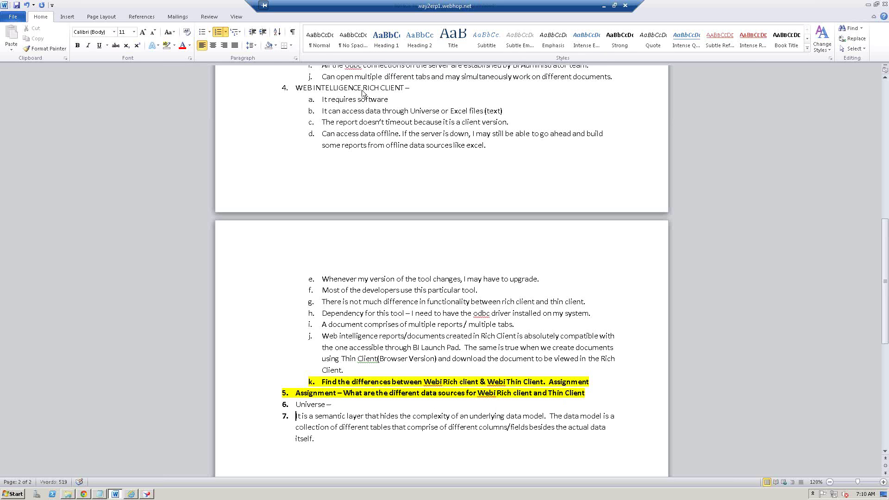
pyautogui.click(264, 31)
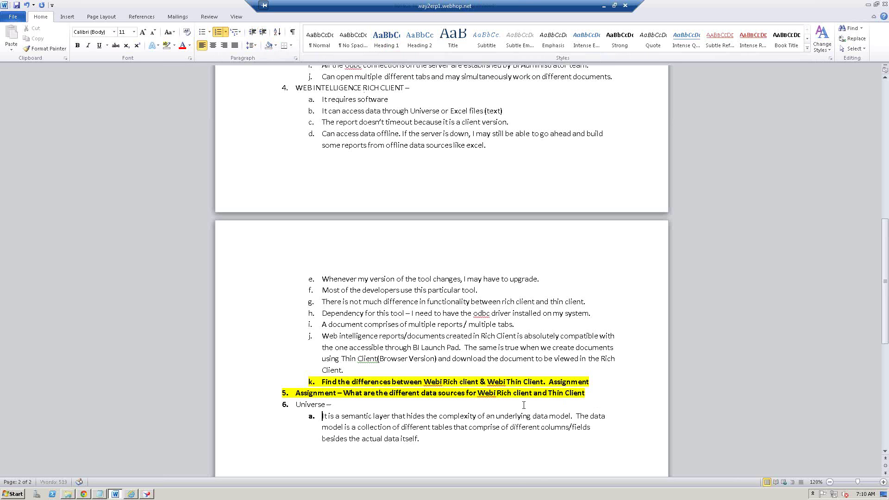
# - Add sub-item b: "Universe is also a collection of Classes and Objects where a class is a direct representation of a group of objects or the"
pyautogui.click(456, 439)
pyautogui.press('Return')
pyautogui.write('Universe is also a collection of Classes ')
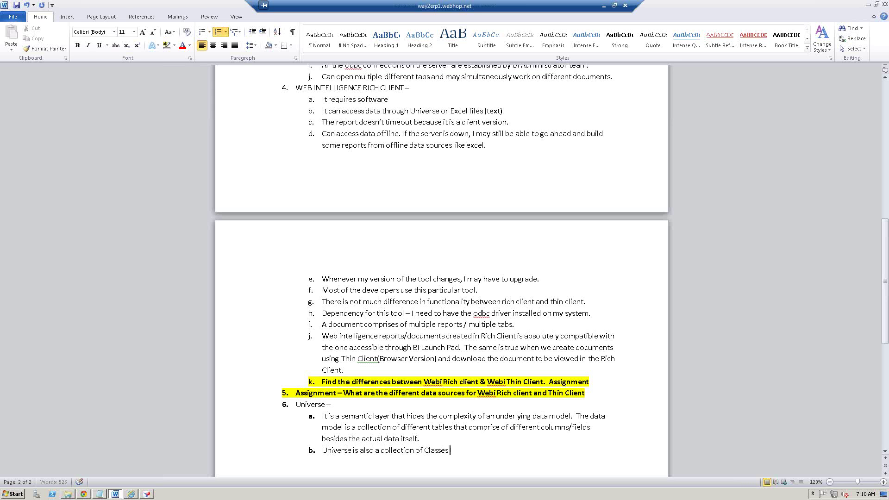
pyautogui.write('and Objects where a class is a direct repres')
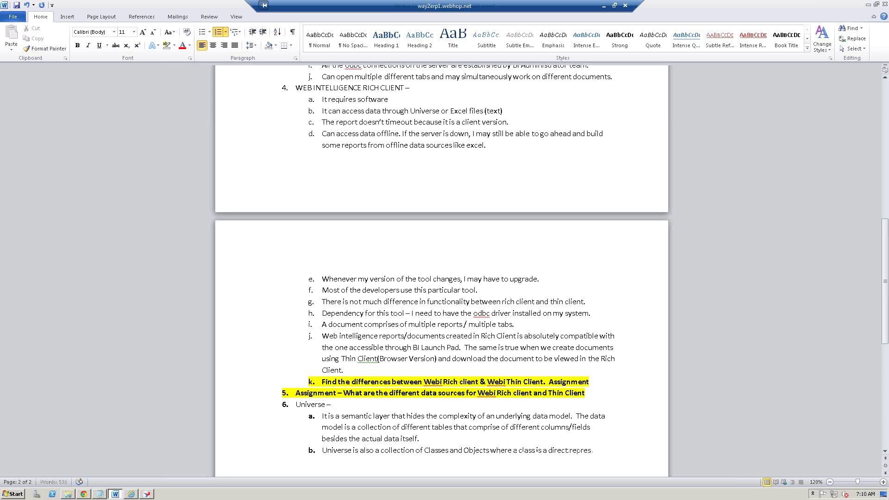
pyautogui.write('entation of a group of objects or the')
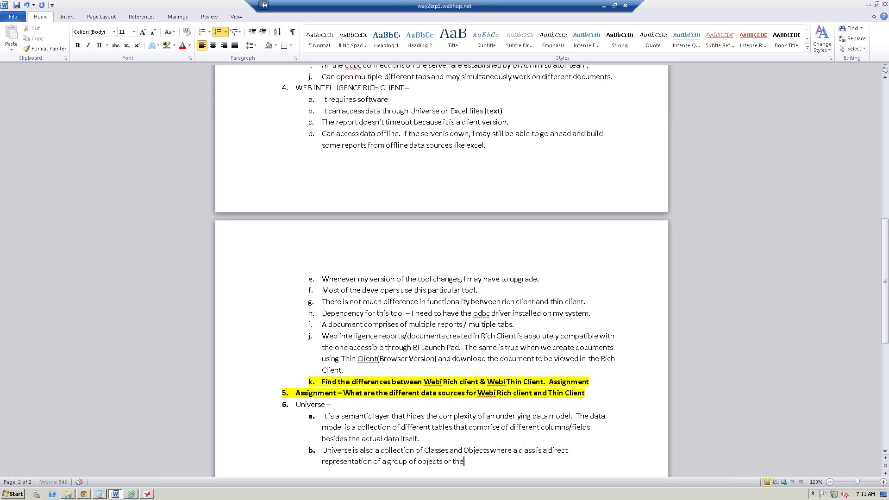
# - Continue sub-item b with "name of a web page or the name of a table or a form on an application"
pyautogui.write(' name of ')
pyautogui.write('classi')
pyautogui.write('fication of')
pyautogui.press('BackSpace')
pyautogui.press('BackSpace')
pyautogui.press('BackSpace')
pyautogui.press('BackSpace')
pyautogui.press('BackSpace')
pyautogui.press('BackSpace')
pyautogui.press('BackSpace')
pyautogui.press('BackSpace')
pyautogui.press('BackSpace')
pyautogui.press('BackSpace')
pyautogui.press('BackSpace')
pyautogui.press('BackSpace')
pyautogui.press('BackSpace')
pyautogui.press('BackSpace')
pyautogui.press('BackSpace')
pyautogui.press('BackSpace')
pyautogui.press('BackSpace')
pyautogui.press('BackSpace')
pyautogui.write('a web page')
pyautogui.write('or the name of a table o')
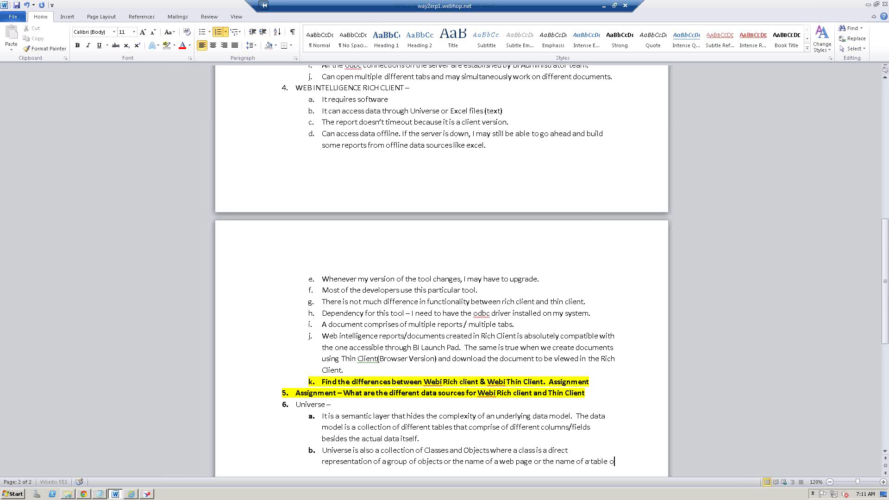
pyautogui.write('r a form on an application')
# - Insert "desktop or web" before "application" in sub-item b, end the sentence with a period, and start sub-item c
pyautogui.click(375, 473)
pyautogui.write('desktop or web')
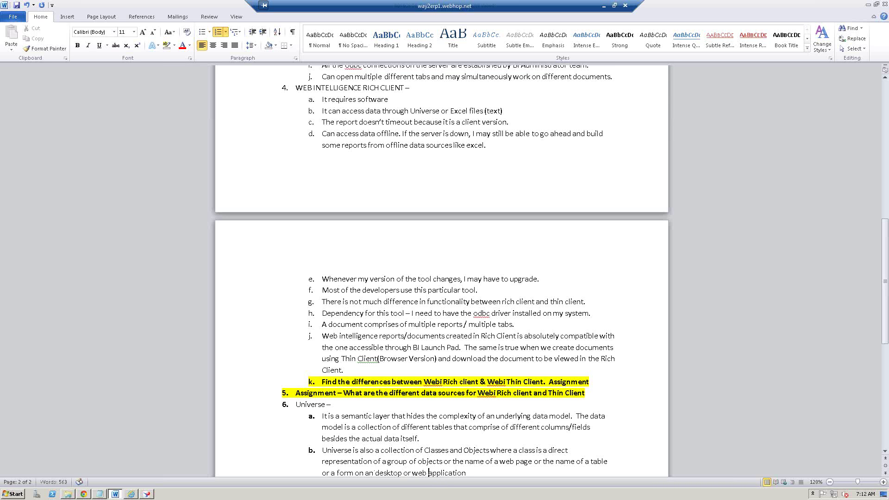
pyautogui.press('End')
pyautogui.write('.')
pyautogui.press('Return')
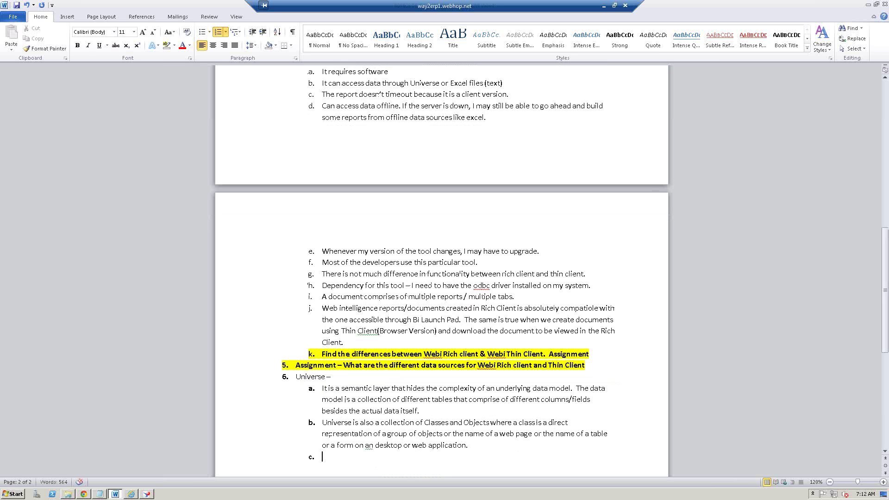
# - Begin sub-item c with "Universe also comprises of a lot of Business Rules that the business end users may be aware of but"
pyautogui.write('Universe also comprises of a lot of')
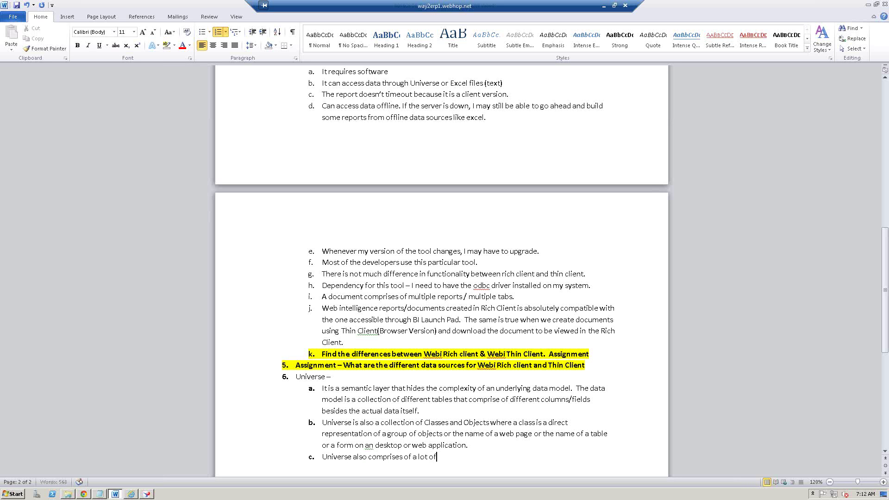
pyautogui.write(' Business Rules that the business end')
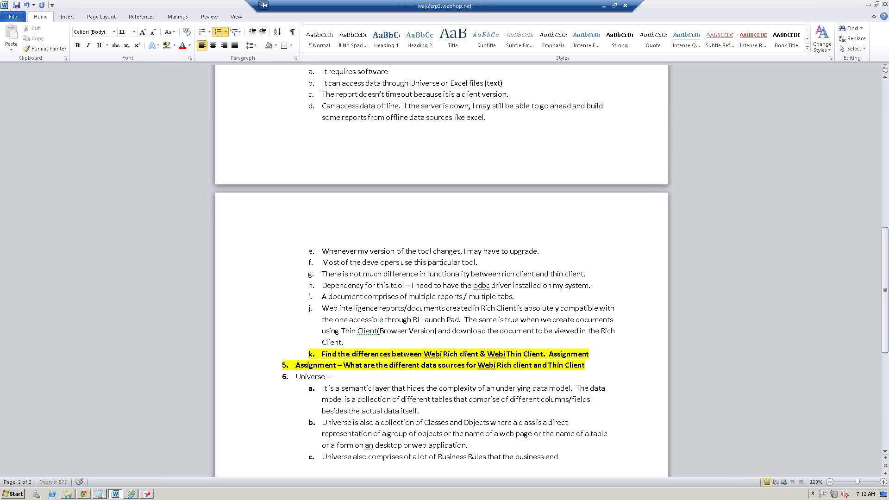
pyautogui.write(' users may be aware of but')
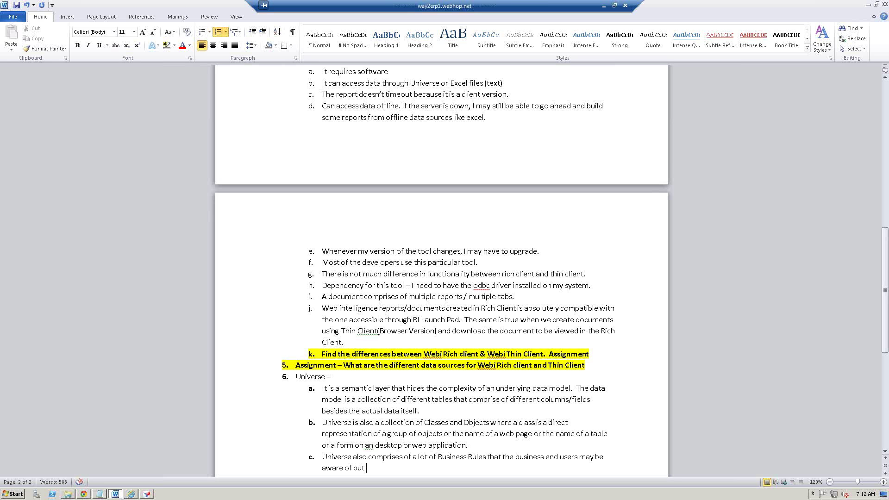
# - Replace "but" in sub-item c with "and at the same do not have any idea on how we translate business rules into technical specifications."
pyautogui.press('BackSpace')
pyautogui.press('BackSpace')
pyautogui.press('BackSpace')
pyautogui.press('BackSpace')
pyautogui.press('BackSpace')
pyautogui.write('f')
pyautogui.press('BackSpace')
pyautogui.press('BackSpace')
pyautogui.write('of and at the same do not have any idea on')
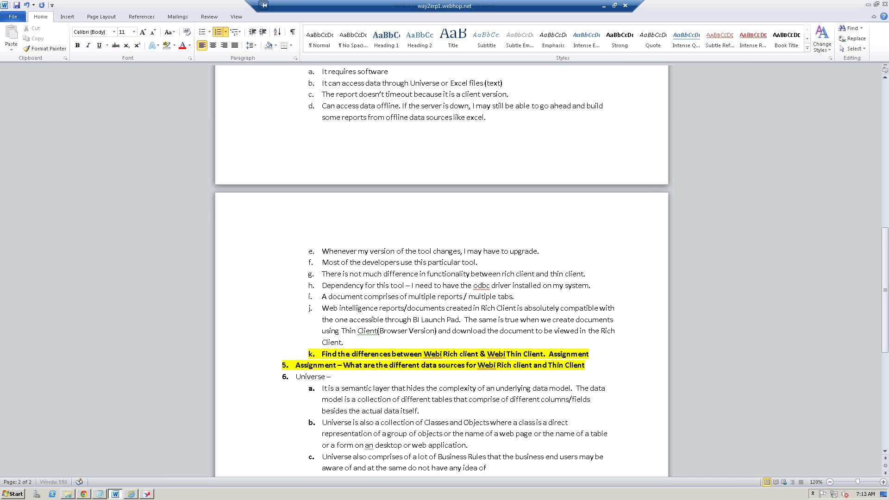
pyautogui.write(' how we translate bus')
pyautogui.write('s rules into ')
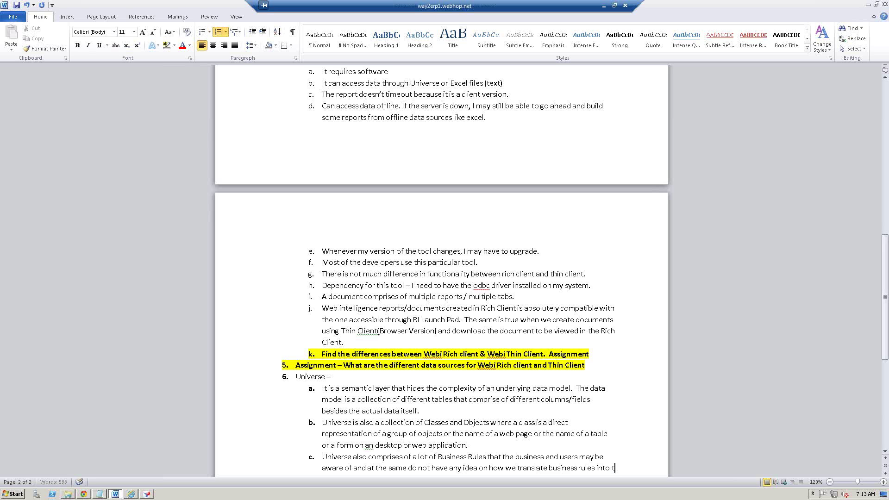
pyautogui.write('technical specificat')
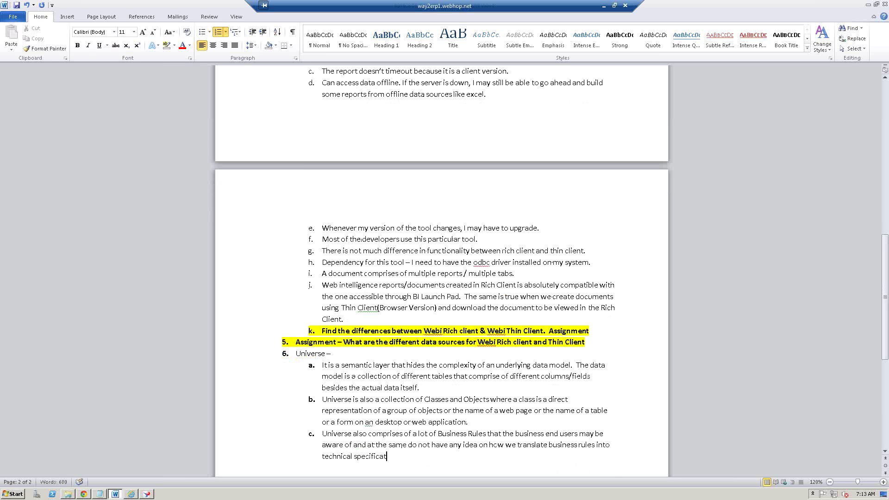
pyautogui.write('ions.')
# - Add to sub-item c the sentence "Business end users do not have a reason to understand the complexity of the Universe design."
pyautogui.write('Bsu')
pyautogui.press('BackSpace')
pyautogui.press('BackSpace')
pyautogui.press('BackSpace')
pyautogui.write('Business end users do not have a rea')
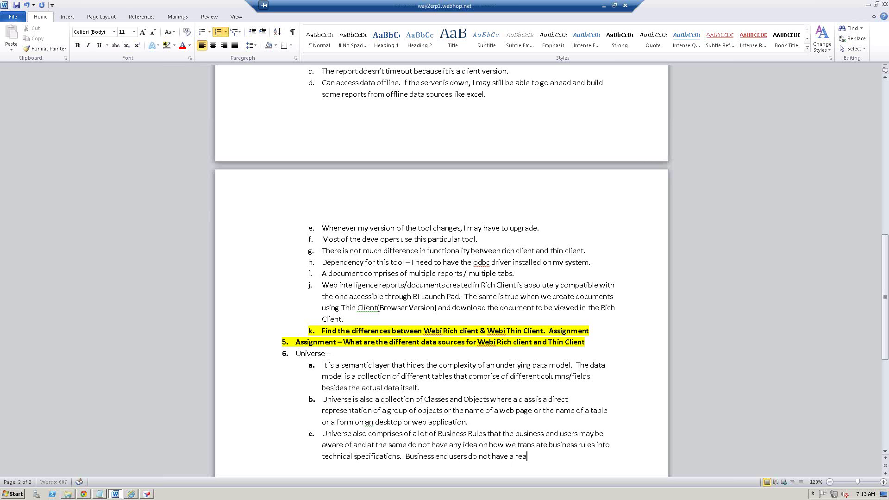
pyautogui.write('son to understand the complexity of')
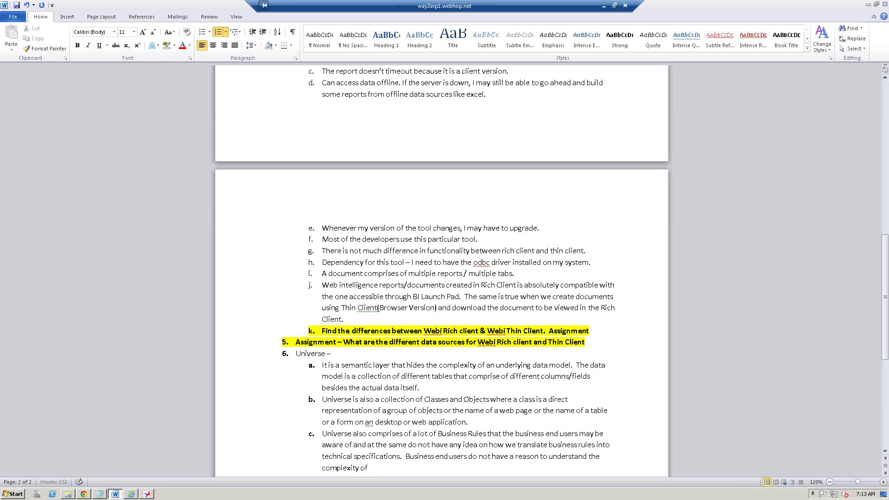
pyautogui.write(' the Universe design. All  they need ot')
# - Finish sub-item c saying users need only the subject area/business functionality and how to create adhoc reports from available objects, and add an empty item 7
pyautogui.press('BackSpace')
pyautogui.press('BackSpace')
pyautogui.write('to understand is')
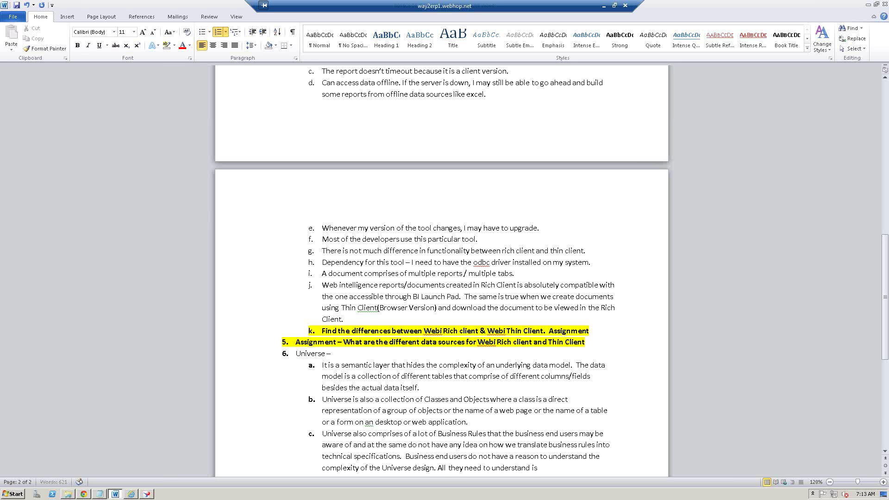
pyautogui.write(' the functionality of the subject a')
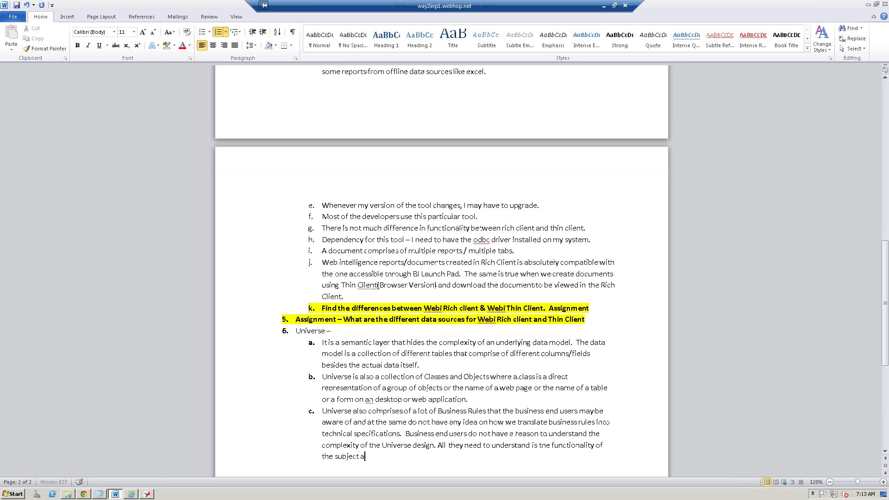
pyautogui.write('rea /business and how one may be ab')
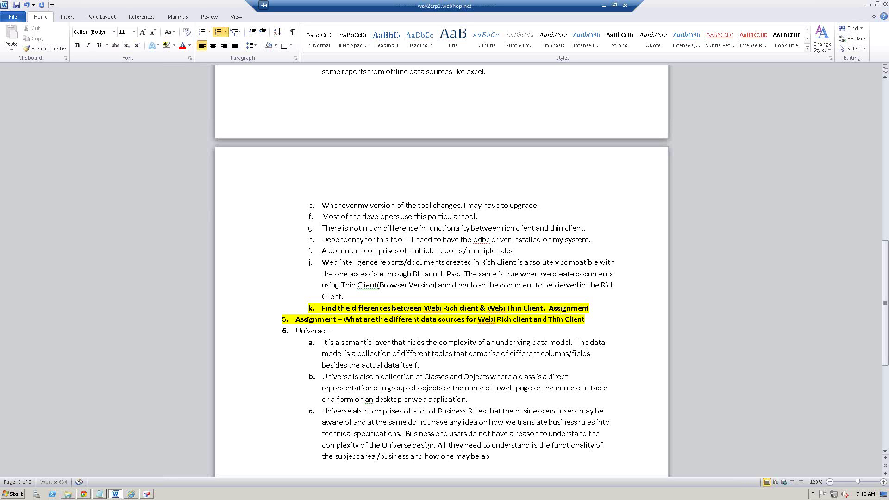
pyautogui.write('le to create adhoc reports based on the a')
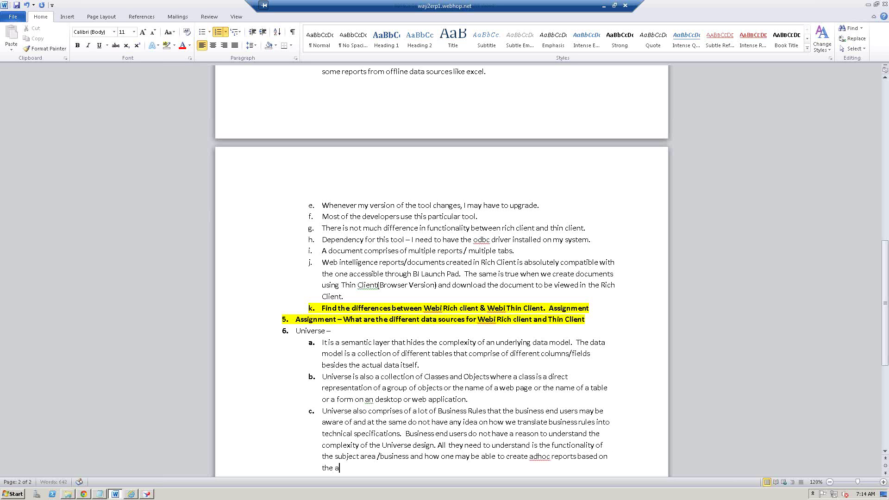
pyautogui.write('vailable objects.')
pyautogui.press('Return')
pyautogui.hotkey('shift', 'Tab')
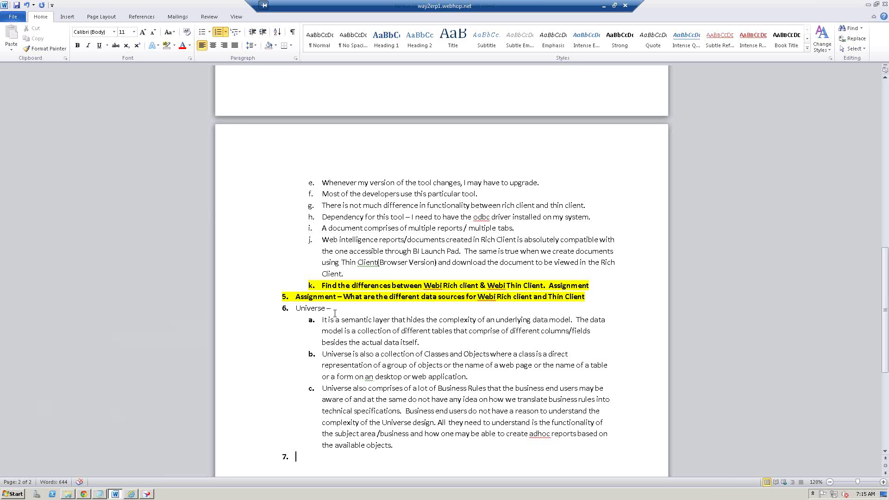
# - Extend the item 6 heading to read "Universe - UNIVERSE DESIGN – UNIVERSE DESIGN TOOL, INFORMATION DESIGN TOOL."
pyautogui.click(354, 304)
pyautogui.press('BackSpace')
pyautogui.write('UNIVERSE DESIGN - UNIVERSE DESIGN TCC;')
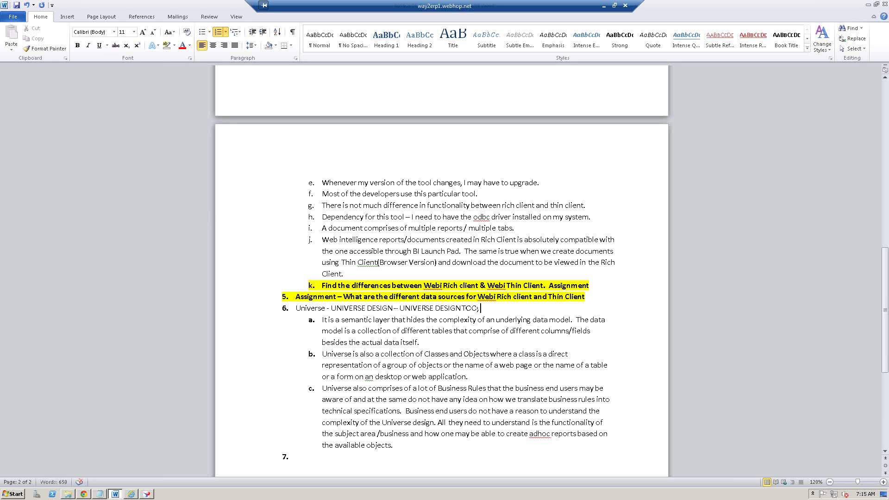
pyautogui.press('BackSpace')
pyautogui.write('L, INFORMATION DESIGN TOOL.')
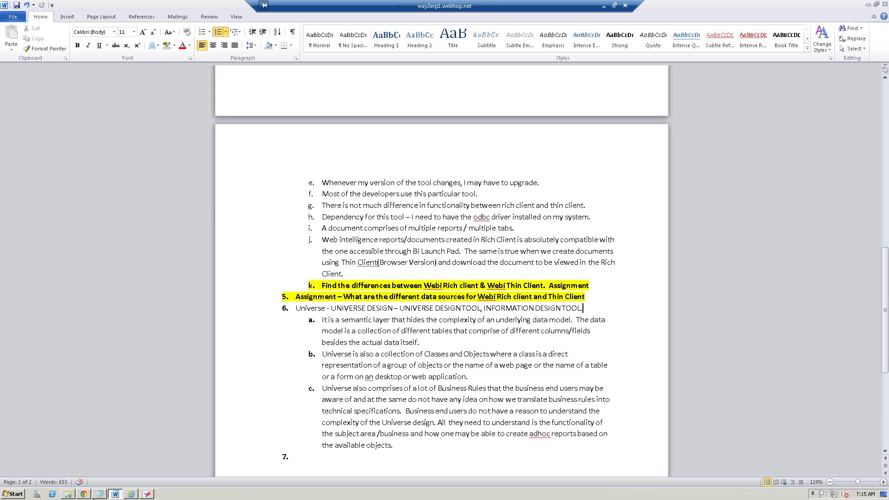
# - Switch to Web Intelligence Rich Client and expand the Time period, Store, Product, Promotions and Measures classes of the eFashion universe
pyautogui.click(148, 494)
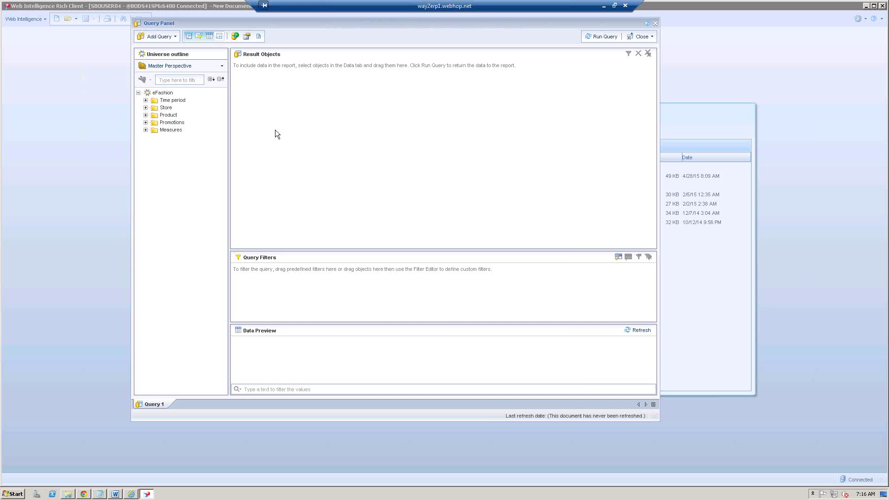
pyautogui.click(146, 100)
pyautogui.click(145, 174)
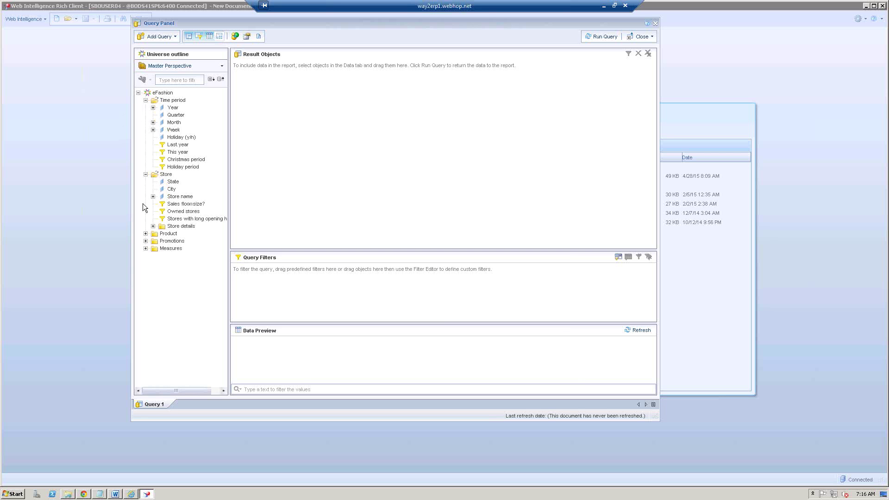
pyautogui.click(146, 233)
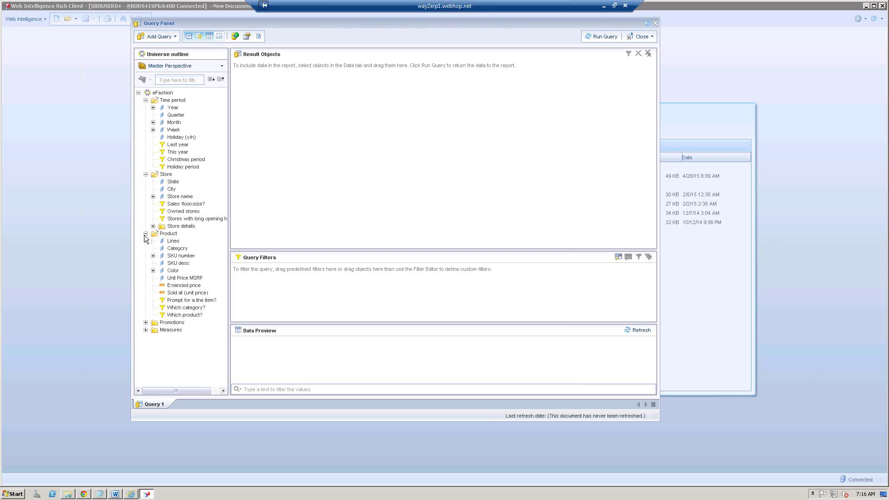
pyautogui.click(146, 323)
pyautogui.click(146, 352)
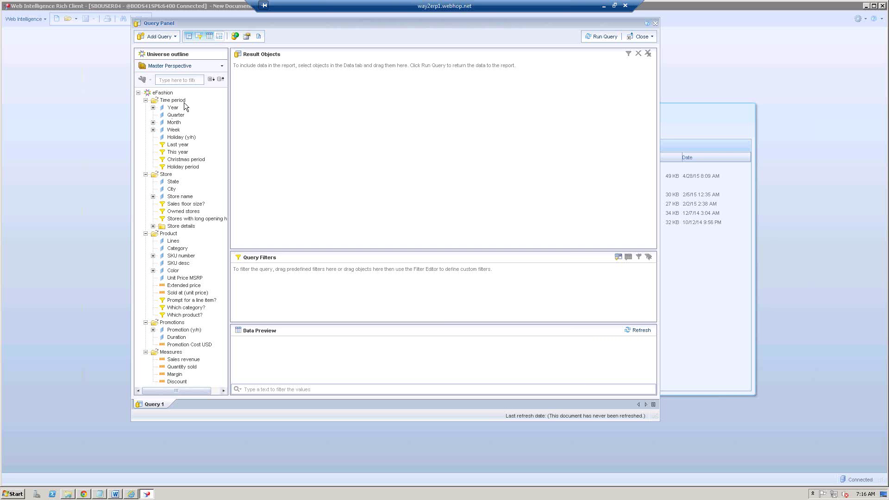
# - Examine the eFashion classes and their object types, including the Year dimension, its Fiscal Period attribute, the Sales revenue measure and the Last year filter
pyautogui.click(169, 101)
pyautogui.click(165, 176)
pyautogui.click(171, 234)
pyautogui.click(182, 323)
pyautogui.click(172, 354)
pyautogui.click(153, 107)
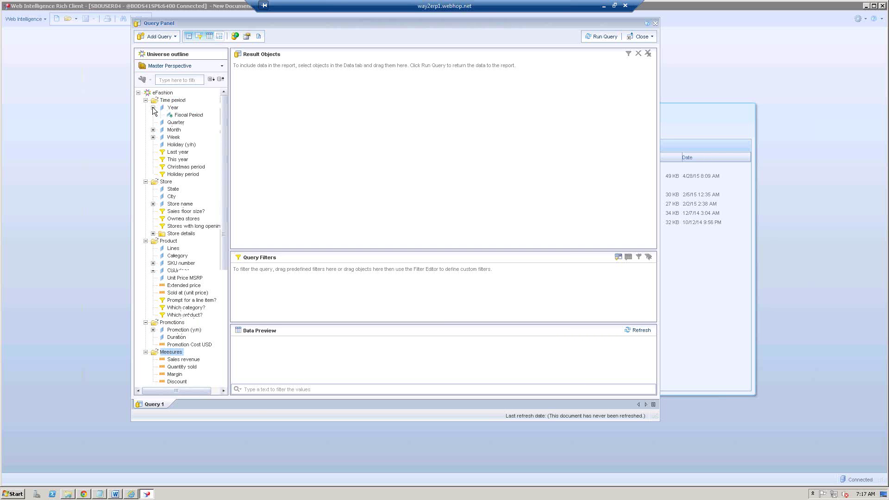
pyautogui.click(171, 108)
pyautogui.click(186, 116)
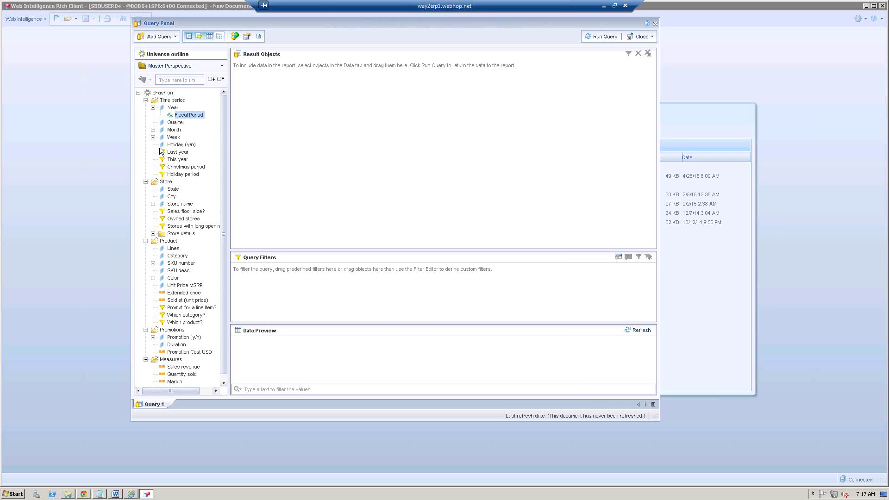
pyautogui.click(172, 368)
pyautogui.click(177, 152)
# - Add Year to the query's result objects and apply the predefined Last year filter
pyautogui.doubleClick(172, 108)
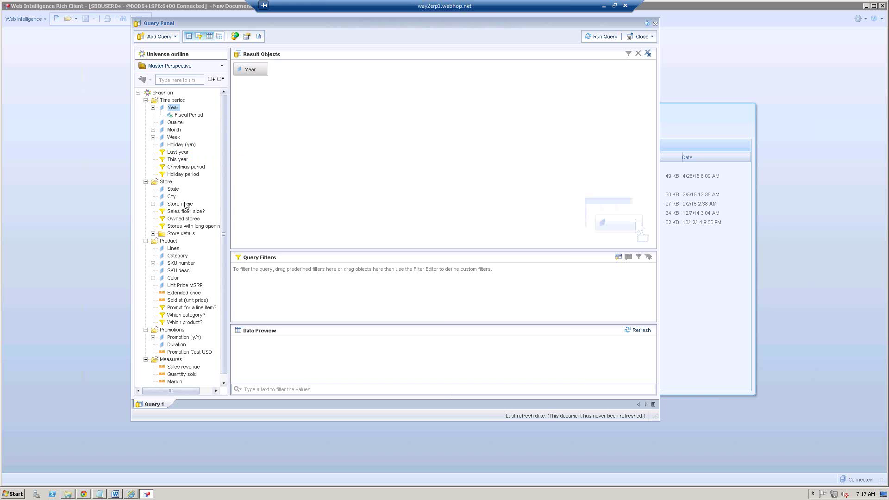
pyautogui.click(172, 154)
pyautogui.doubleClick(176, 154)
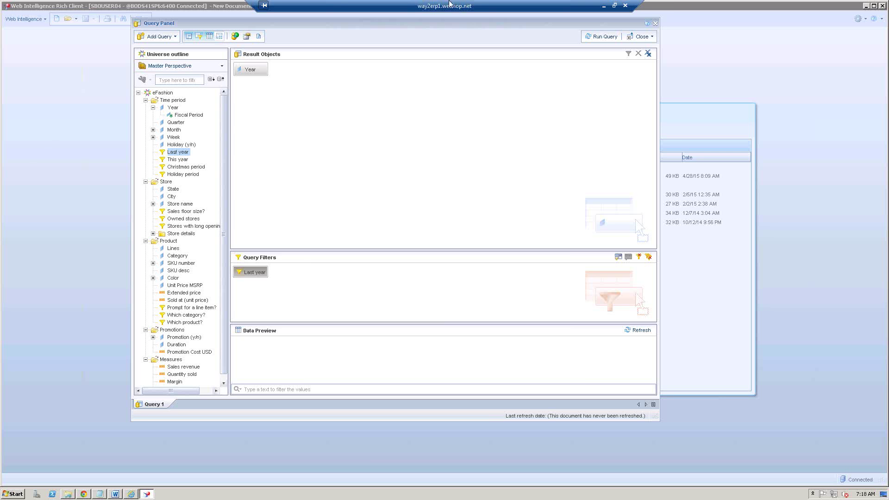
# - Add Month, Lines, Store name and Sales revenue to the query's result objects
pyautogui.doubleClick(175, 130)
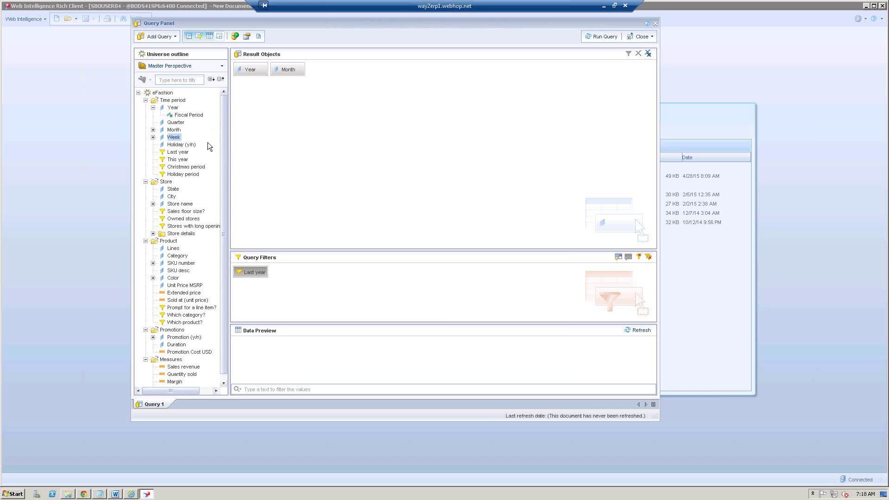
pyautogui.doubleClick(178, 249)
pyautogui.click(181, 204)
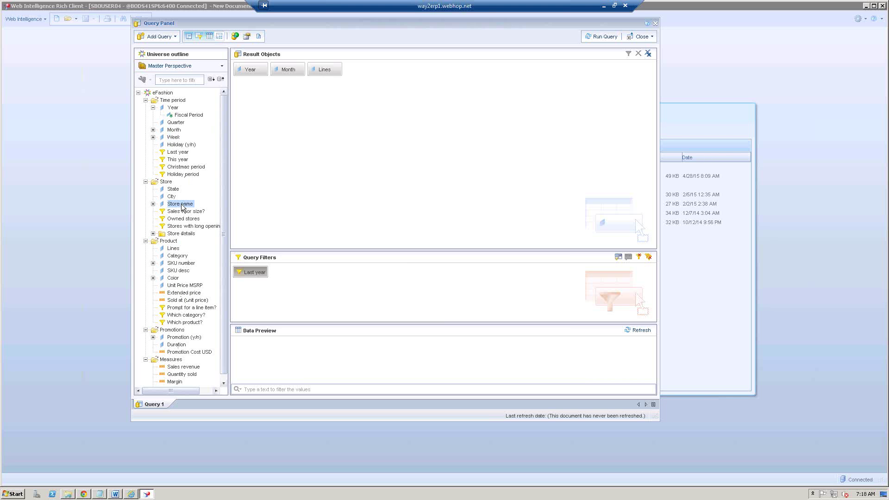
pyautogui.moveTo(182, 207); pyautogui.dragTo(375, 165)
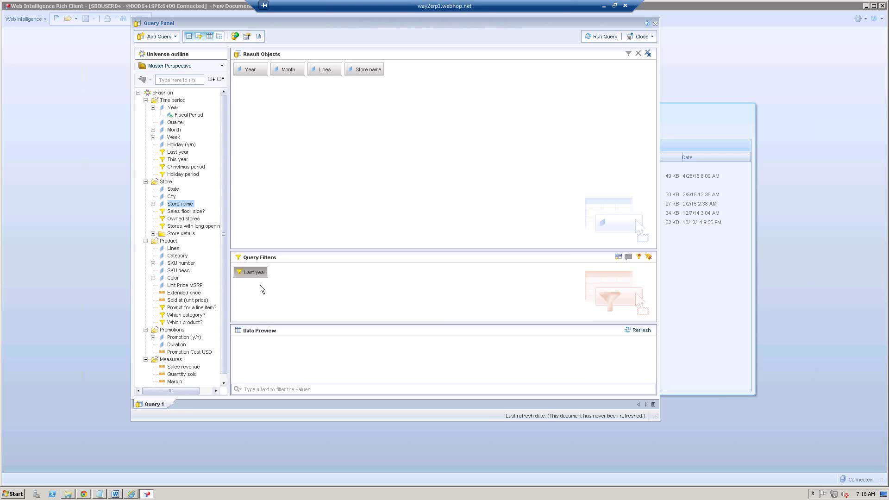
pyautogui.doubleClick(179, 366)
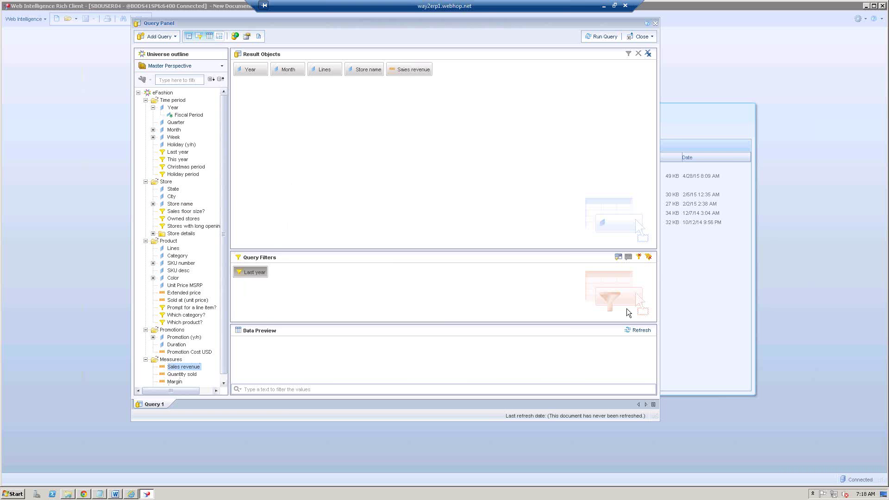
# - Refresh the data preview, enlarge its area and look through the previewed sales revenue rows
pyautogui.click(637, 331)
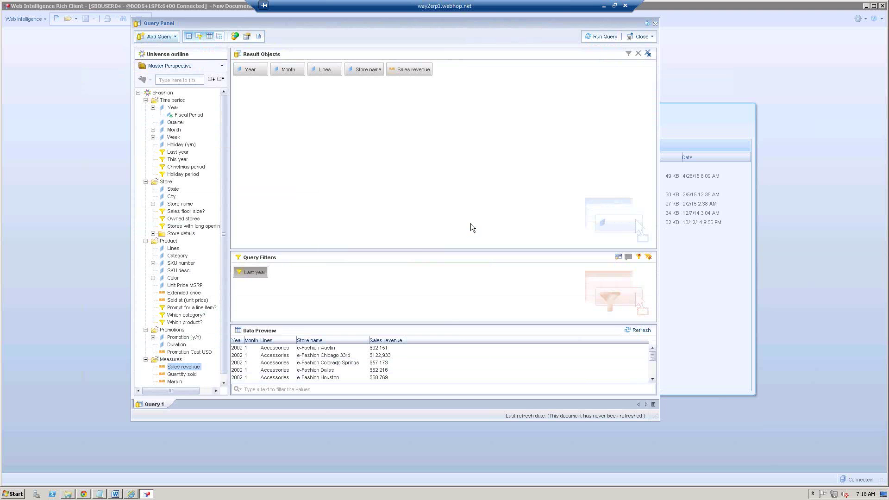
pyautogui.moveTo(449, 319); pyautogui.dragTo(448, 288)
pyautogui.moveTo(458, 211); pyautogui.dragTo(472, 120)
pyautogui.scroll(-5, 493, 322)
pyautogui.scroll(-10, 496, 316)
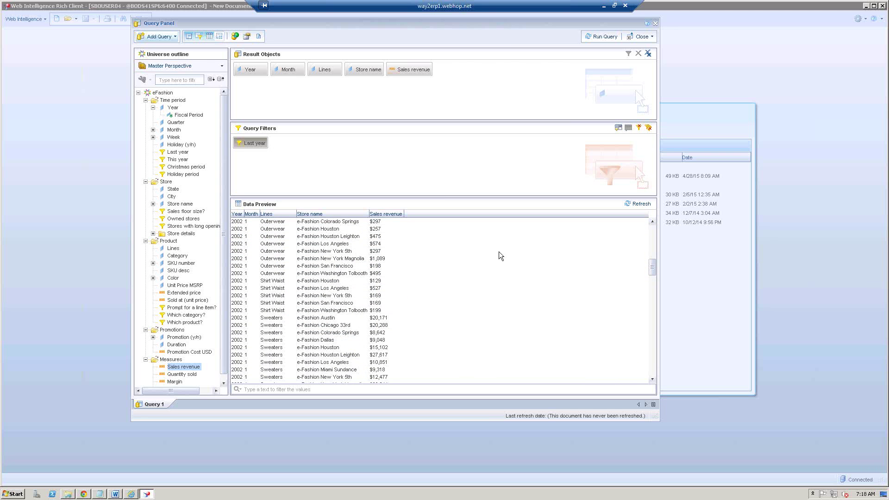
pyautogui.scroll(-15, 504, 254)
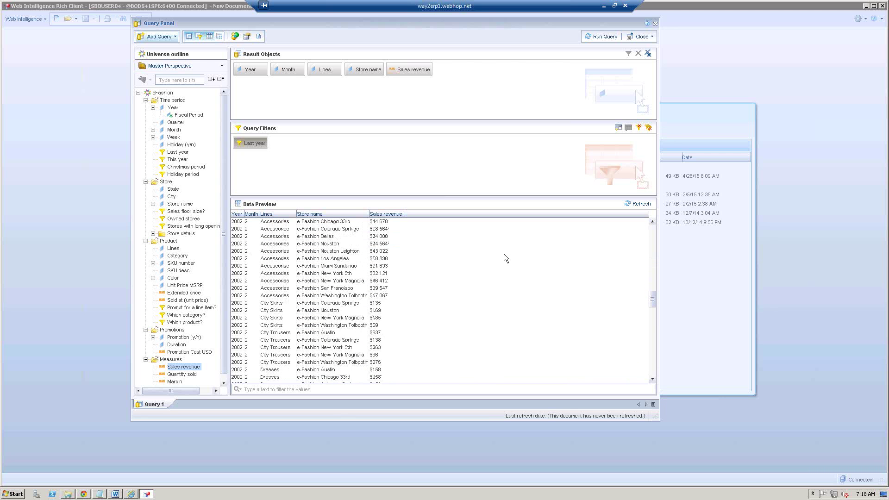
pyautogui.scroll(-15, 504, 254)
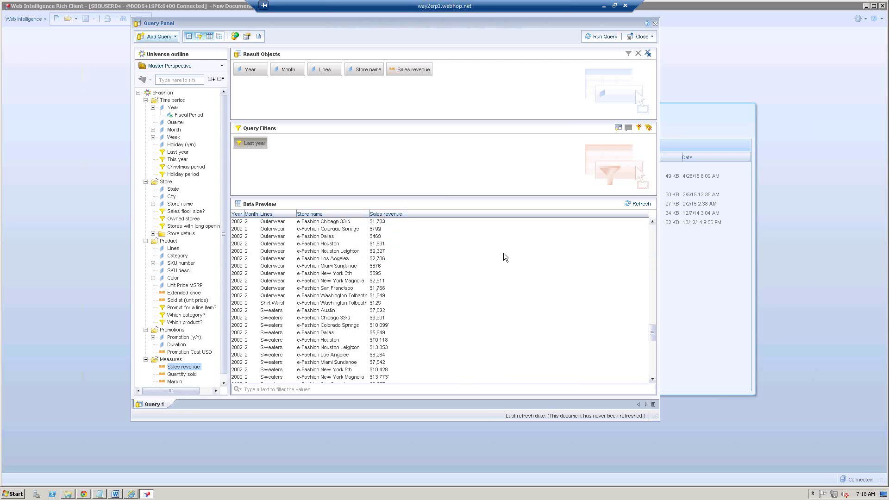
pyautogui.scroll(15, 510, 258)
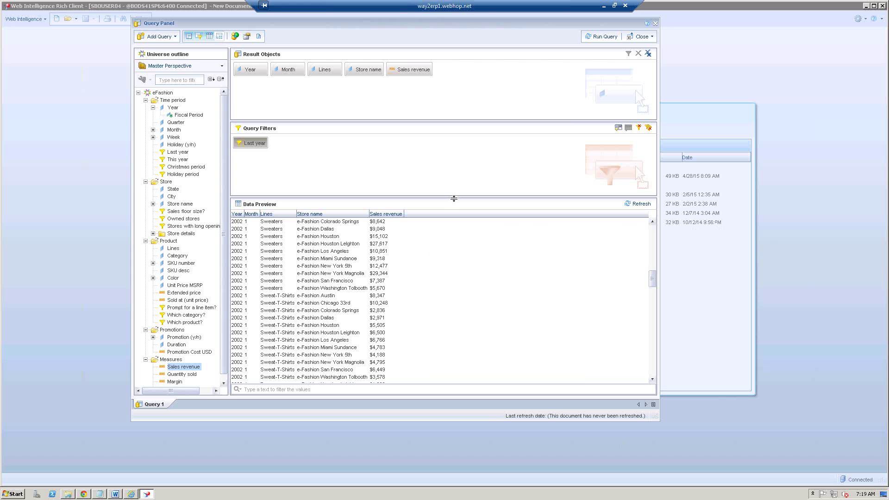
# - Reduce the data preview area and run the query to generate the report
pyautogui.moveTo(452, 194); pyautogui.dragTo(468, 250)
pyautogui.click(611, 36)
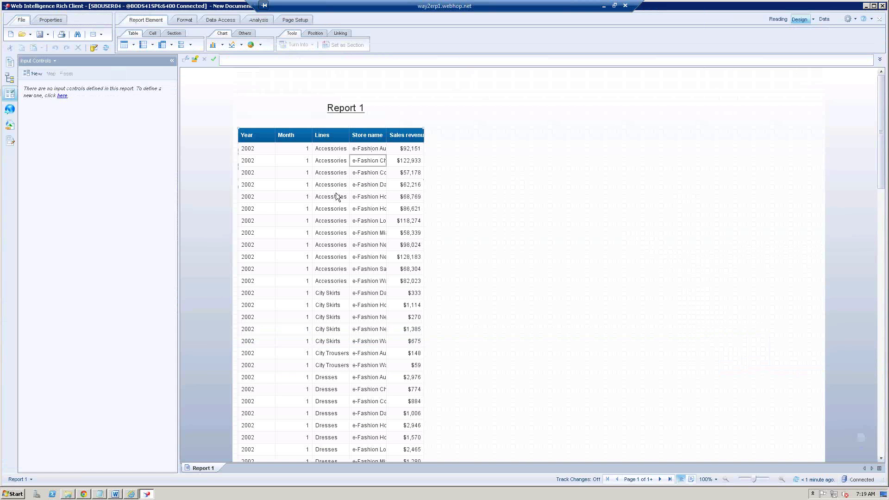
pyautogui.click(303, 161)
pyautogui.click(298, 147)
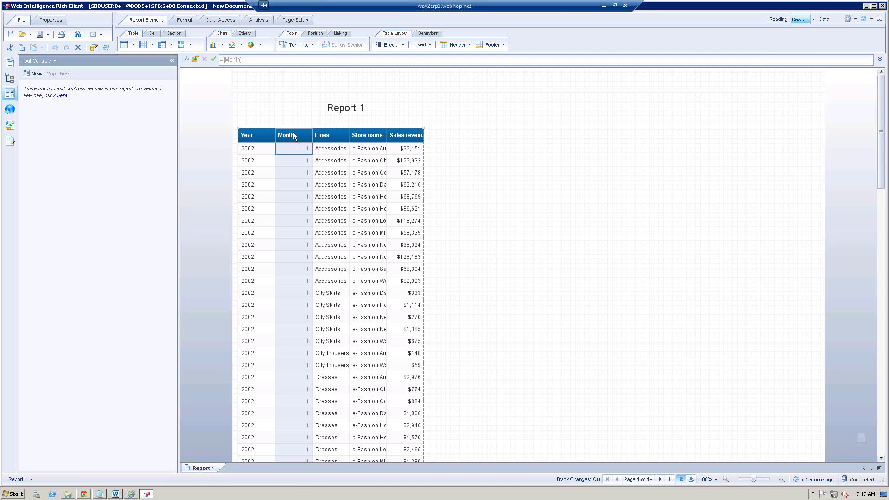
pyautogui.rightClick(293, 134)
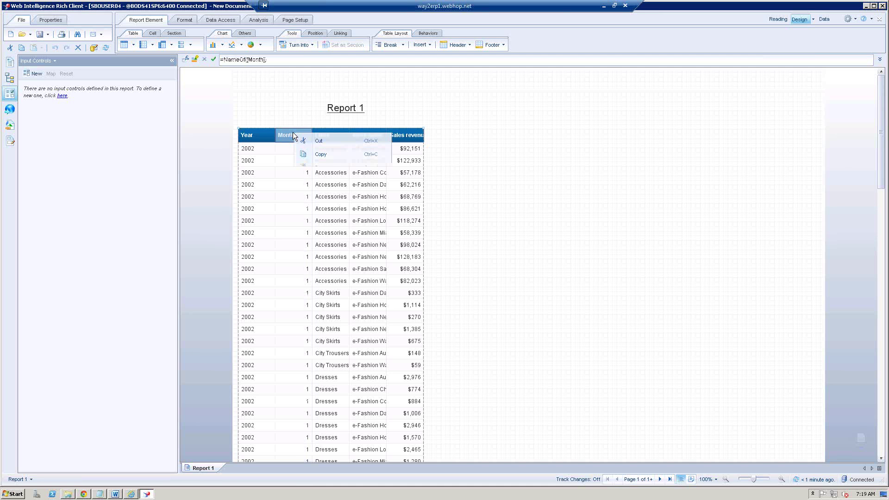
pyautogui.click(324, 181)
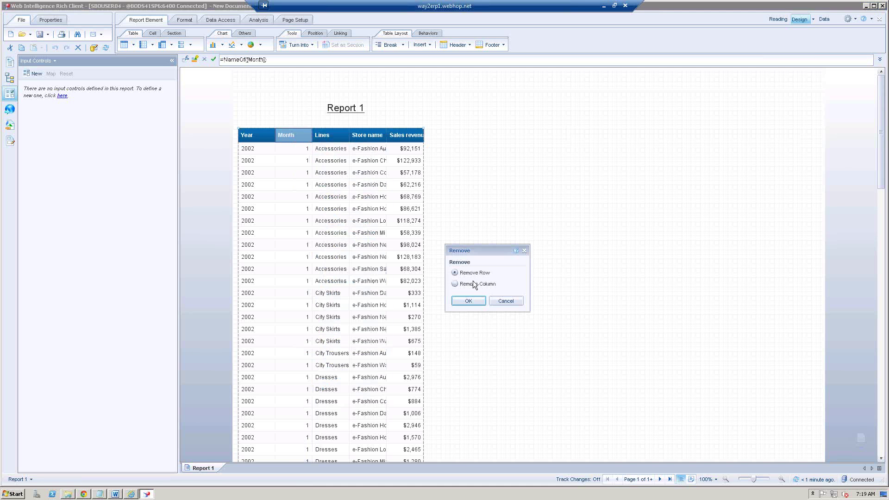
pyautogui.click(513, 301)
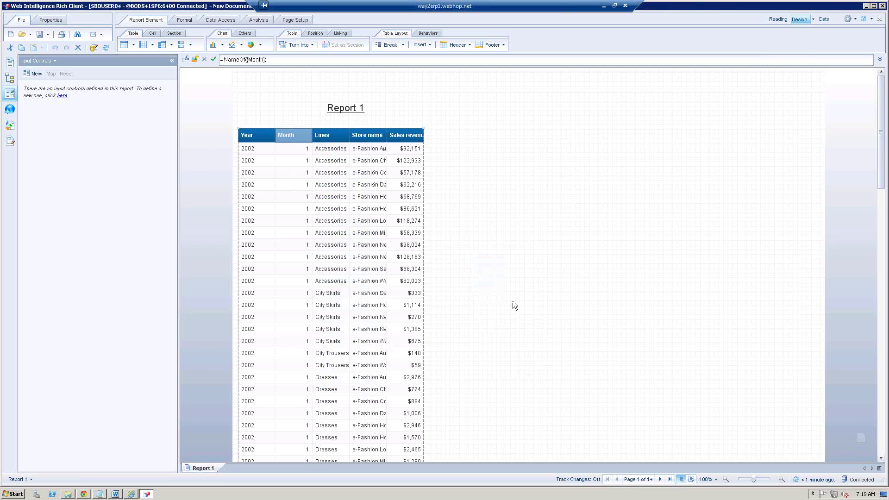
# - Show the document's available objects and rename the report "Sales Revenue By Year", checking the formula of its title cell
pyautogui.click(10, 126)
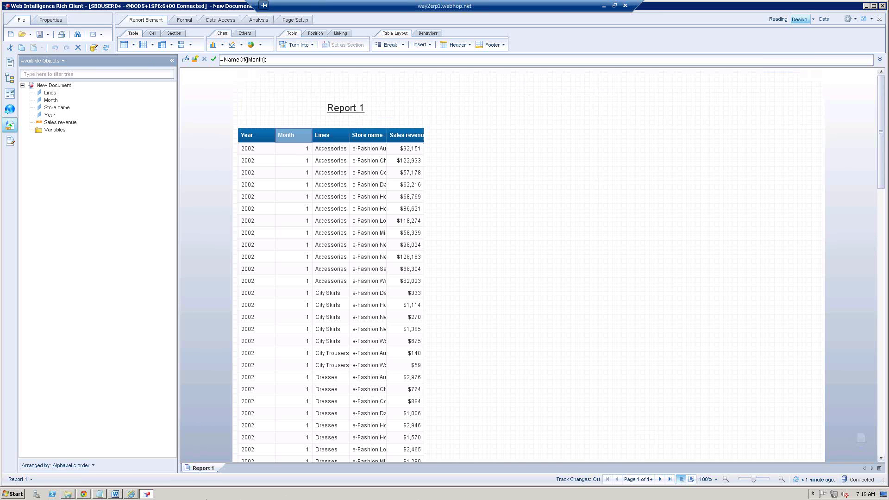
pyautogui.doubleClick(198, 468)
pyautogui.write('s')
pyautogui.write('Sales')
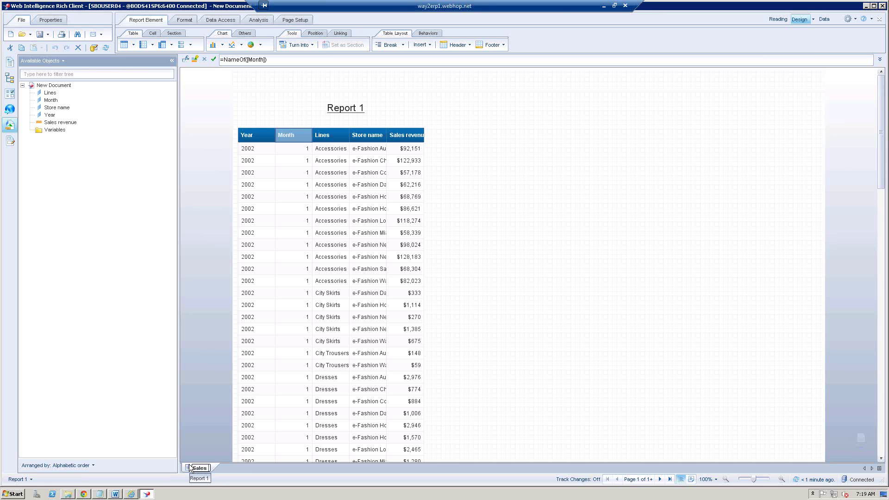
pyautogui.write(' Revenue By Year')
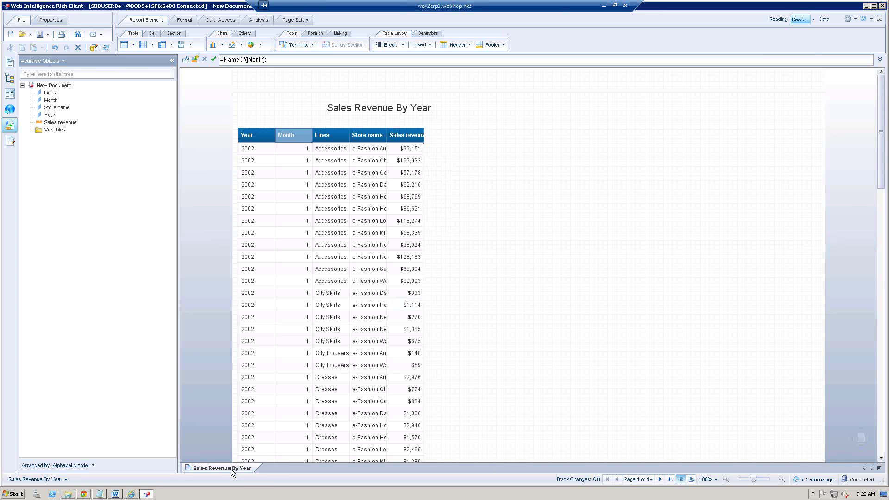
pyautogui.click(384, 109)
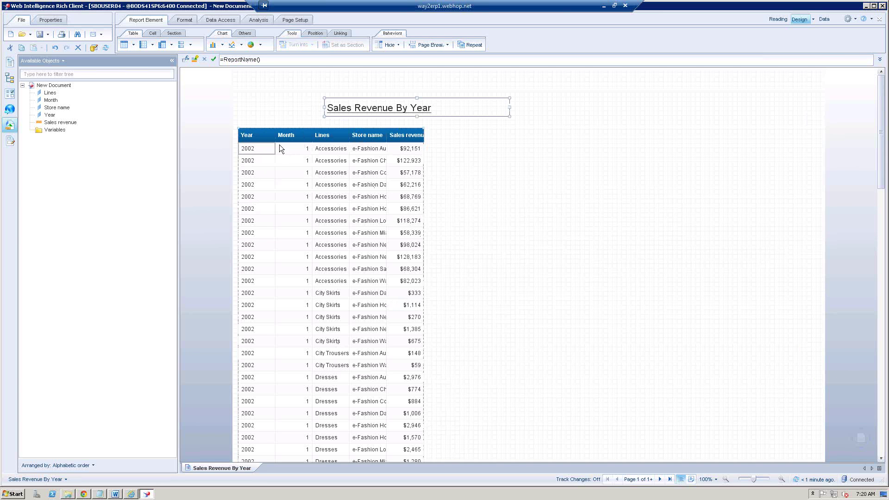
# - Remove the Month column from the report table
pyautogui.click(287, 134)
pyautogui.rightClick(286, 134)
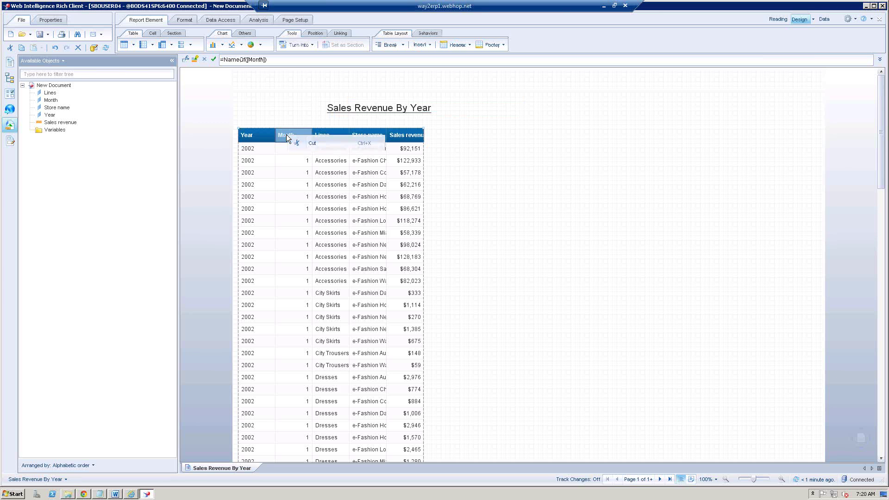
pyautogui.click(335, 212)
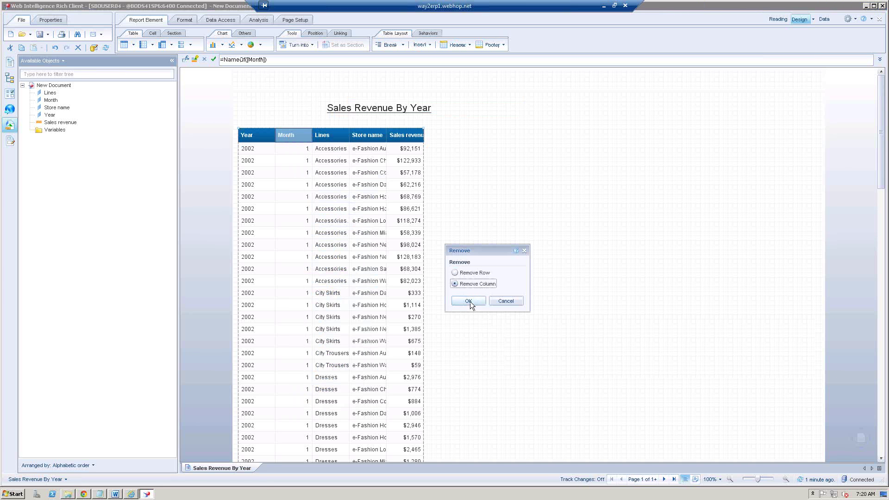
pyautogui.click(469, 301)
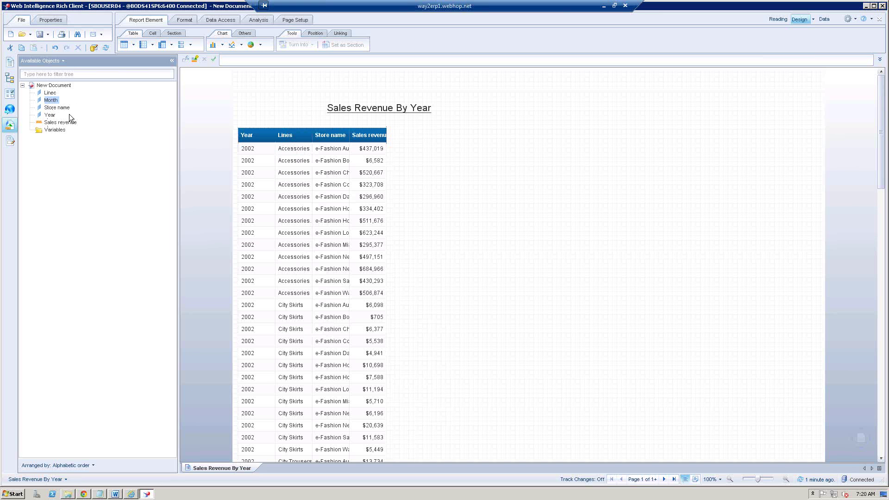
# - Add Month back as the table's last column and swap it with the Lines column
pyautogui.moveTo(51, 100); pyautogui.dragTo(384, 148)
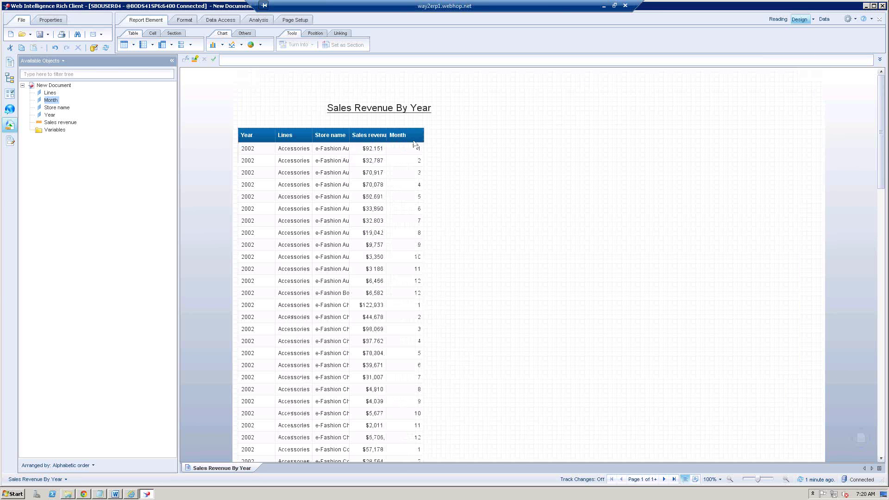
pyautogui.click(402, 148)
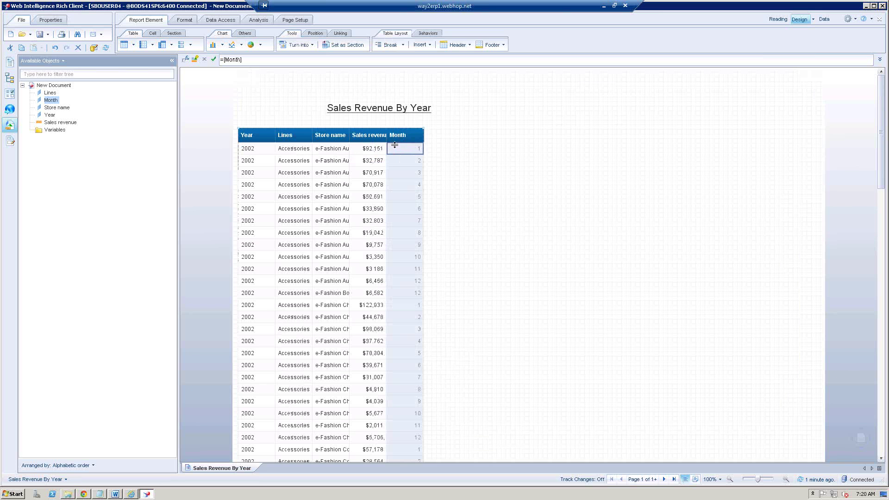
pyautogui.moveTo(373, 150); pyautogui.dragTo(289, 148)
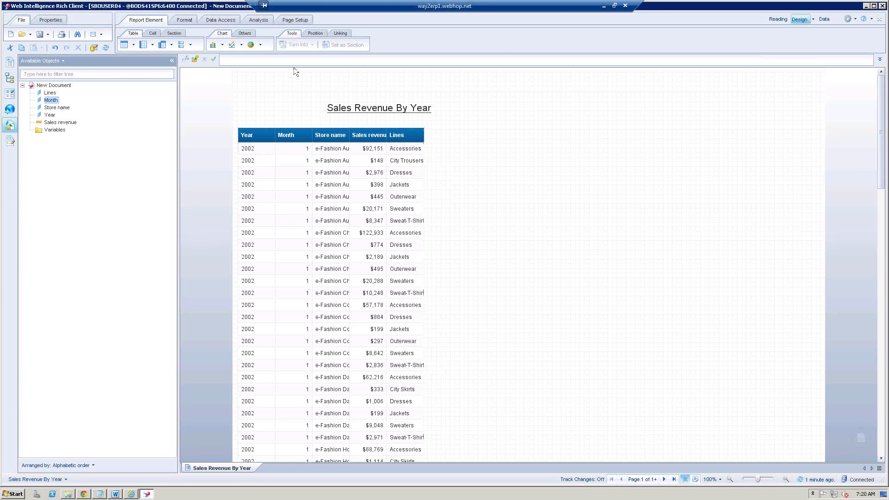
# - Open the data provider's query for editing and remove Month from its result objects
pyautogui.click(215, 21)
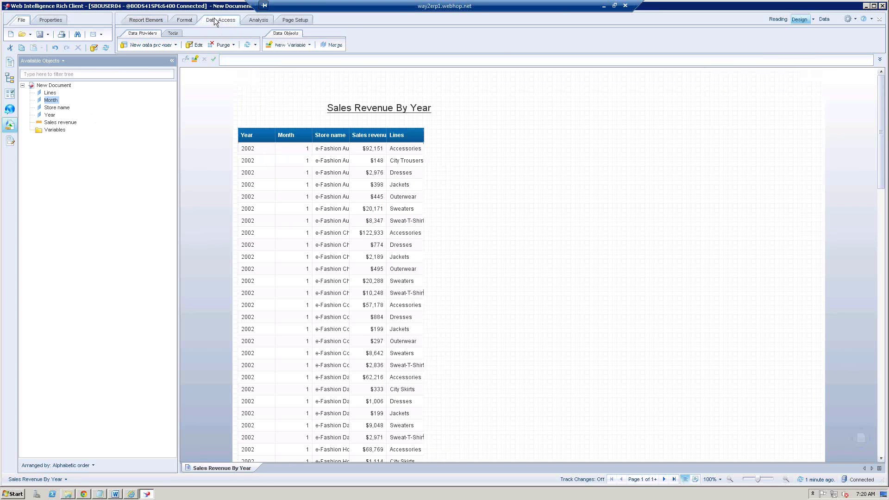
pyautogui.click(195, 45)
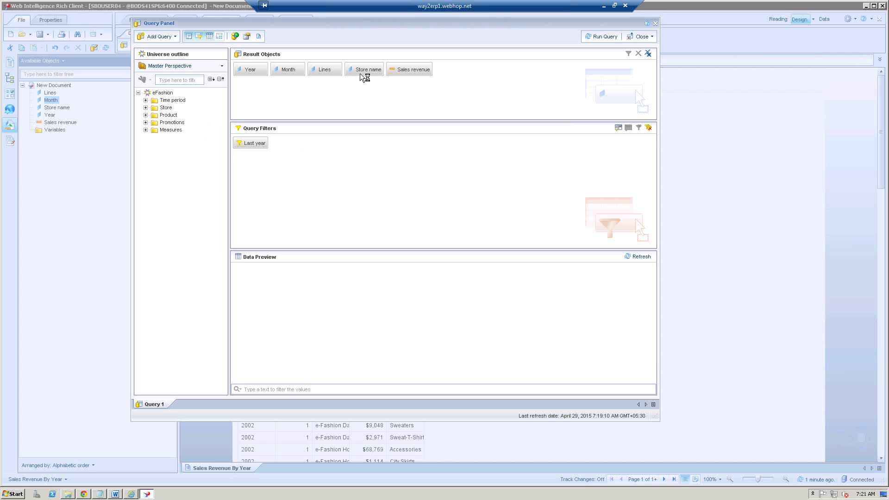
pyautogui.moveTo(289, 73); pyautogui.dragTo(173, 172)
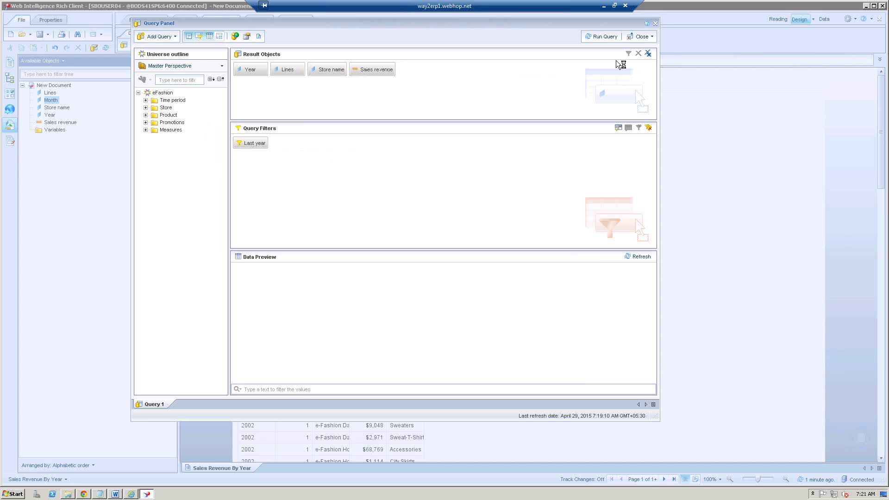
# - Run the query without Month, reopen it for editing and add Month's Month Name detail to the result objects
pyautogui.click(604, 35)
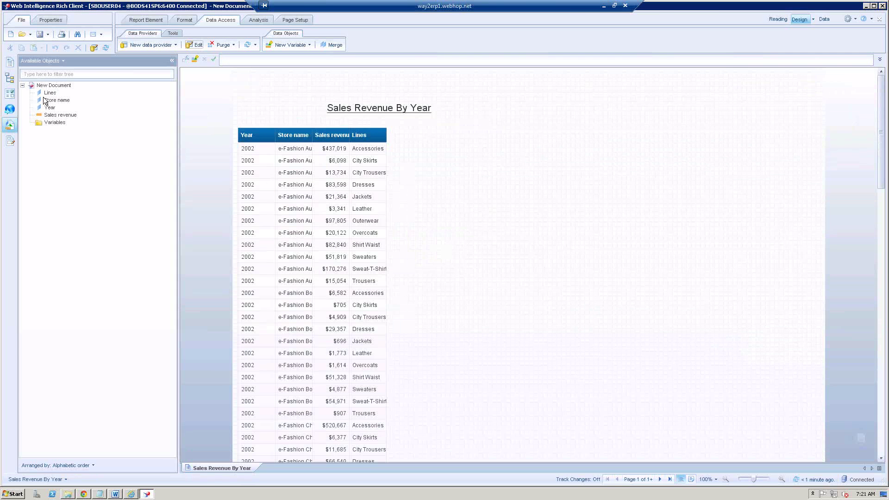
pyautogui.click(194, 45)
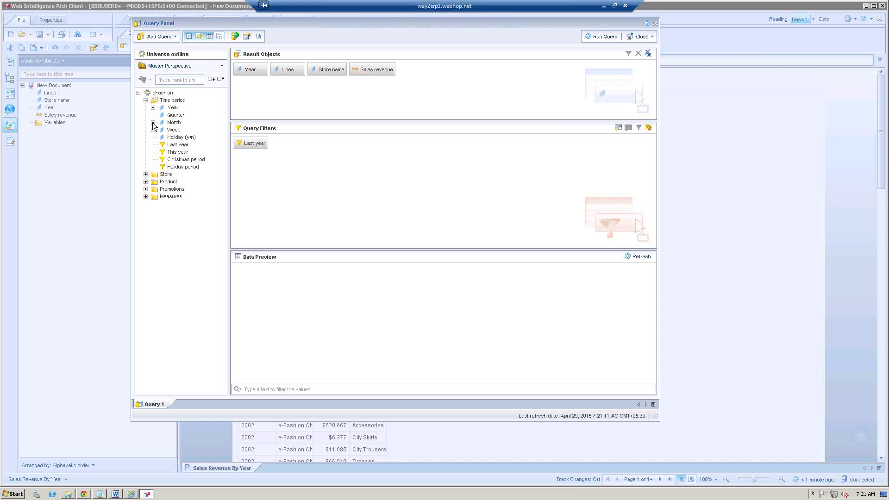
pyautogui.click(152, 123)
pyautogui.click(195, 130)
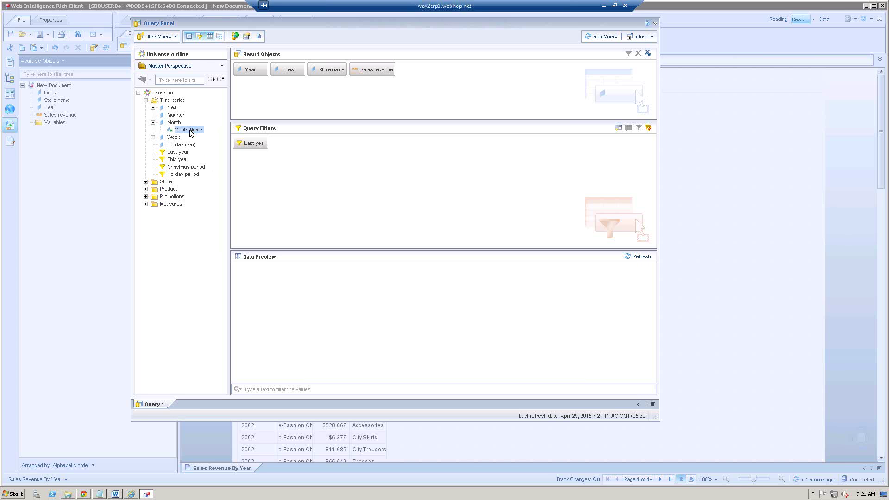
pyautogui.doubleClick(191, 131)
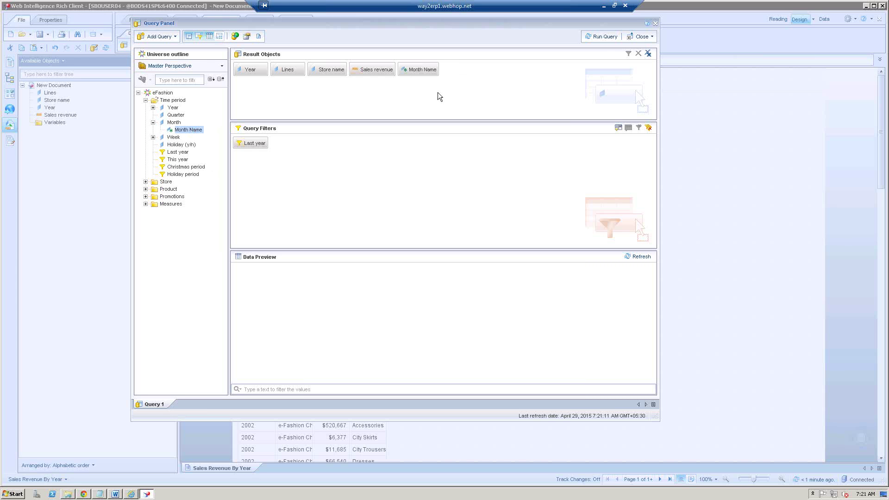
# - Run the query and insert Month Name as a column between Year and Store name in the report table
pyautogui.click(604, 37)
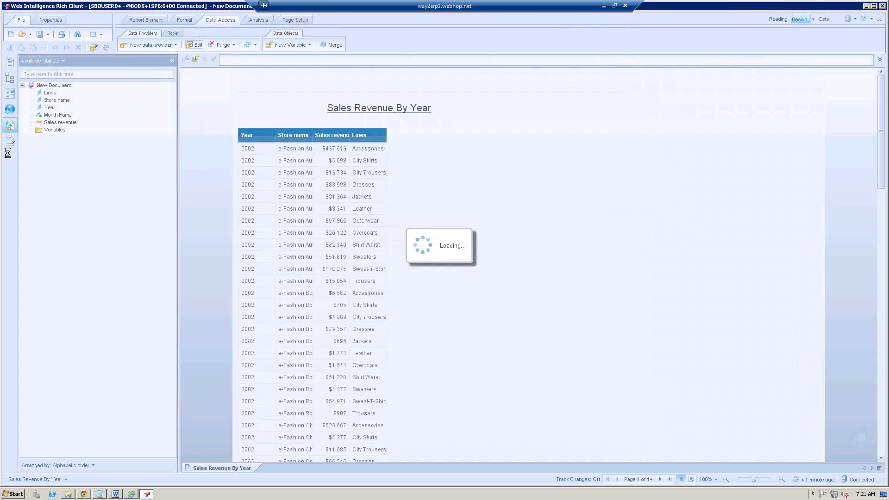
pyautogui.click(58, 117)
pyautogui.moveTo(58, 116); pyautogui.dragTo(273, 149)
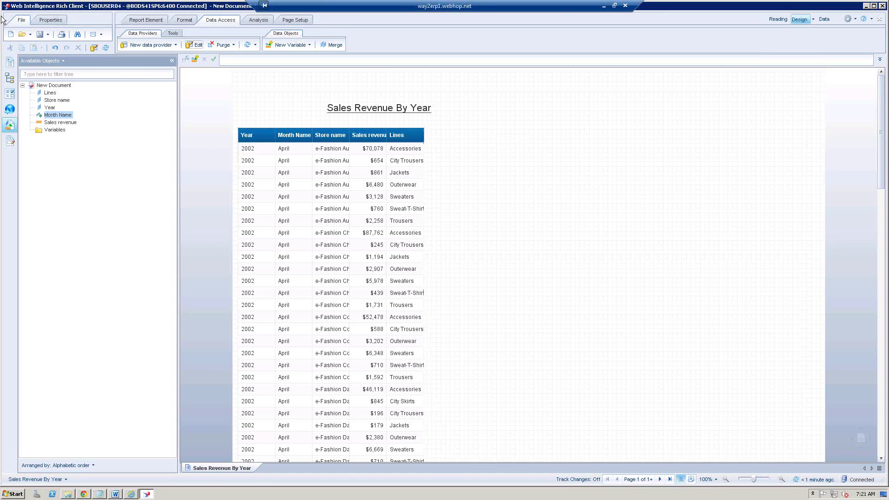
# - Save the document in the userDocs folder as "Sales Revenue Document"
pyautogui.click(40, 35)
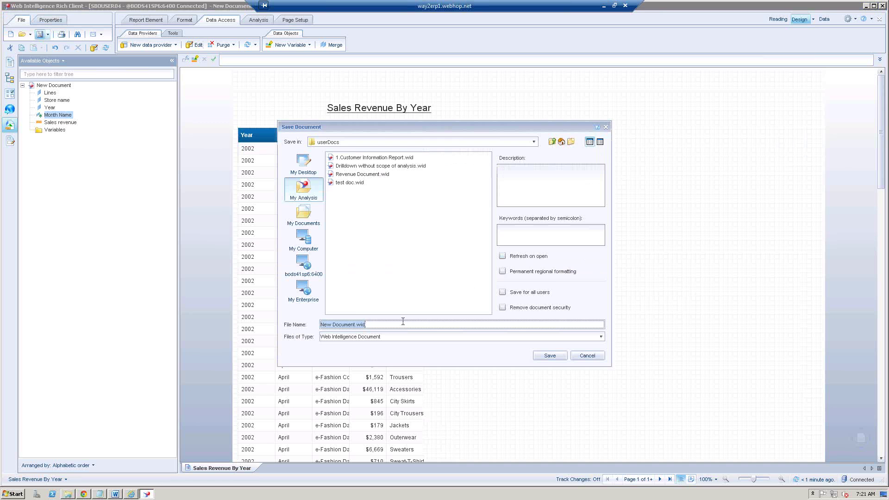
pyautogui.write('Sales Revenue Document')
pyautogui.press('Return')
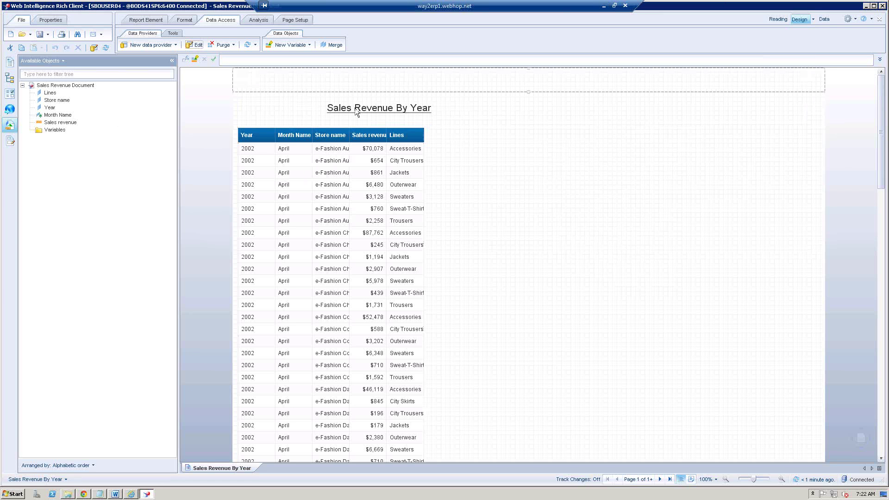
# - Filter the report table's Month Name column to the listed values August and December
pyautogui.moveTo(294, 148); pyautogui.dragTo(430, 138)
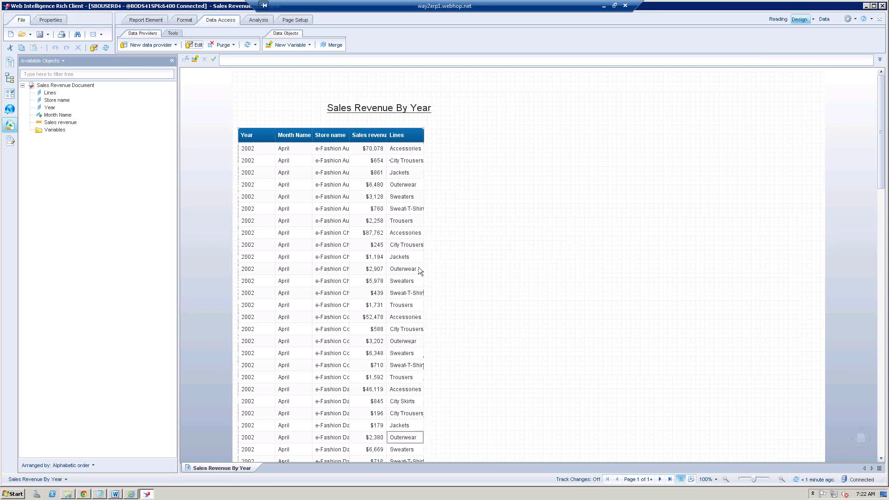
pyautogui.click(287, 148)
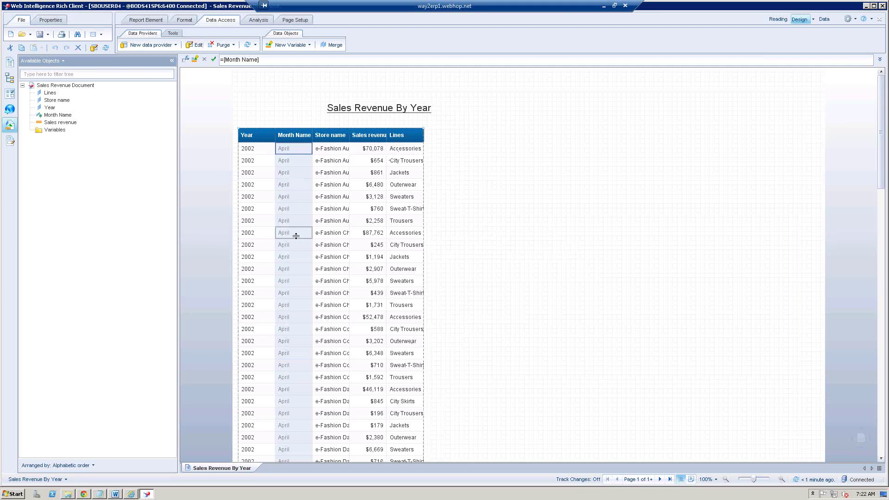
pyautogui.click(258, 19)
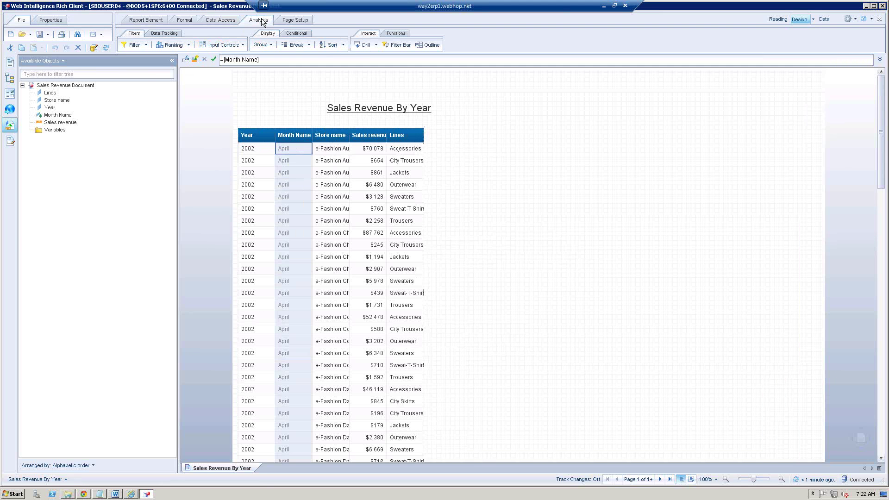
pyautogui.click(146, 45)
pyautogui.click(146, 58)
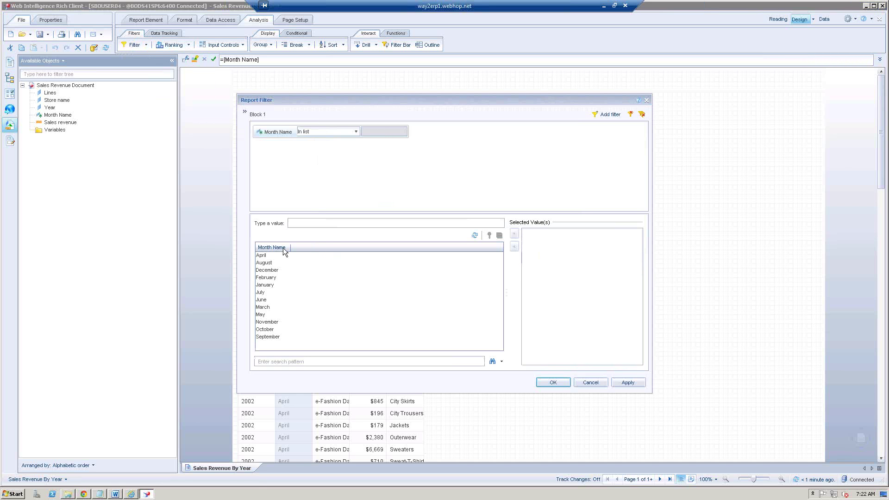
pyautogui.doubleClick(264, 263)
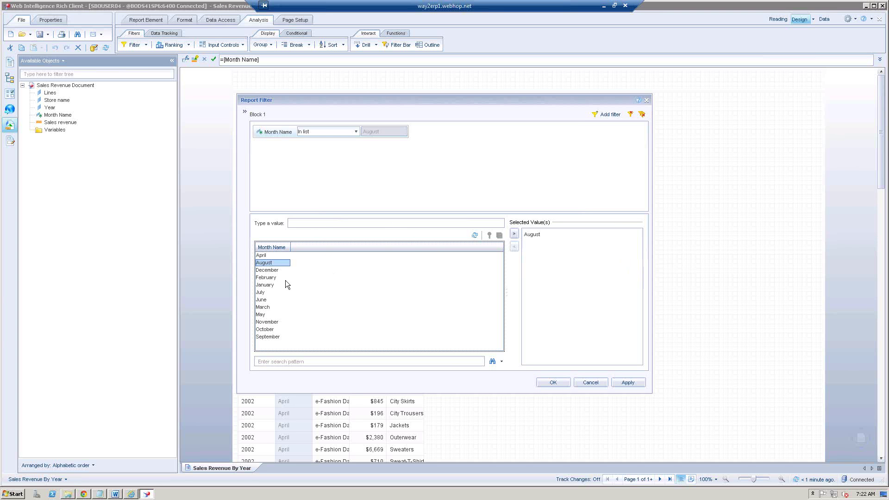
pyautogui.click(266, 271)
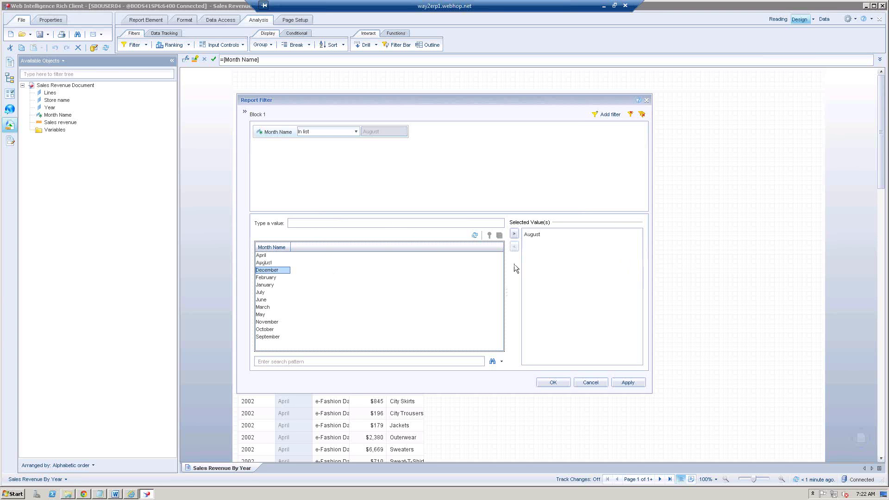
pyautogui.doubleClick(273, 272)
pyautogui.click(554, 382)
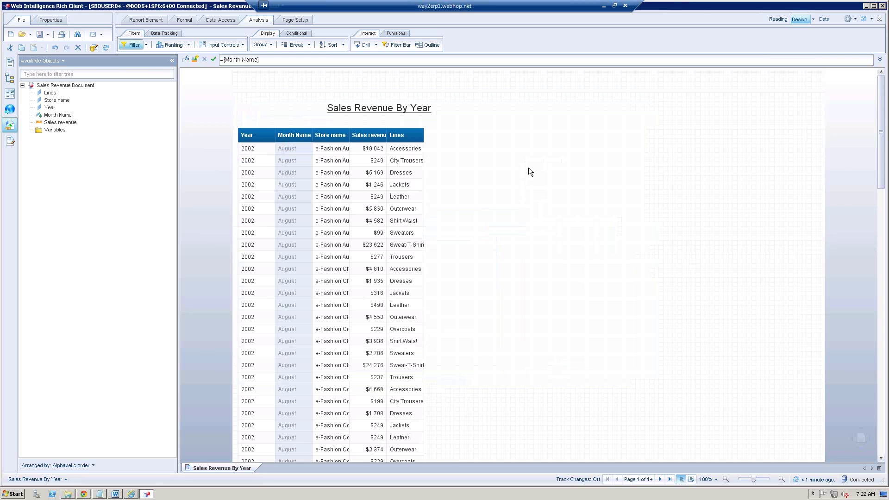
# - Change the Month Name filter's operator to Equal to with the value December and review the filtered table
pyautogui.click(127, 45)
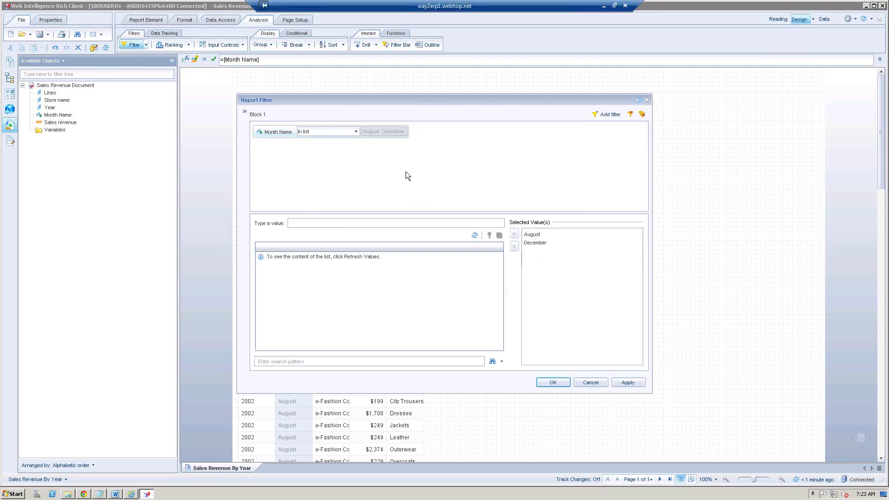
pyautogui.click(355, 132)
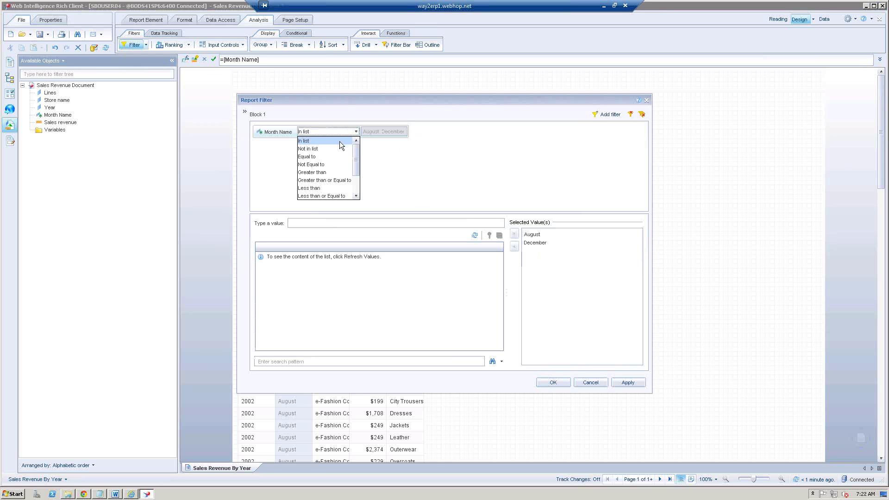
pyautogui.click(316, 158)
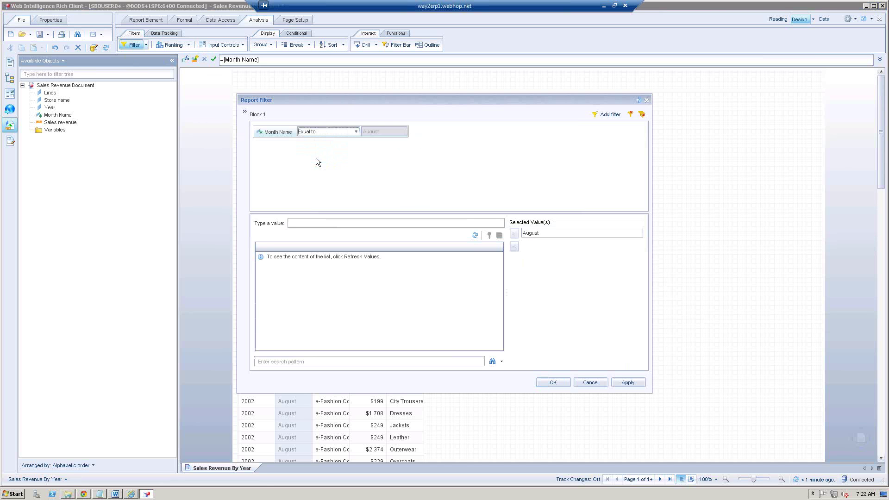
pyautogui.click(474, 233)
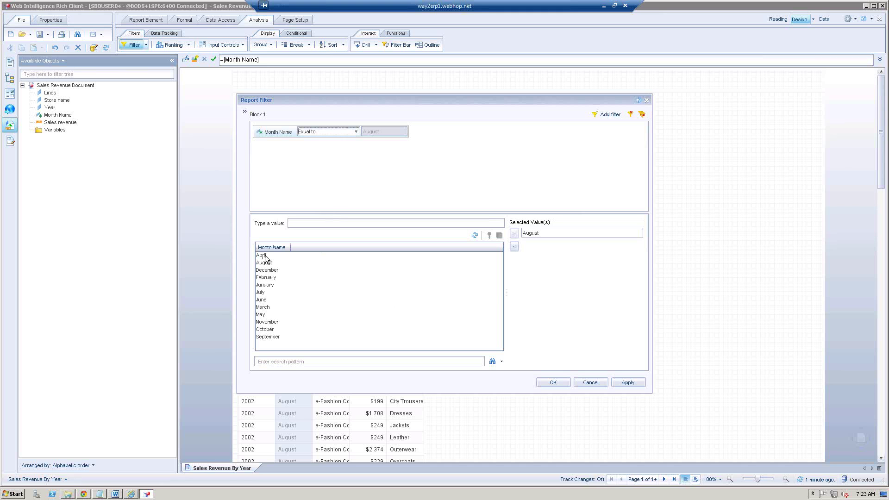
pyautogui.click(265, 255)
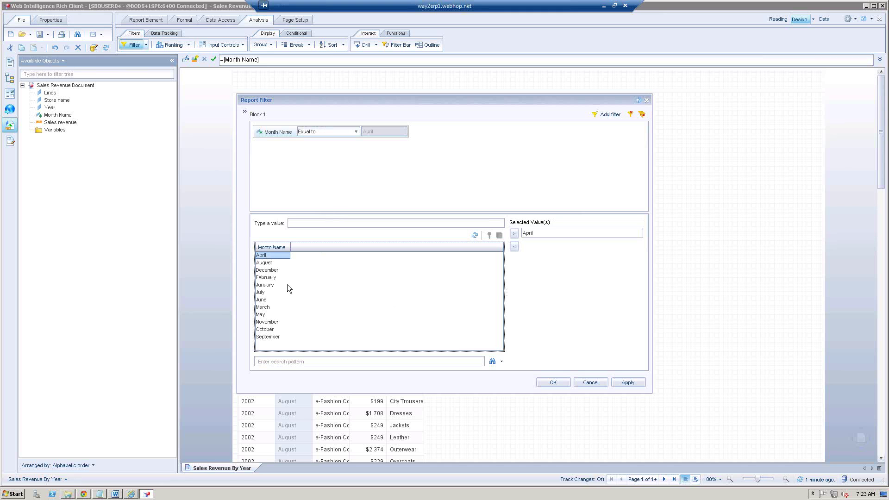
pyautogui.click(266, 272)
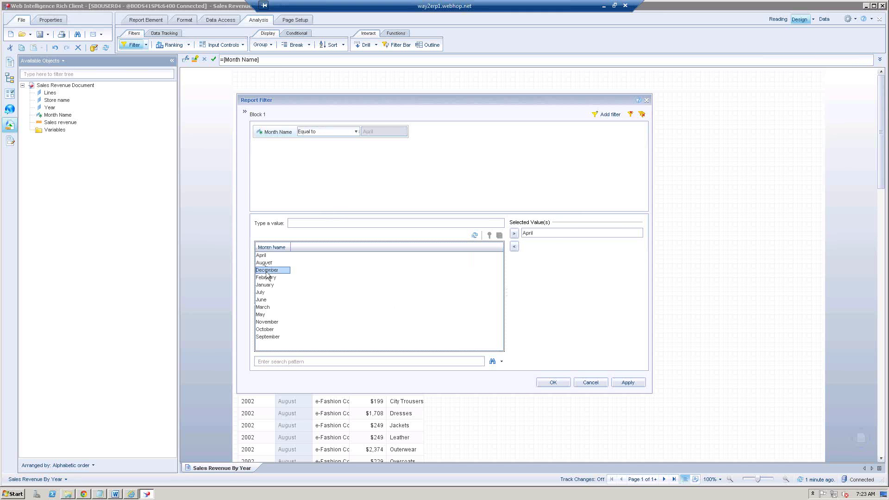
pyautogui.click(557, 384)
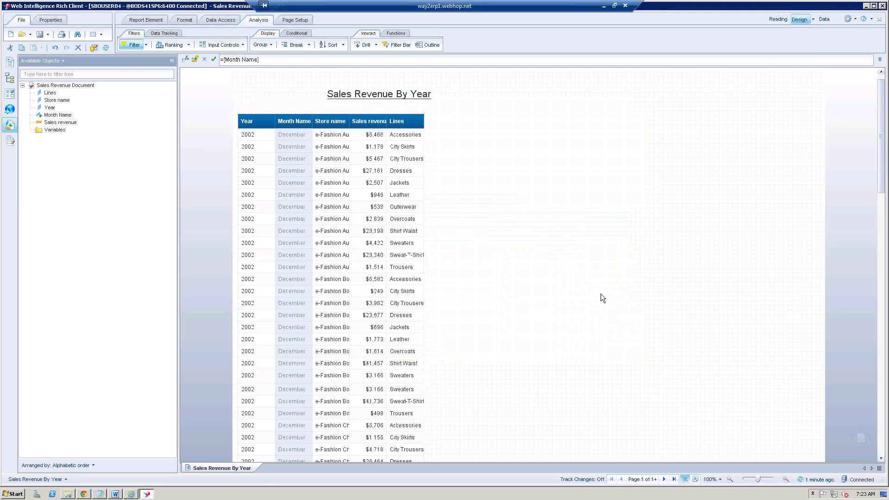
pyautogui.scroll(-3, 600, 294)
pyautogui.scroll(-7, 600, 297)
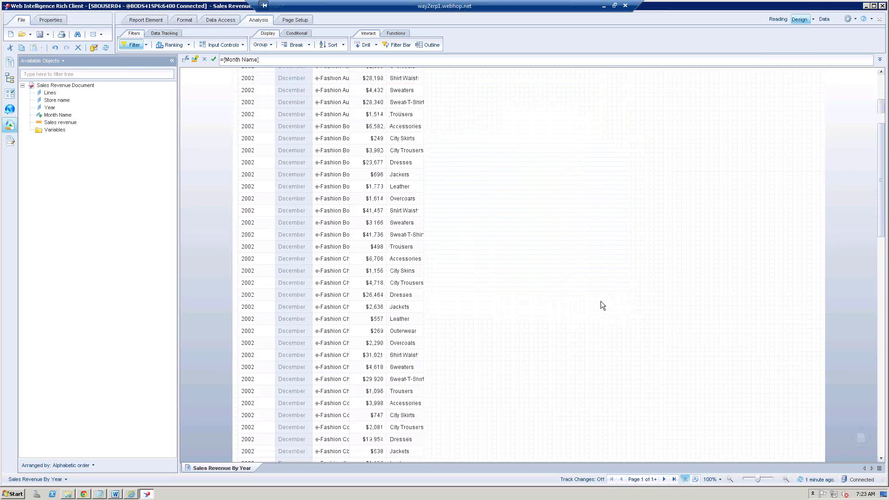
pyautogui.scroll(10, 591, 268)
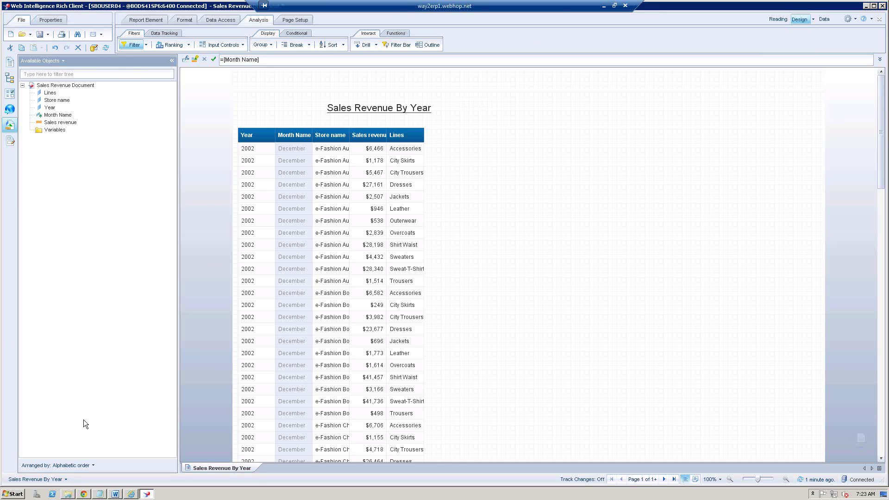
# - Switch to the Word notes and write item 7 as "Reporting Solutions – To provide accurate data in the least amount of time."
pyautogui.click(114, 493)
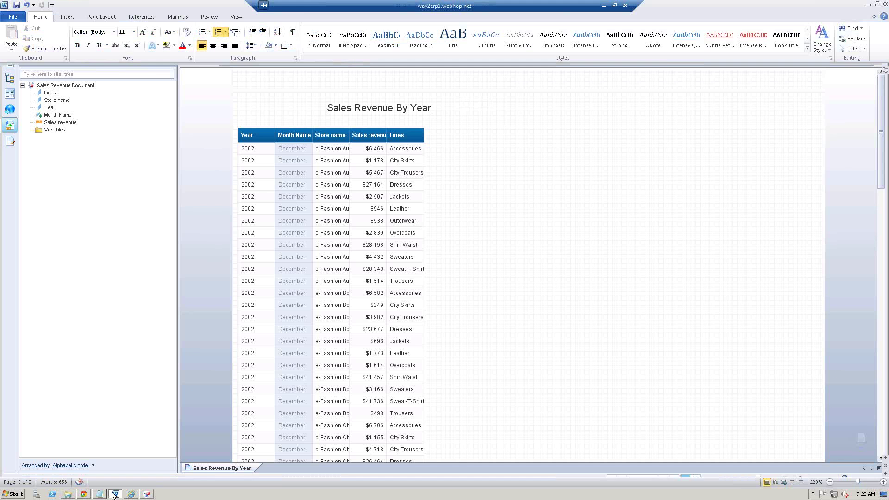
pyautogui.scroll(-7, 321, 220)
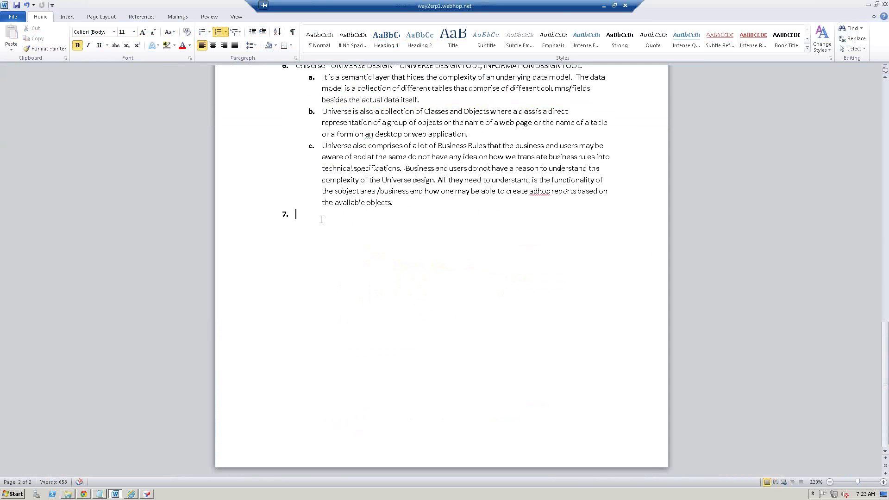
pyautogui.write('Reporting')
pyautogui.write(' Solutions')
pyautogui.write(' -')
pyautogui.write('To provide')
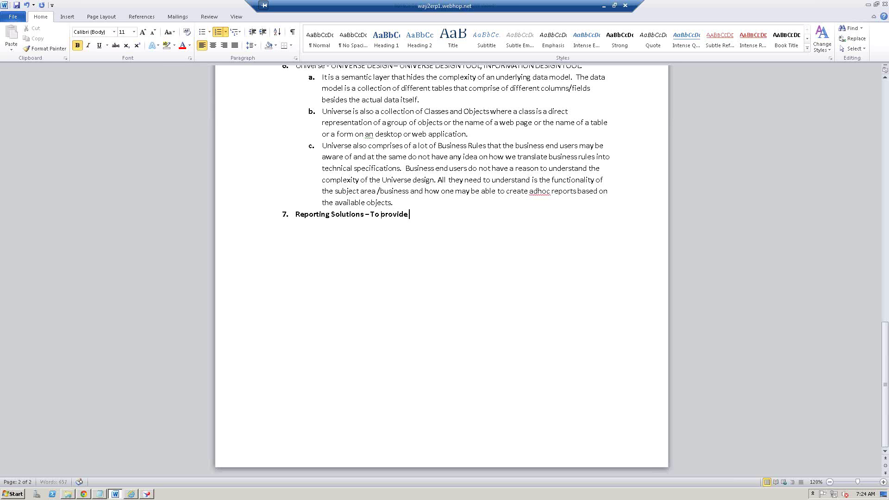
pyautogui.write(' accurate data in the least amount of')
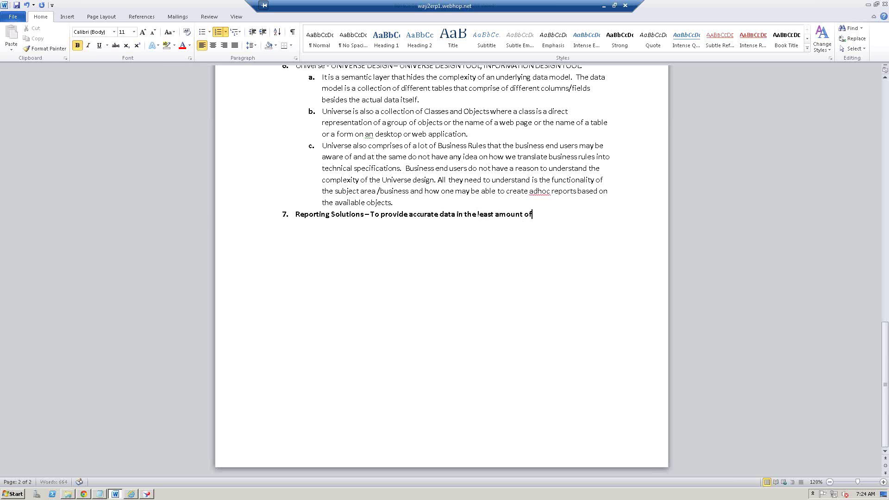
pyautogui.write(' time.')
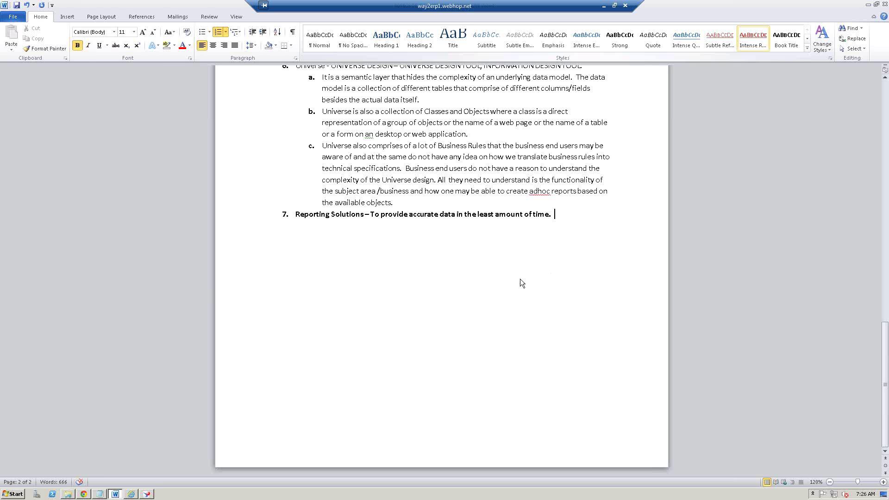
# - Split the sentence after "Reporting Solutions –" into sub-item a and remove its bold formatting
pyautogui.click(371, 214)
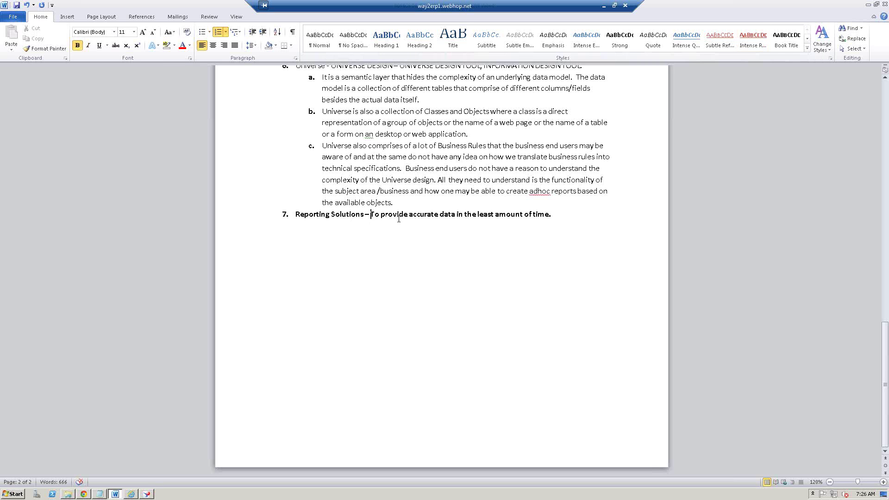
pyautogui.press('Return')
pyautogui.scroll(1, 442, 271)
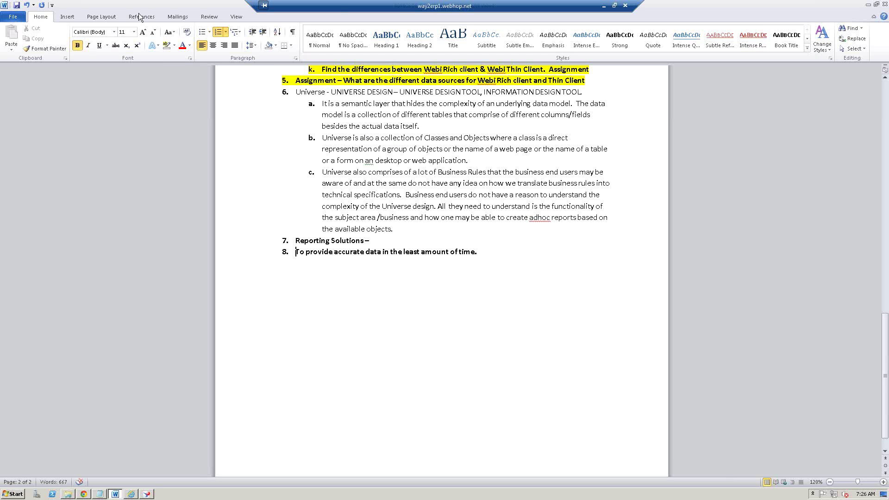
pyautogui.click(262, 32)
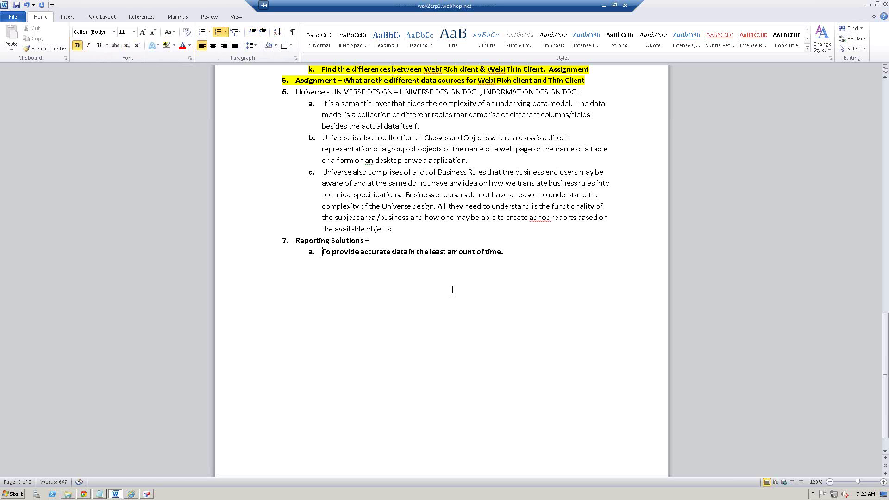
pyautogui.moveTo(508, 253); pyautogui.dragTo(319, 253)
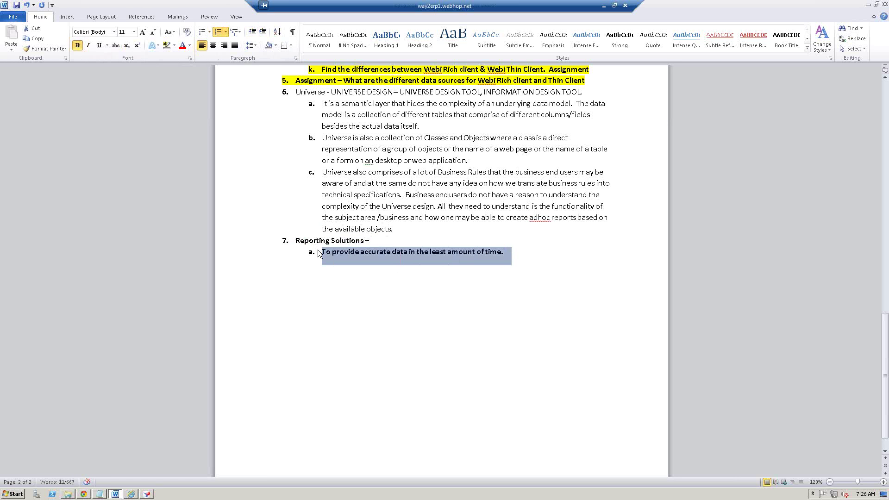
pyautogui.hotkey('ctrl', 'b')
pyautogui.press('End')
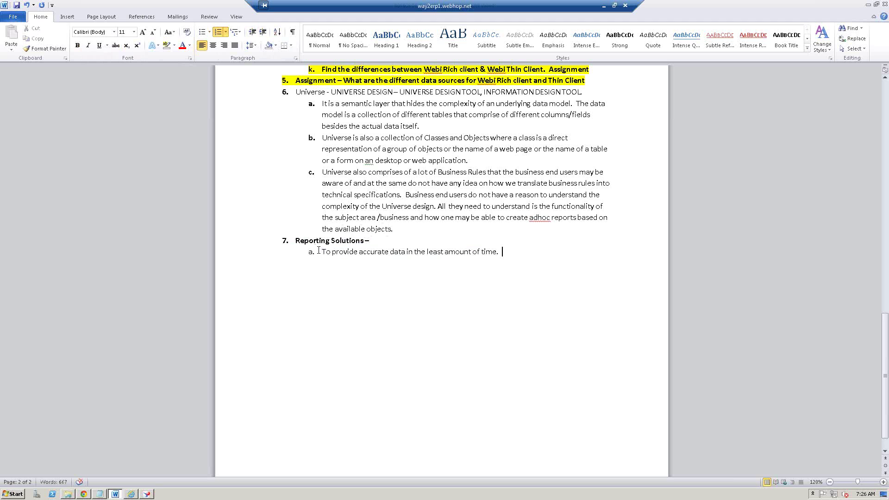
# - Add sub-items "In a required format" and "Can be pictorial – be it graphs, charts , dashboards." under item 7 of the notes
pyautogui.press('Return')
pyautogui.write('In a required format')
pyautogui.press('Return')
pyautogui.write('Can')
pyautogui.press('BackSpace')
pyautogui.press('BackSpace')
pyautogui.press('BackSpace')
pyautogui.write('an be pictorial ')
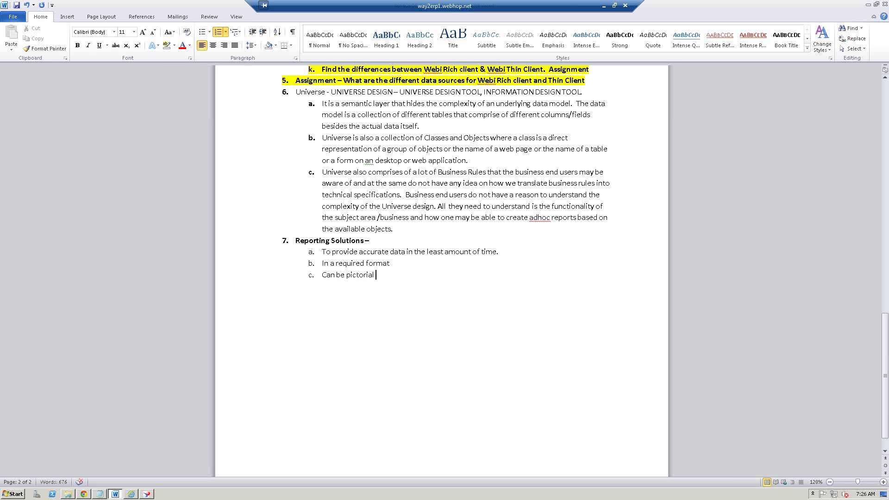
pyautogui.write('- be it graphs, charts , dashboa')
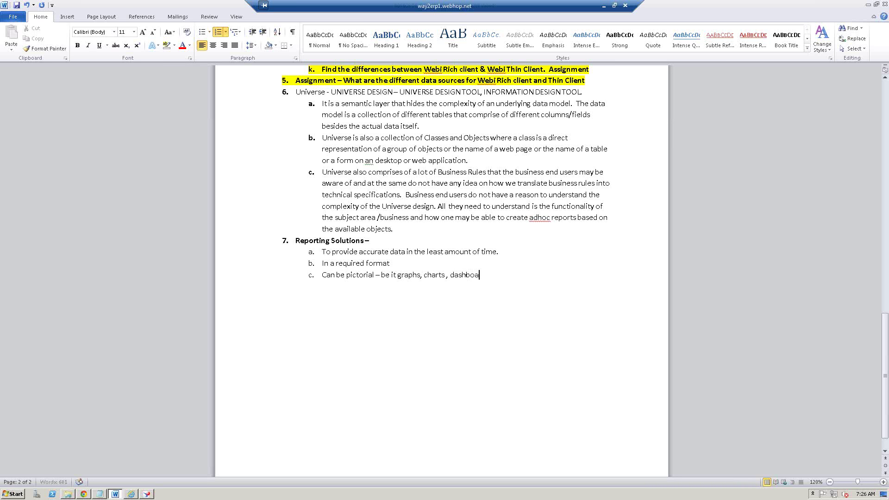
pyautogui.write('rds.')
# - Add top-level item 8 to the notes, reading "What kind of reports do we come across –"
pyautogui.press('Return')
pyautogui.click(253, 32)
pyautogui.write('What kind of reports do we come a')
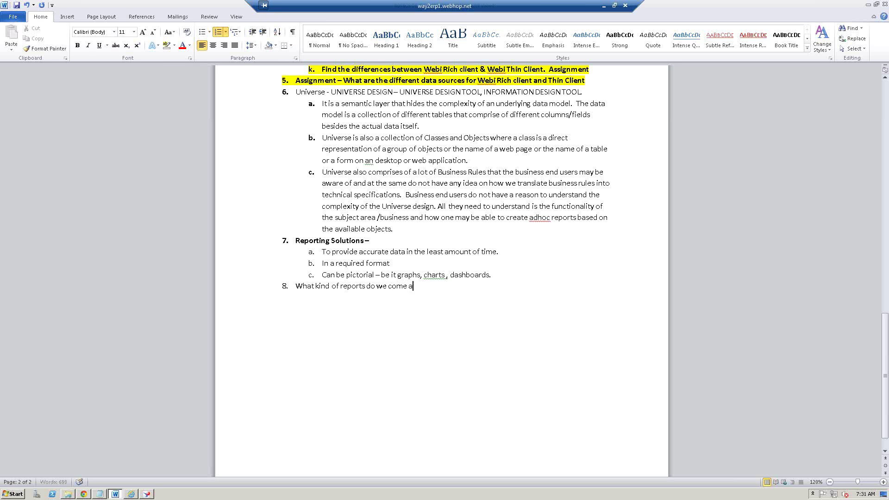
pyautogui.write('cross')
pyautogui.write(' -')
# - List the sub-items "List Reports", "Cross Tab", "Master Detail Reports" and "Trend Reports - Analytics" under item 8
pyautogui.press('Return')
pyautogui.click(263, 30)
pyautogui.write('List Reports')
pyautogui.press('Return')
pyautogui.write('Cross Tab')
pyautogui.press('Return')
pyautogui.write('Master Detail Rep')
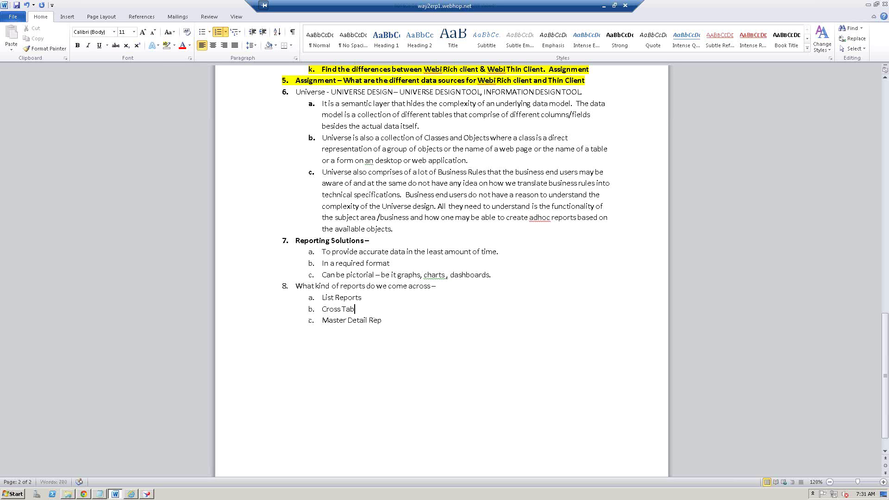
pyautogui.click(358, 308)
pyautogui.write('r')
pyautogui.press('BackSpace')
pyautogui.click(397, 322)
pyautogui.write('orts')
pyautogui.press('Return')
pyautogui.write('Trend Reports - Analytics')
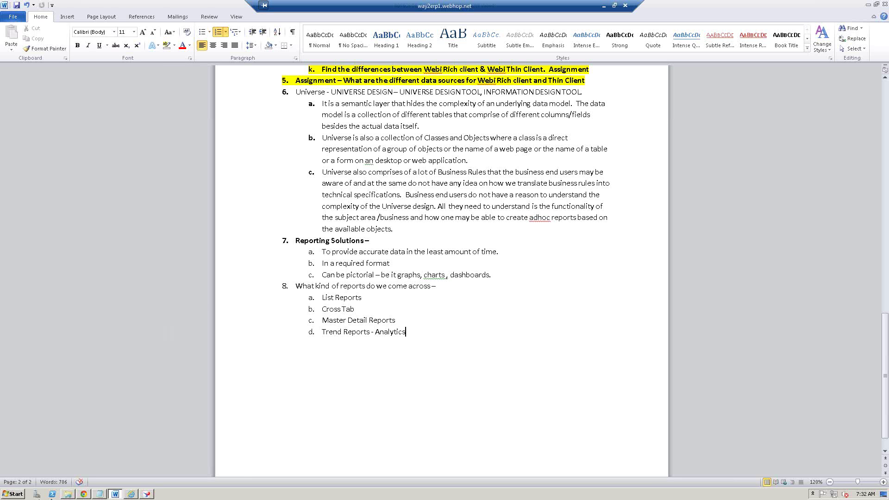
# - Switch to Web Intelligence Rich Client and rename the "Sales Revenue By Year" report to "Sales Revenue - list report"
pyautogui.click(148, 494)
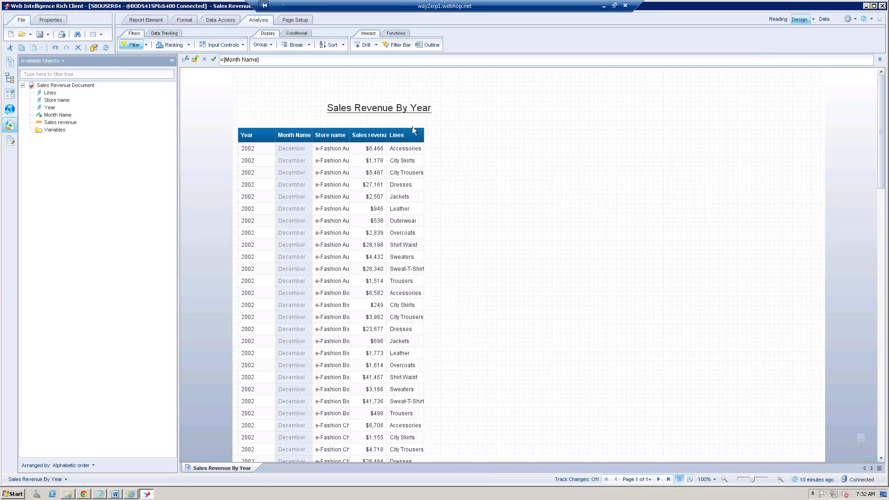
pyautogui.doubleClick(248, 468)
pyautogui.click(385, 432)
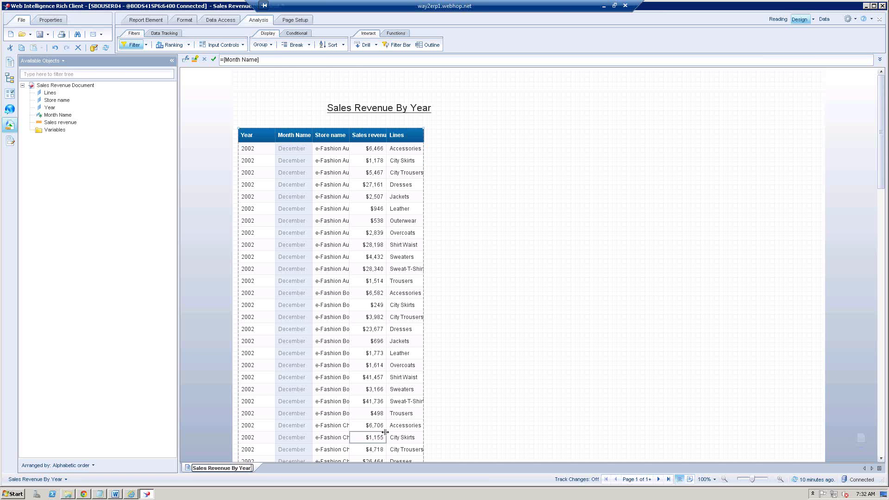
pyautogui.press('BackSpace')
pyautogui.press('BackSpace')
pyautogui.press('BackSpace')
pyautogui.press('BackSpace')
pyautogui.press('BackSpace')
pyautogui.press('BackSpace')
pyautogui.press('BackSpace')
pyautogui.press('BackSpace')
pyautogui.write('- list report')
pyautogui.click(532, 357)
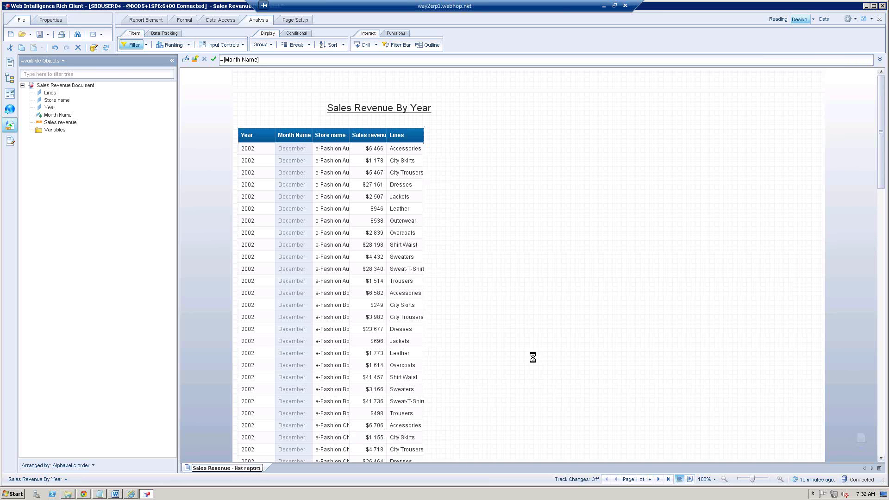
# - Save a copy of the document in the userDocs folder under the name "List Report"
pyautogui.click(48, 34)
pyautogui.click(74, 62)
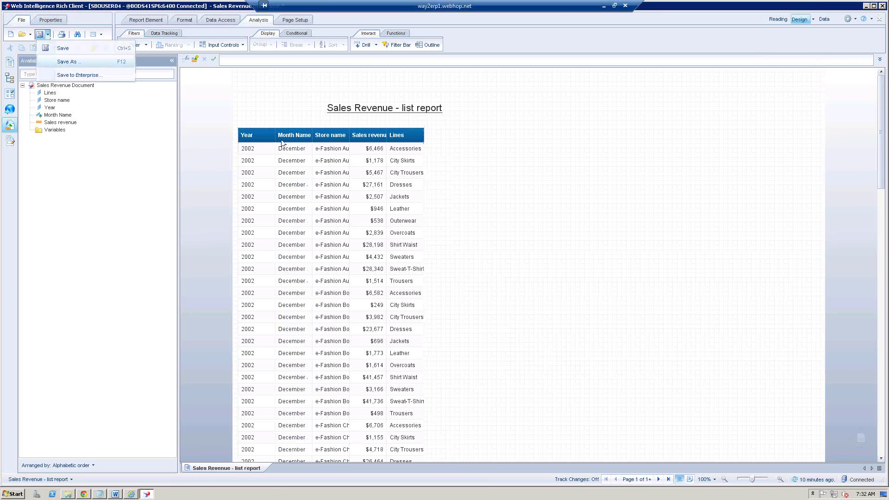
pyautogui.click(401, 325)
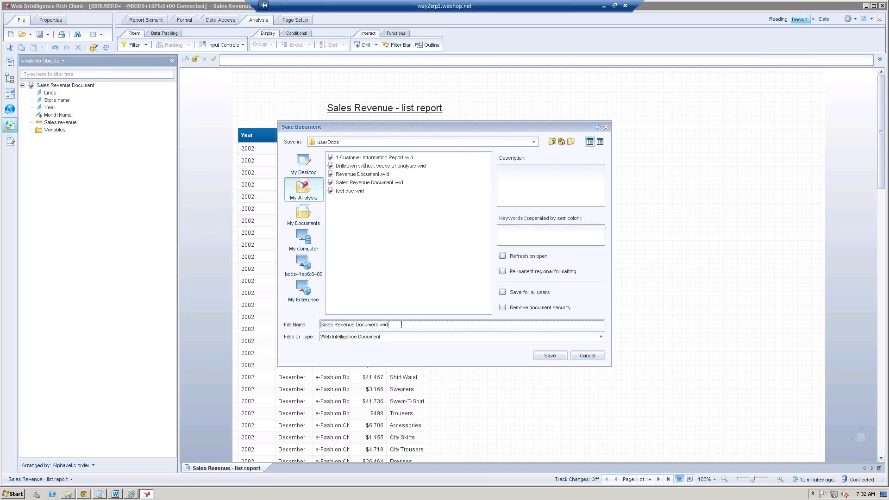
pyautogui.press('BackSpace')
pyautogui.press('BackSpace')
pyautogui.press('BackSpace')
pyautogui.press('BackSpace')
pyautogui.press('BackSpace')
pyautogui.press('BackSpace')
pyautogui.press('BackSpace')
pyautogui.press('BackSpace')
pyautogui.press('BackSpace')
pyautogui.press('BackSpace')
pyautogui.press('BackSpace')
pyautogui.press('BackSpace')
pyautogui.press('BackSpace')
pyautogui.press('BackSpace')
pyautogui.press('BackSpace')
pyautogui.press('BackSpace')
pyautogui.press('BackSpace')
pyautogui.press('BackSpace')
pyautogui.press('BackSpace')
pyautogui.press('BackSpace')
pyautogui.write('List_Rep')
pyautogui.press('Return')
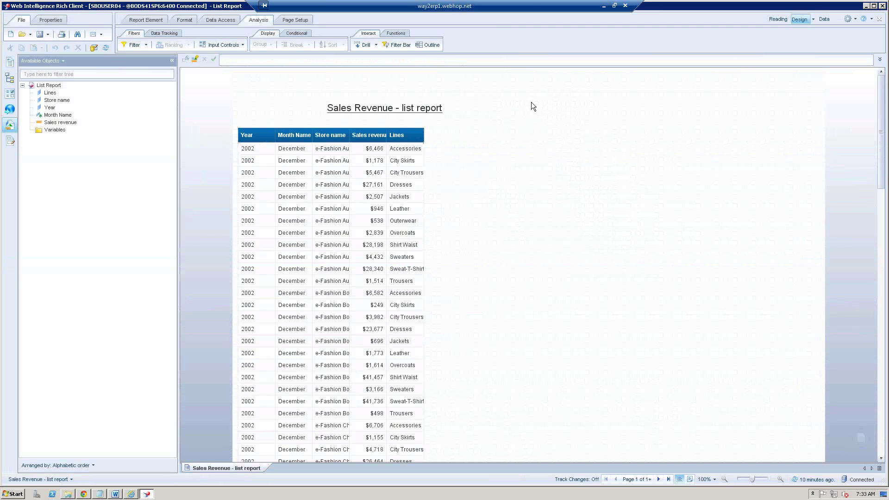
pyautogui.click(408, 150)
pyautogui.click(9, 35)
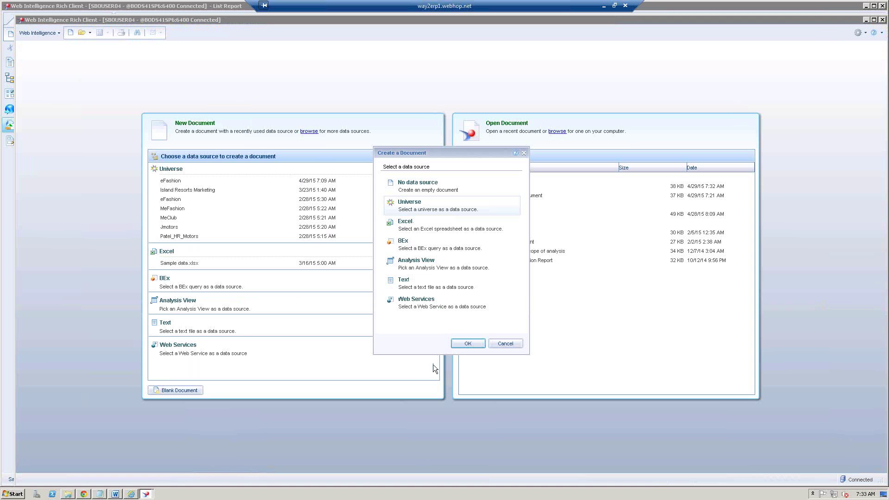
pyautogui.click(466, 344)
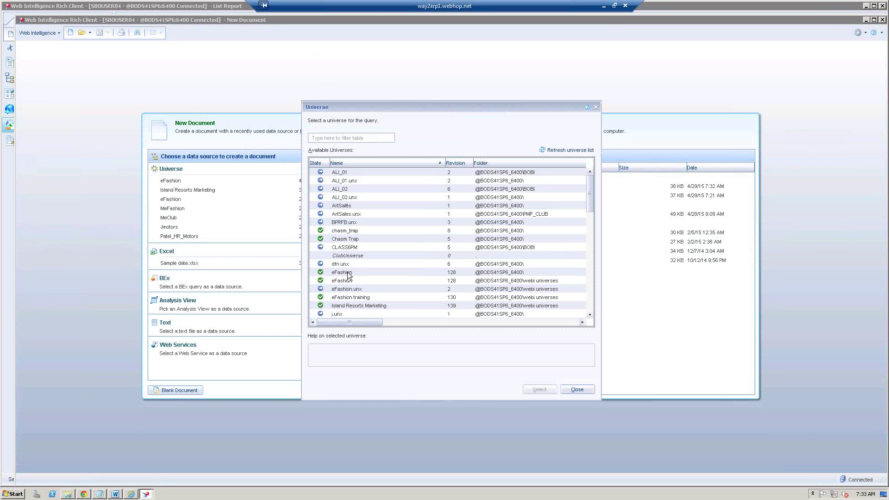
pyautogui.doubleClick(348, 269)
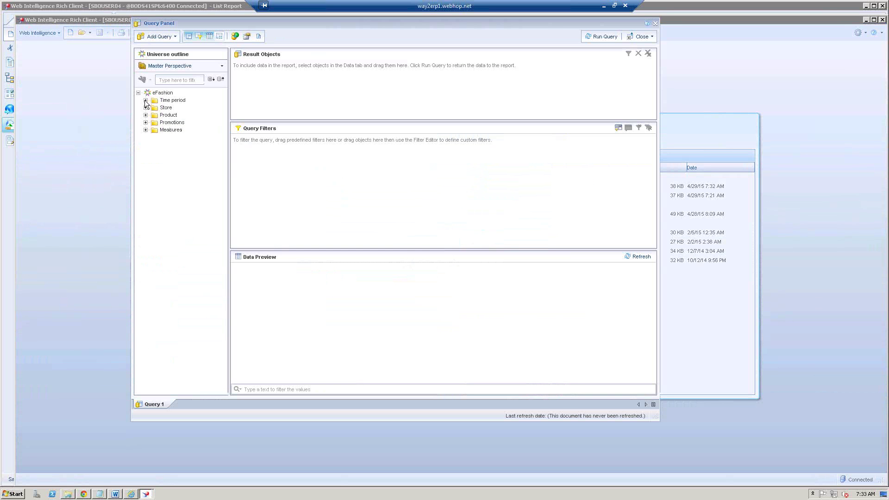
# - Add Year, Store name and Sales revenue as the query's result objects and run the query
pyautogui.click(145, 100)
pyautogui.click(173, 108)
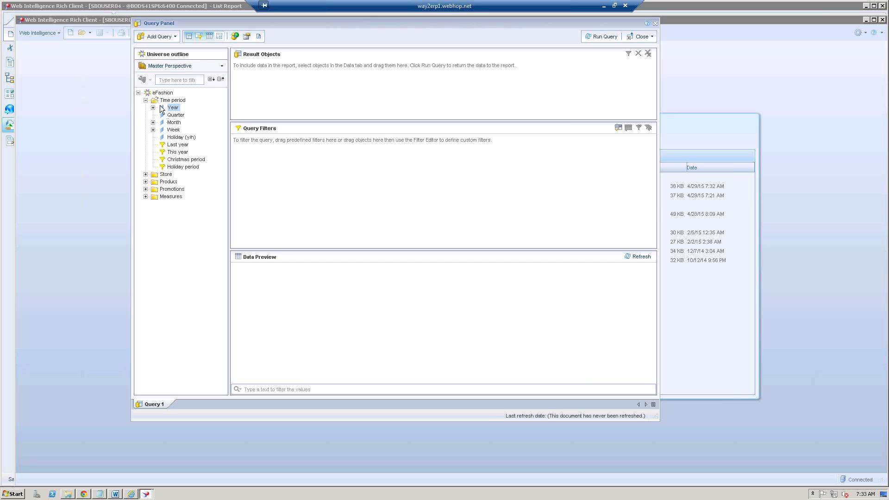
pyautogui.doubleClick(161, 106)
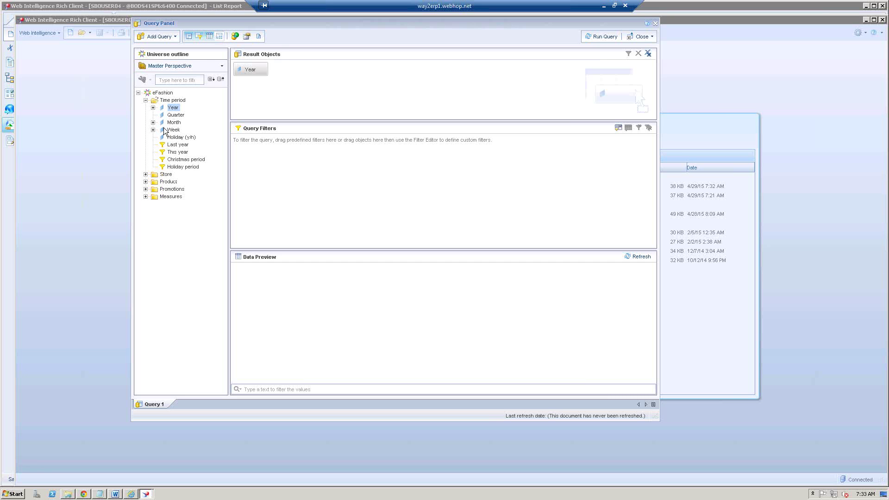
pyautogui.click(145, 174)
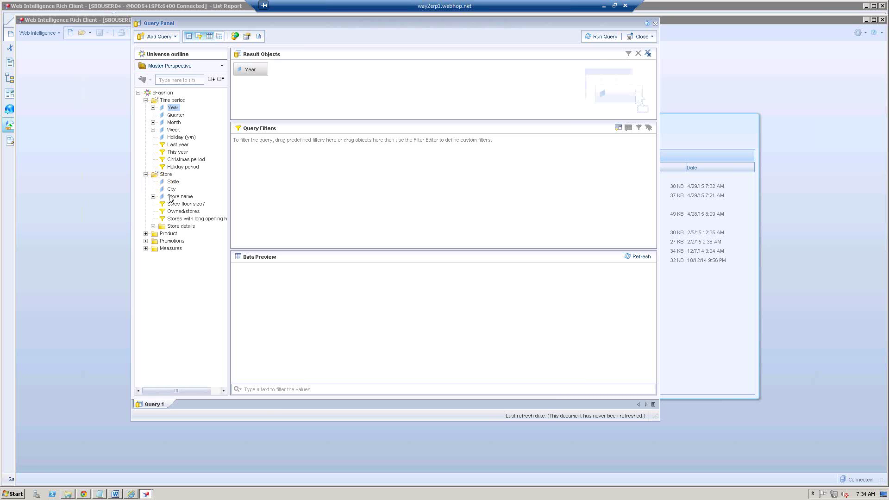
pyautogui.doubleClick(162, 197)
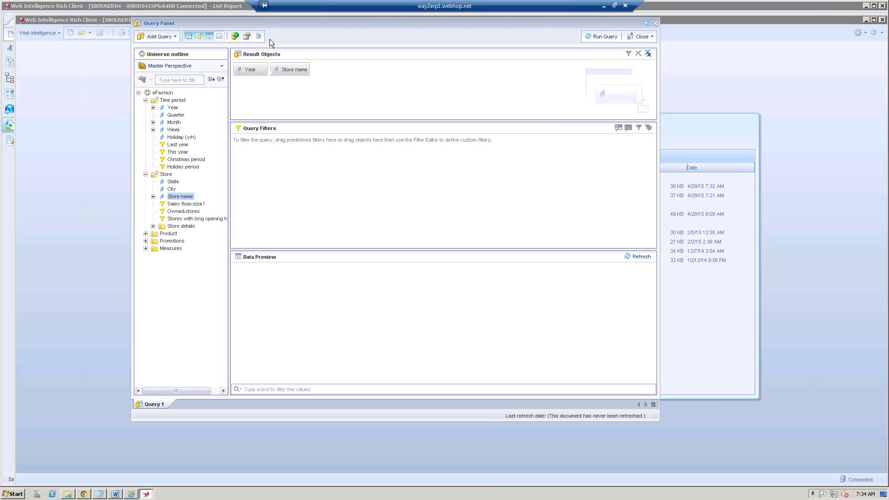
pyautogui.click(145, 248)
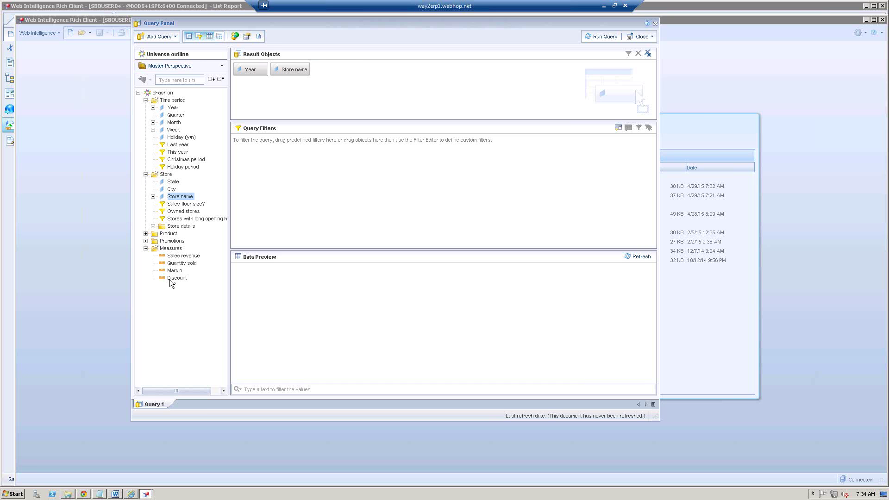
pyautogui.click(163, 256)
pyautogui.doubleClick(163, 256)
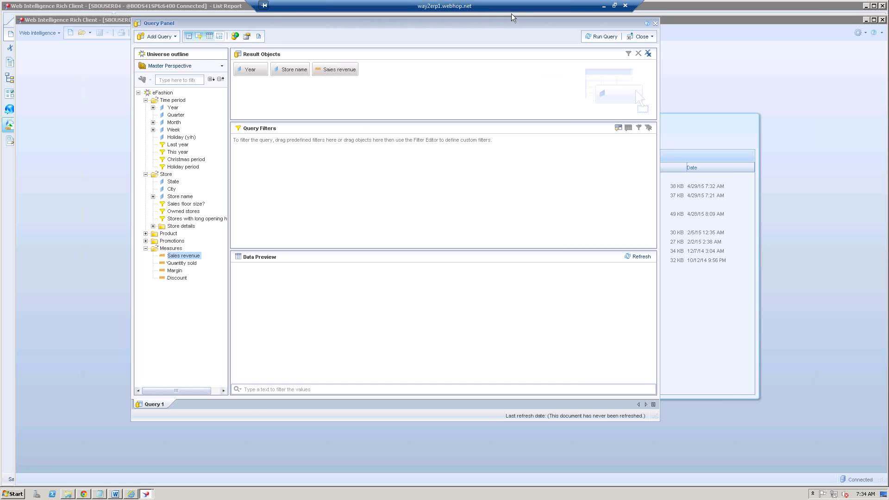
pyautogui.click(605, 37)
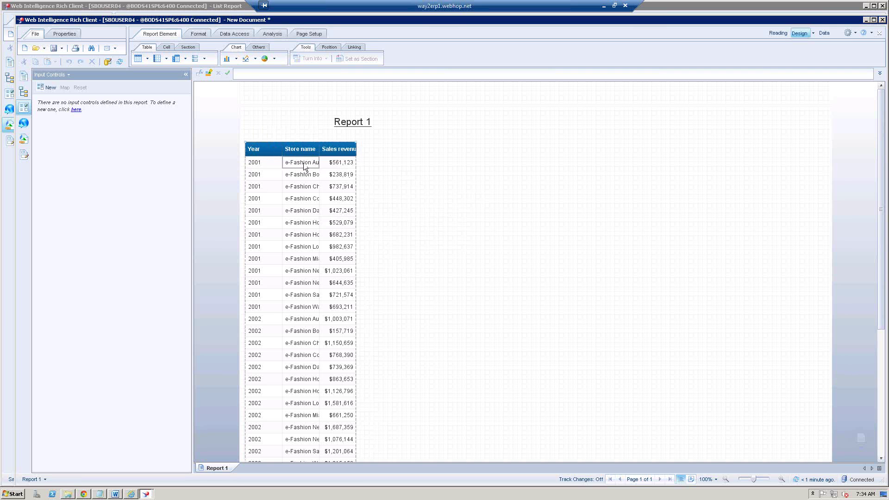
# - Try moving the Year column after the Sales revenue column in the report table, and undo the move
pyautogui.click(266, 163)
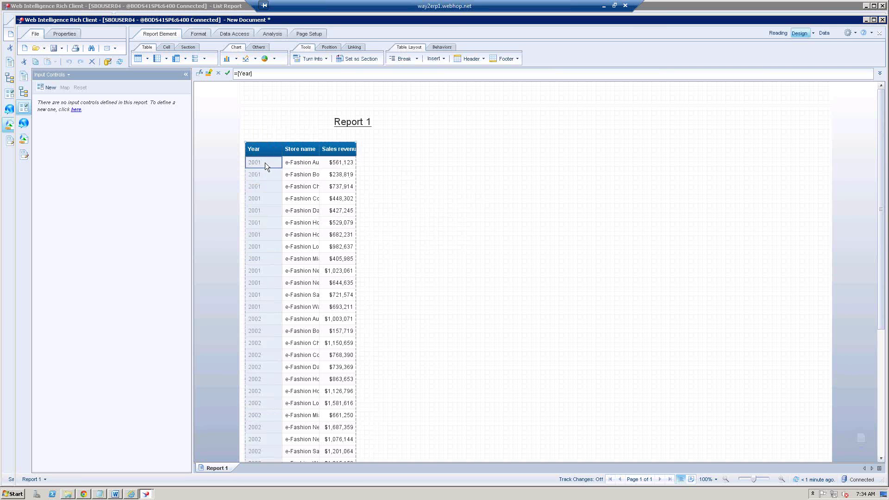
pyautogui.moveTo(268, 163); pyautogui.dragTo(352, 142)
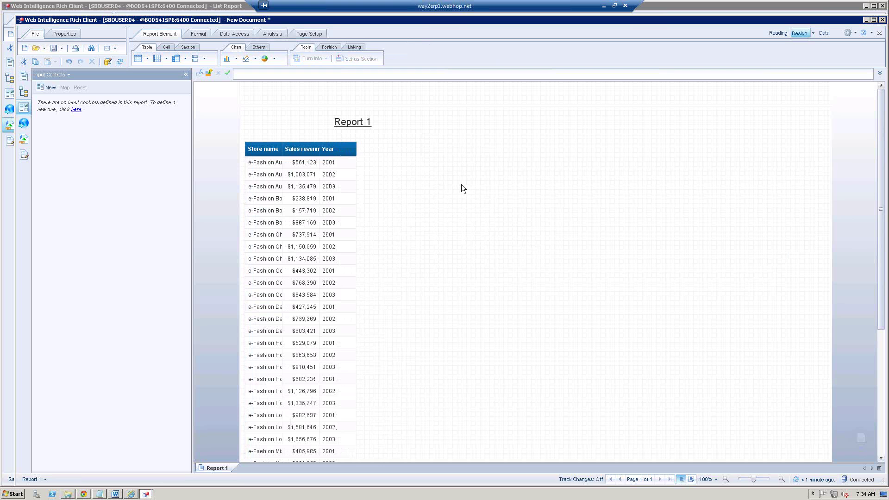
pyautogui.hotkey('ctrl', 'z')
# - Turn the Year, Store name and Sales revenue table into a cross table with the years across the columns
pyautogui.click(274, 158)
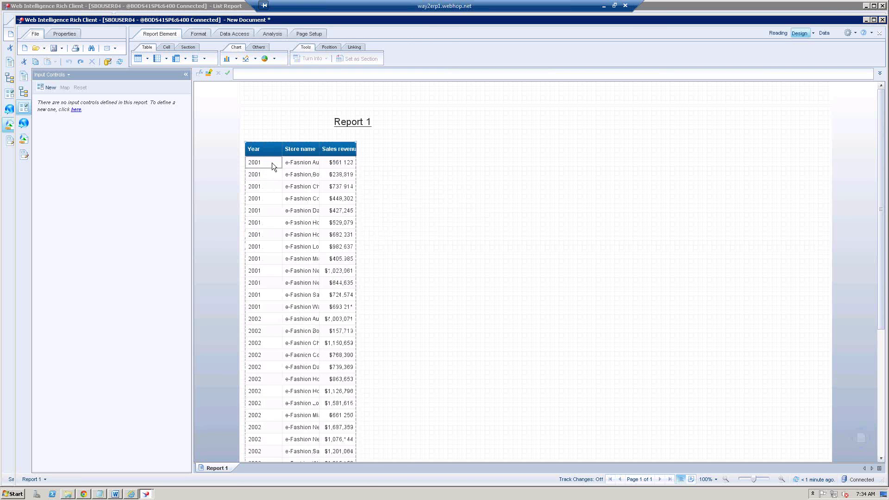
pyautogui.rightClick(271, 163)
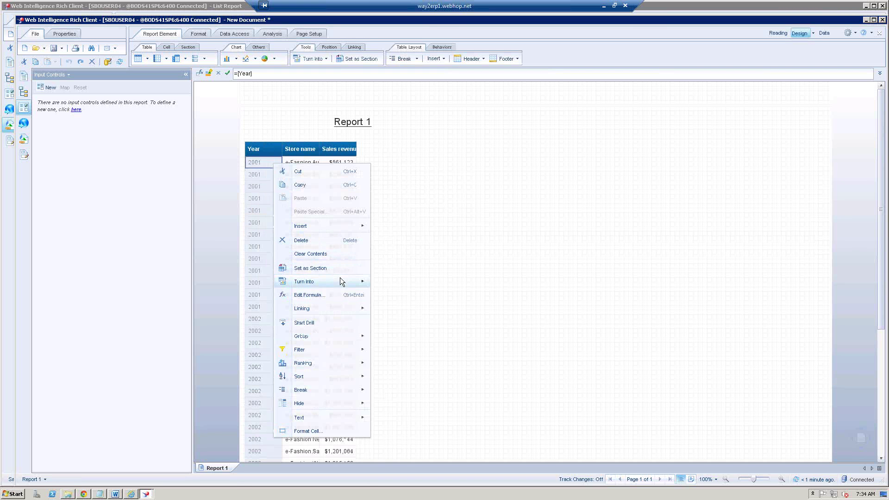
pyautogui.moveTo(341, 281)
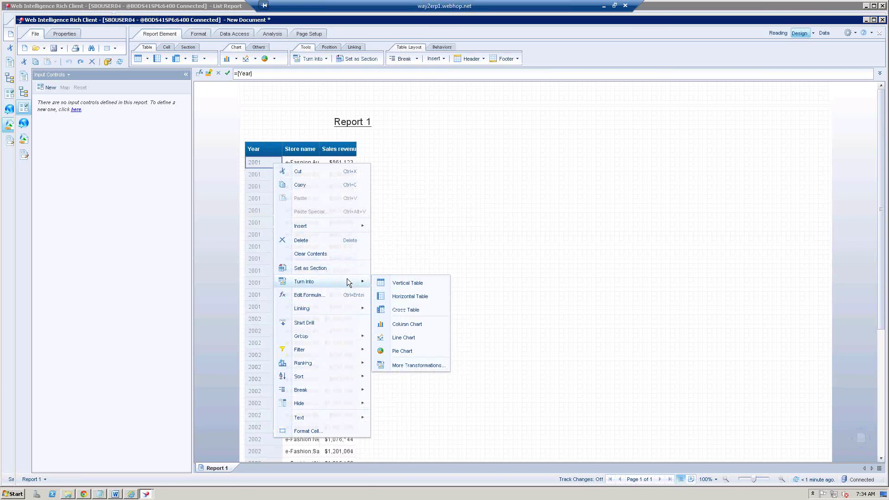
pyautogui.click(416, 311)
pyautogui.click(480, 119)
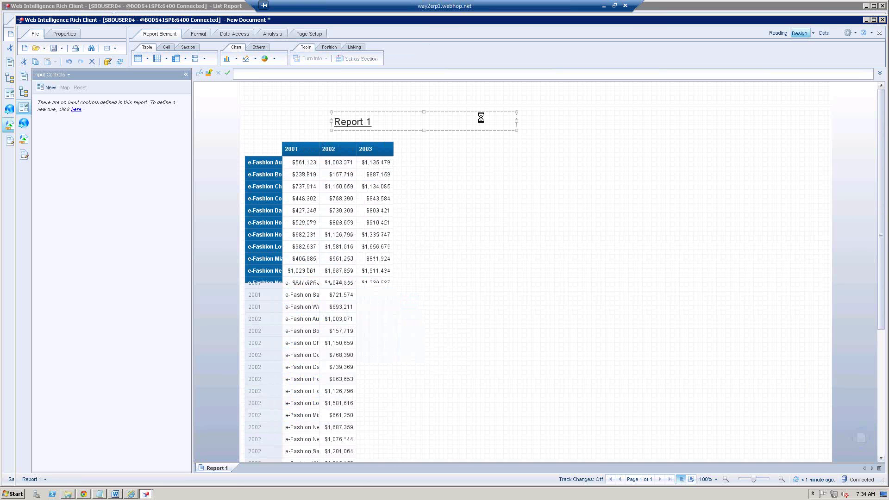
pyautogui.click(430, 179)
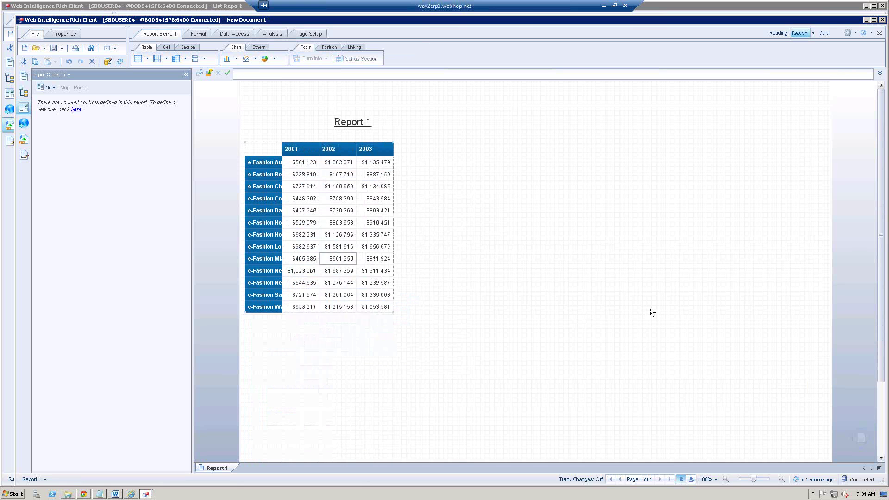
# - Widen the cross table's store name column enough to fit the full store names
pyautogui.click(291, 161)
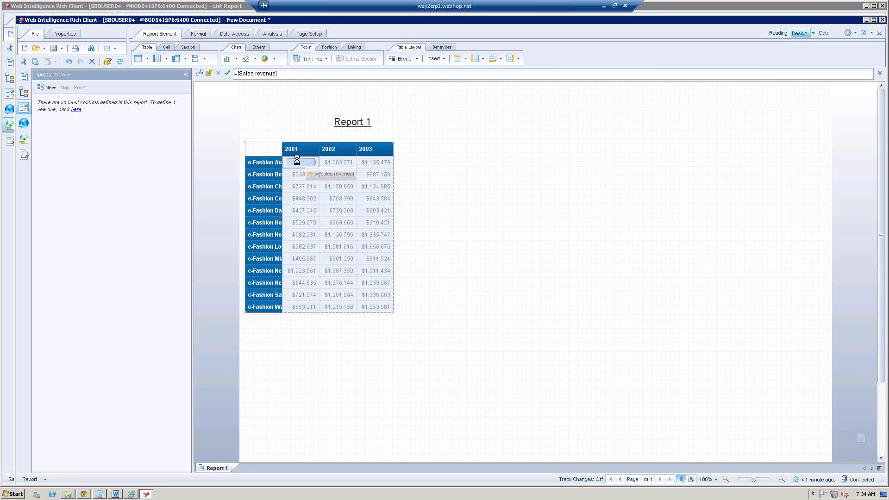
pyautogui.click(487, 188)
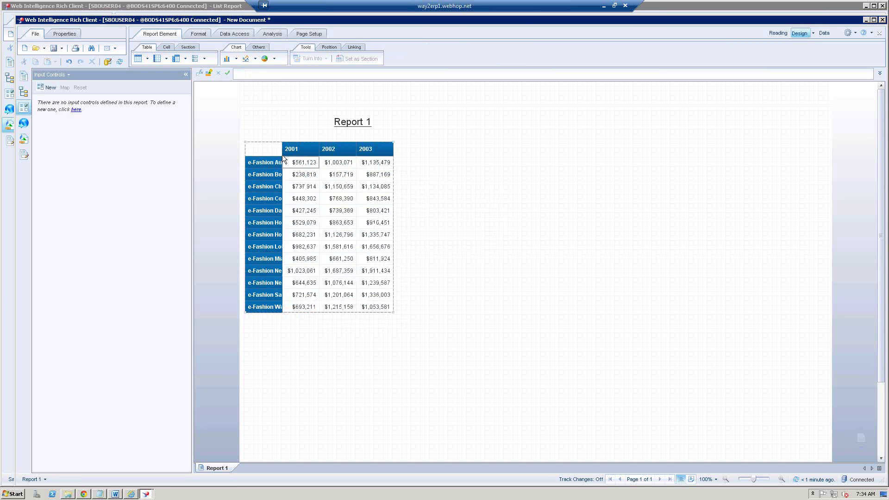
pyautogui.click(280, 162)
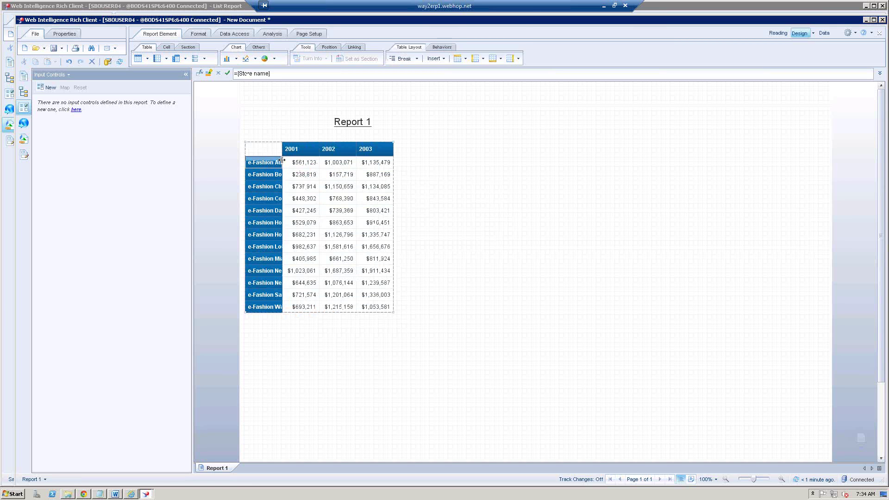
pyautogui.moveTo(328, 162); pyautogui.dragTo(328, 163)
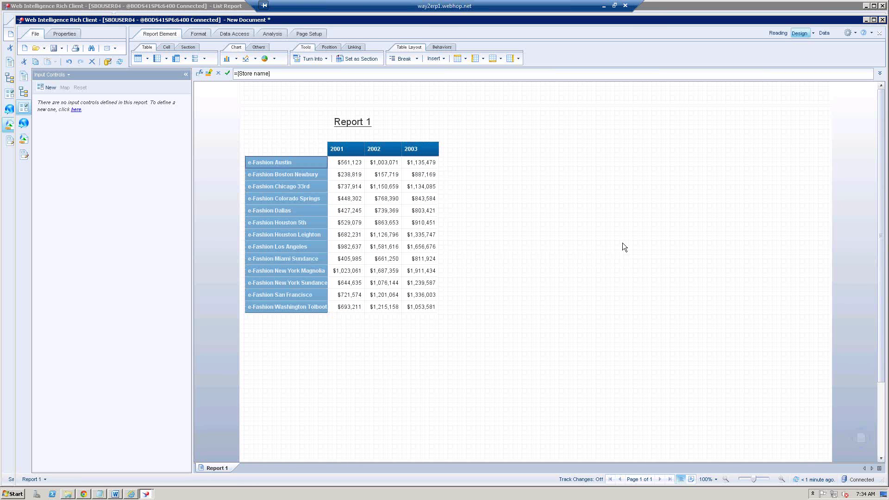
pyautogui.click(546, 244)
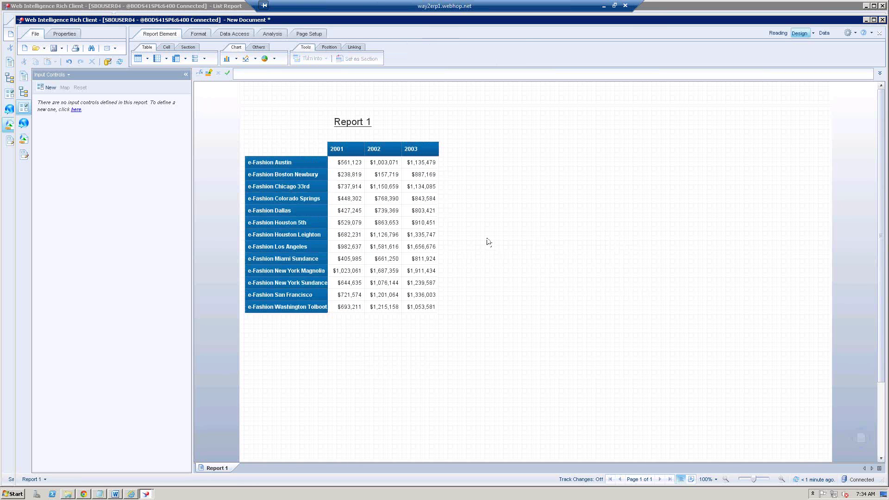
# - Undo the store name column widening and the conversion to a cross table
pyautogui.hotkey('ctrl', 'z')
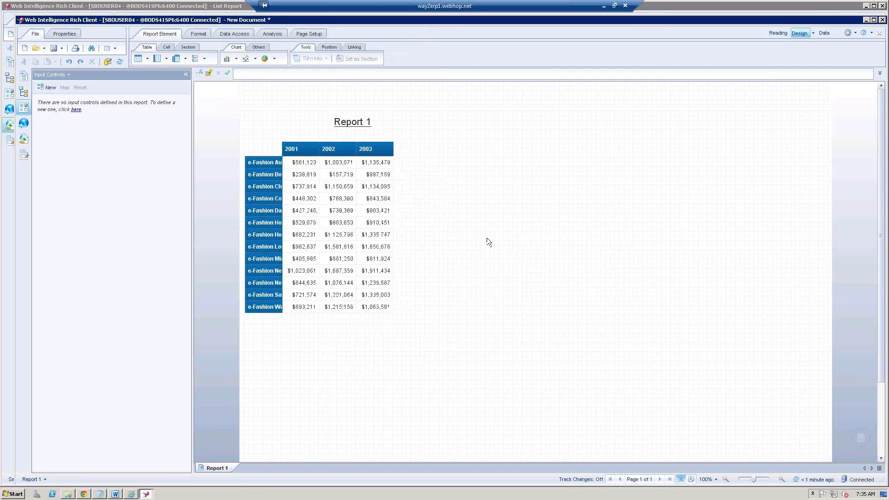
pyautogui.hotkey('ctrl', 'z')
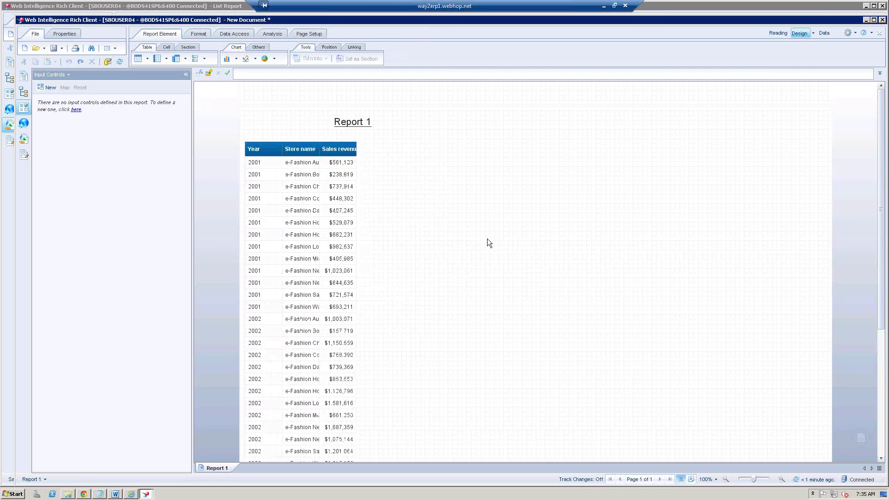
# - Move the Year, Store name and Sales revenue table to the right, place a copy beside it and widen the gap between them
pyautogui.click(356, 144)
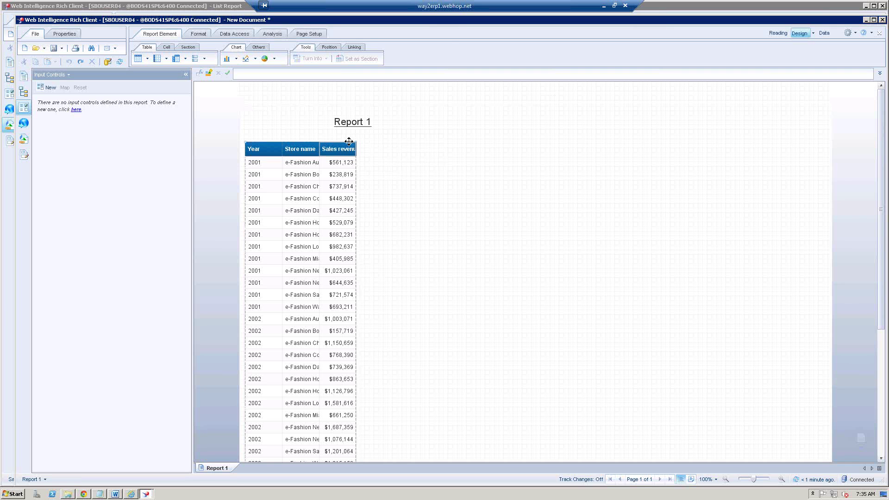
pyautogui.click(348, 141)
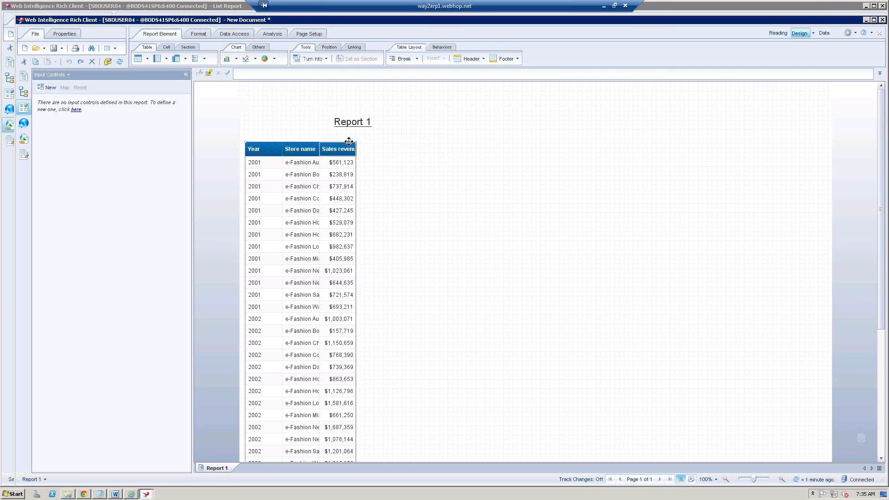
pyautogui.moveTo(348, 141); pyautogui.dragTo(540, 143)
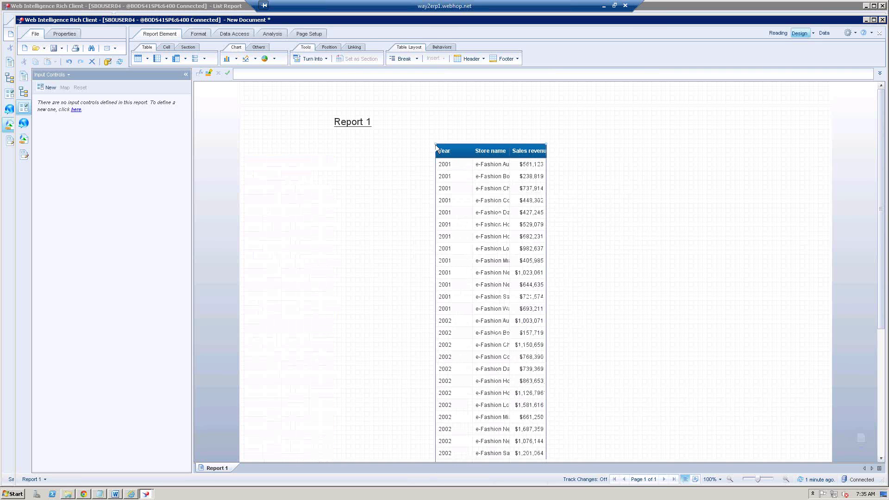
pyautogui.moveTo(436, 147); pyautogui.dragTo(287, 146)
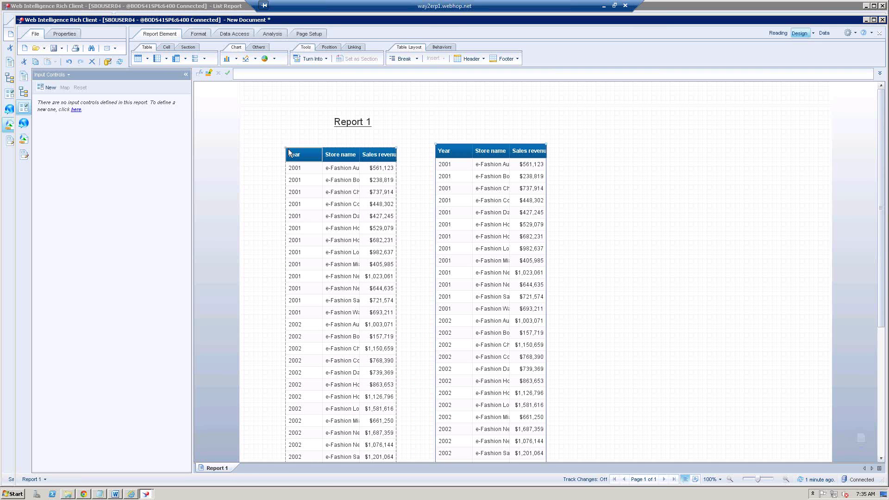
pyautogui.click(684, 225)
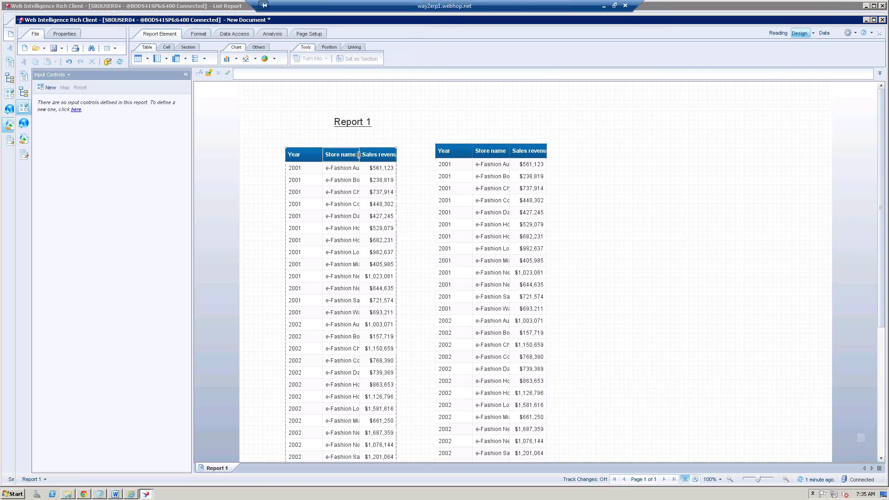
pyautogui.click(438, 144)
pyautogui.moveTo(479, 146); pyautogui.dragTo(360, 154)
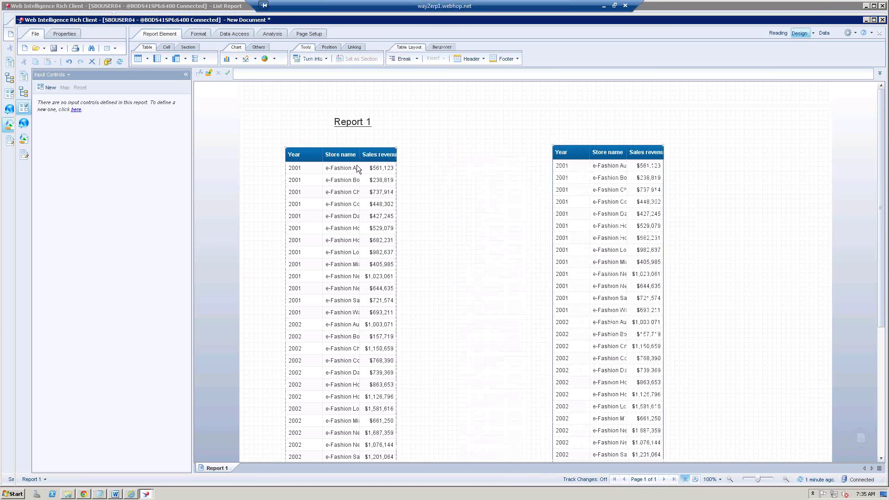
# - Widen the Store name column of the copied table, the one under the report title, until the full store names fit
pyautogui.click(357, 165)
pyautogui.click(371, 169)
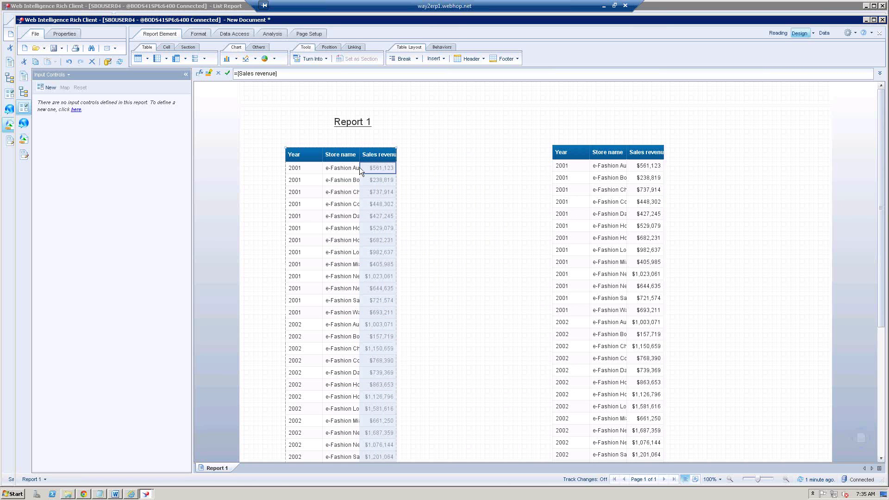
pyautogui.click(429, 189)
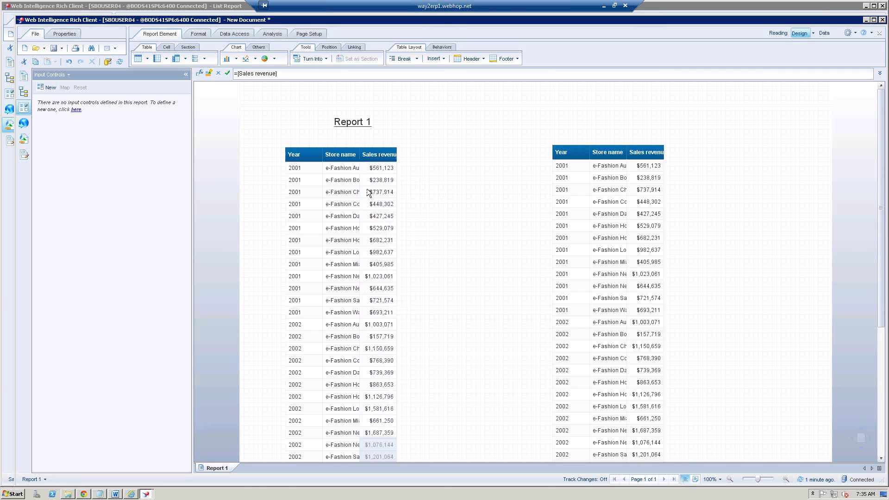
pyautogui.click(354, 166)
pyautogui.moveTo(359, 167); pyautogui.dragTo(428, 166)
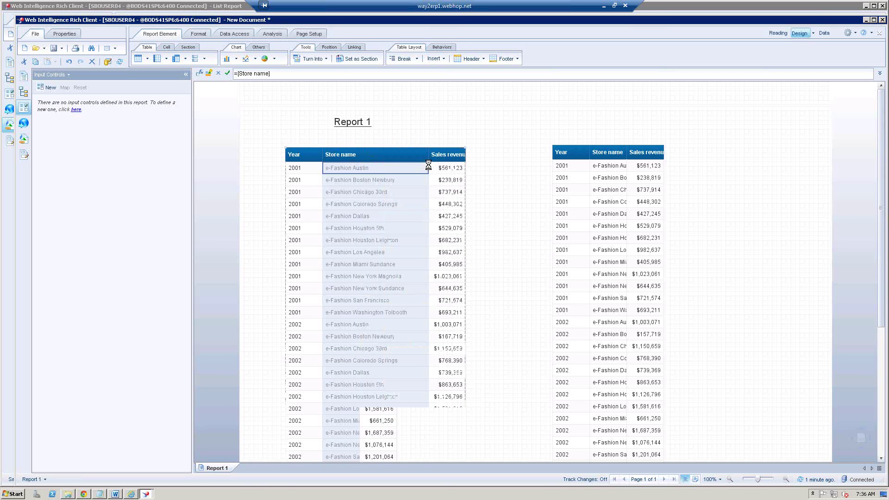
pyautogui.click(505, 227)
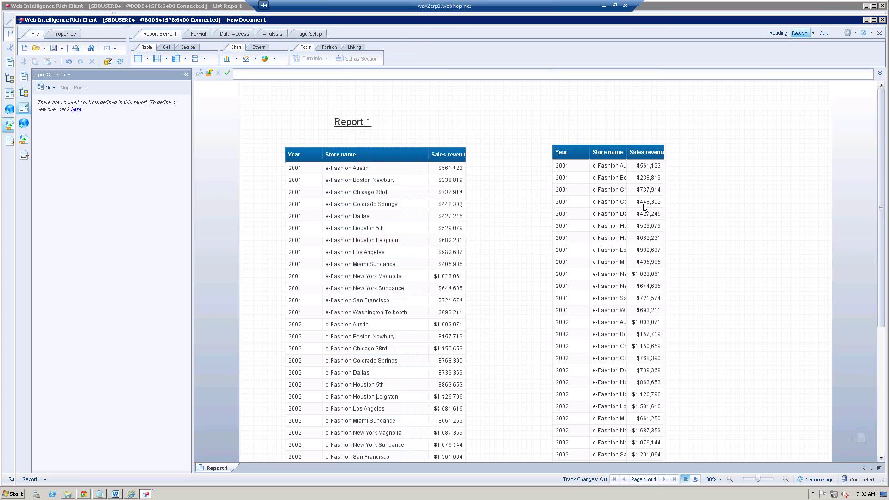
# - Widen the Store name column of the original table on the right side of the report so most store names fit
pyautogui.click(621, 167)
pyautogui.moveTo(626, 166); pyautogui.dragTo(669, 171)
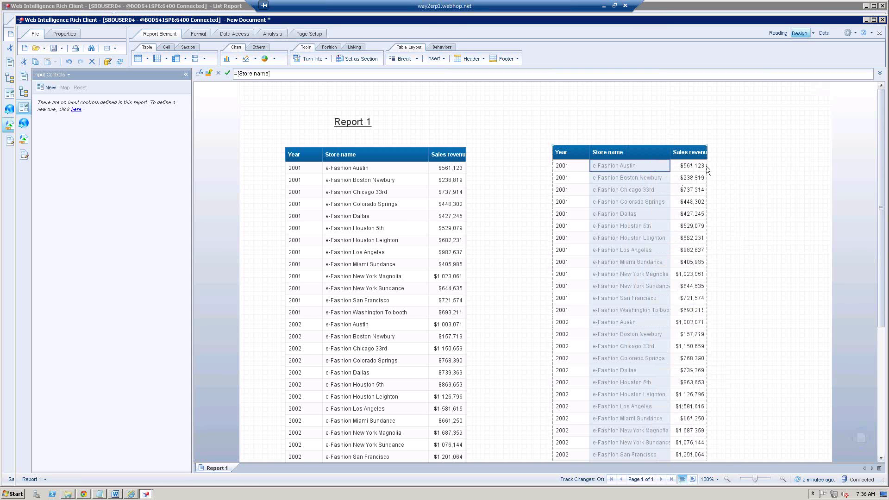
pyautogui.click(771, 211)
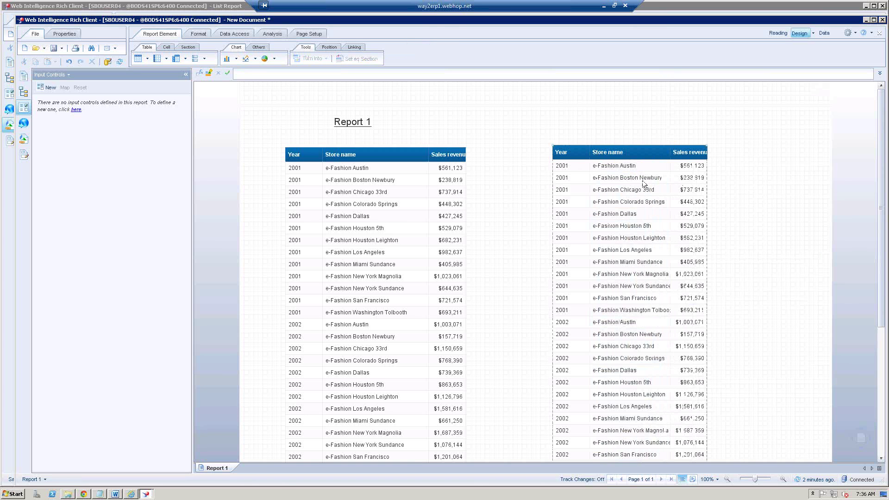
# - Turn the right-hand table into a cross table with store names down the rows and years across the columns
pyautogui.rightClick(582, 182)
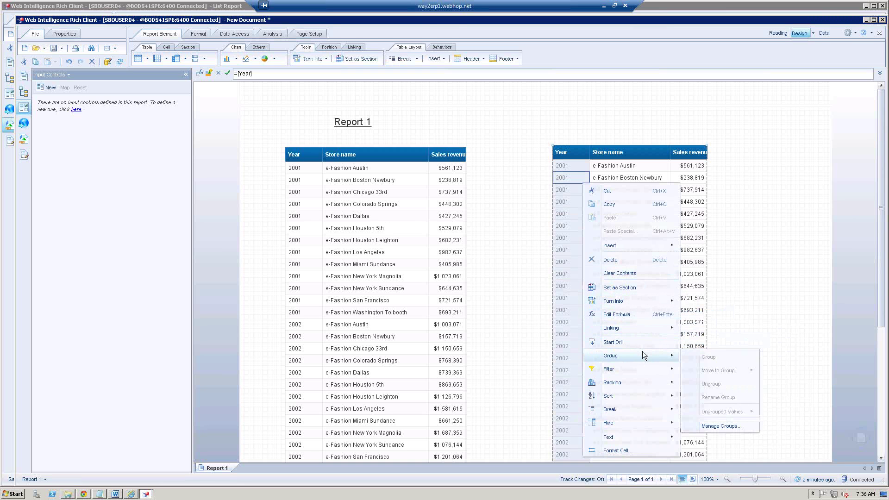
pyautogui.moveTo(673, 306)
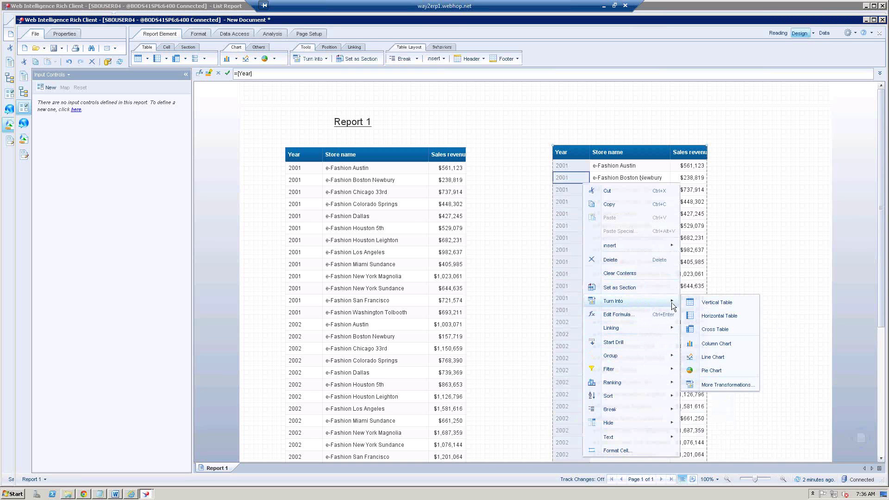
pyautogui.click(723, 328)
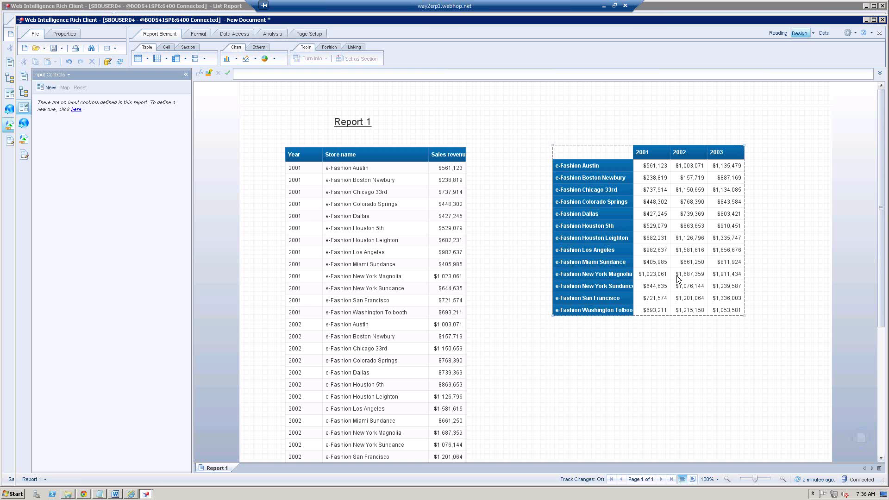
# - Compare the list table with the cross table, examining how each store's sales revenue is laid out by year
pyautogui.click(408, 267)
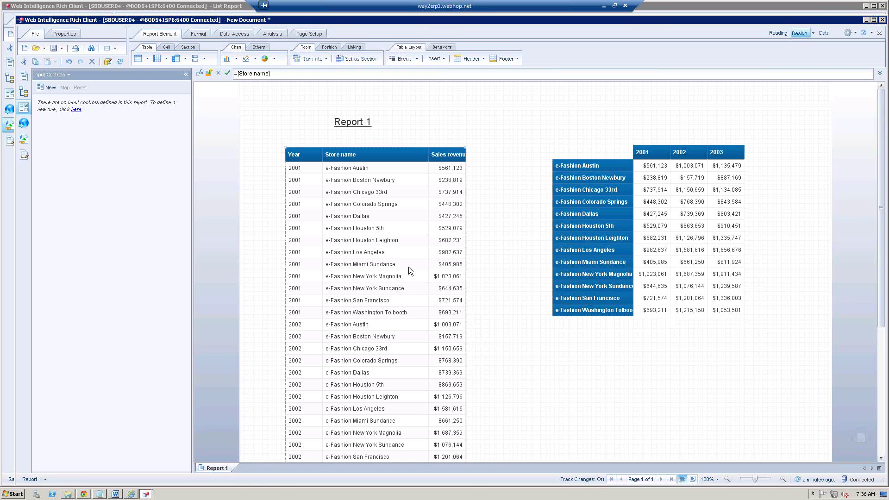
pyautogui.click(703, 253)
pyautogui.click(677, 387)
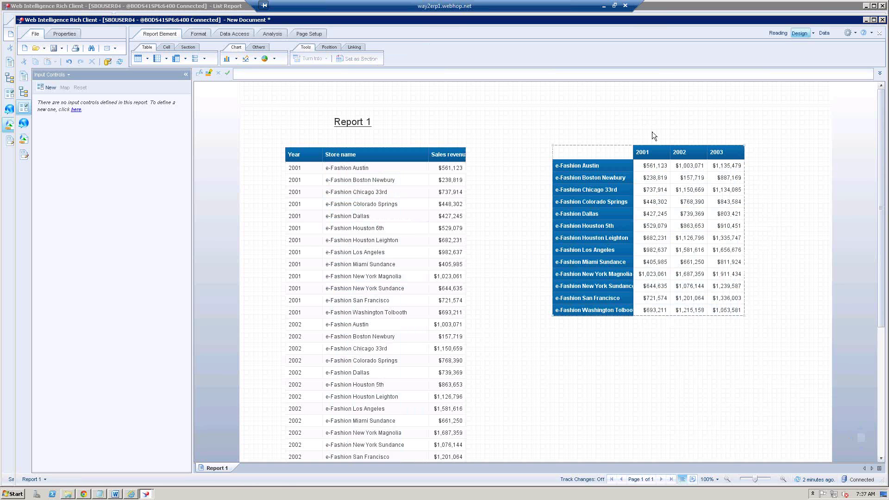
pyautogui.click(649, 166)
pyautogui.click(709, 362)
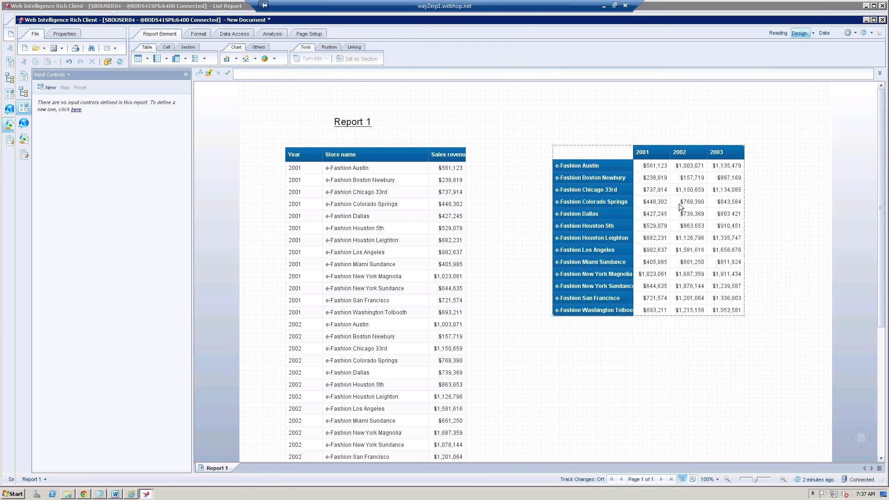
pyautogui.click(662, 170)
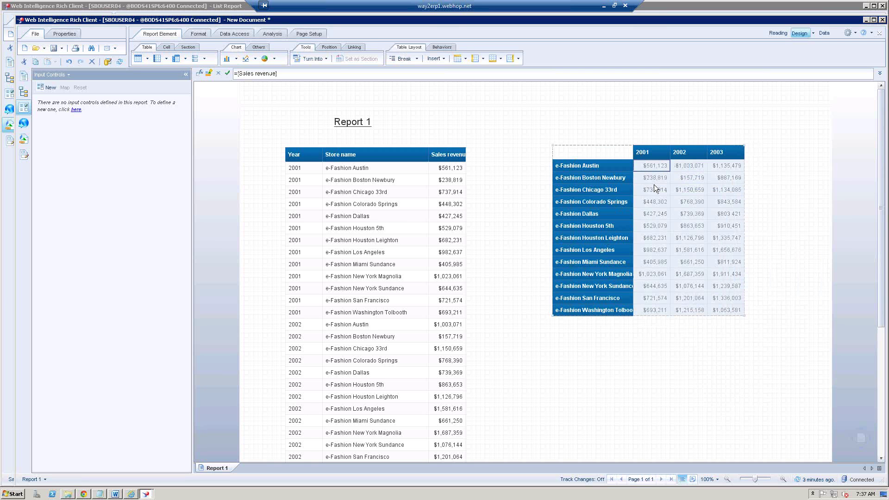
pyautogui.click(685, 167)
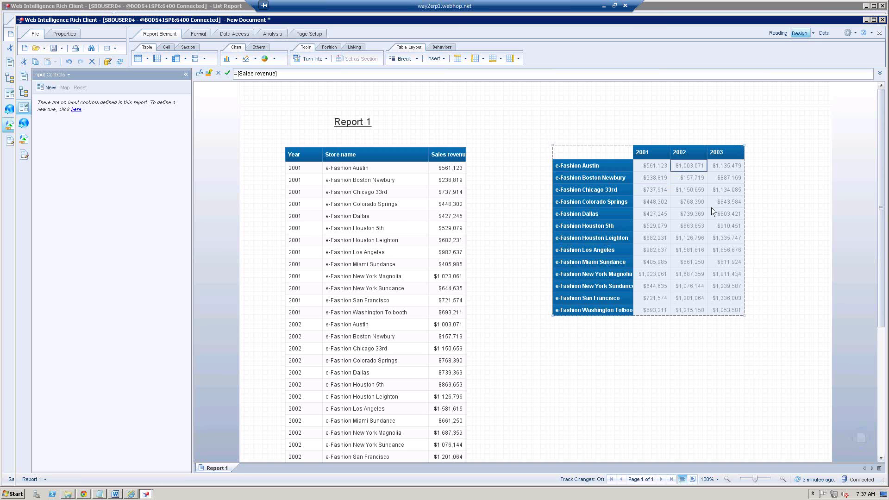
pyautogui.click(771, 373)
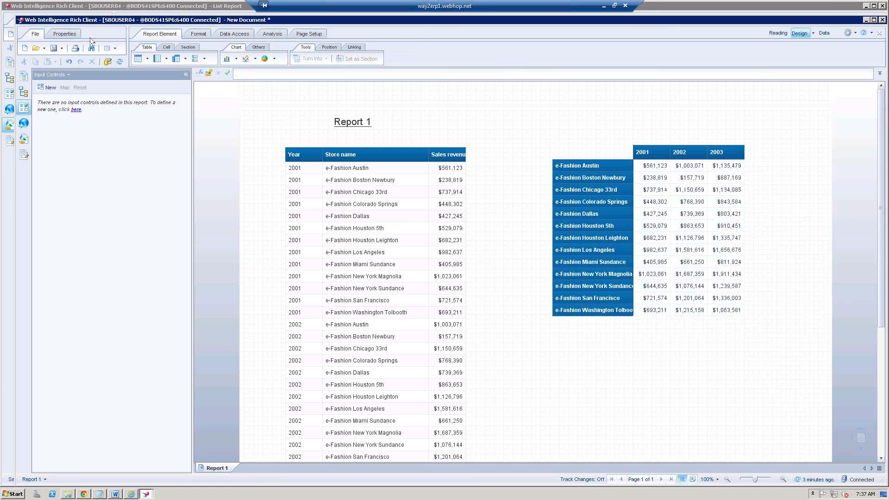
# - Save the document in userDocs as a Web Intelligence document named "List Report and Cross Tab"
pyautogui.click(53, 50)
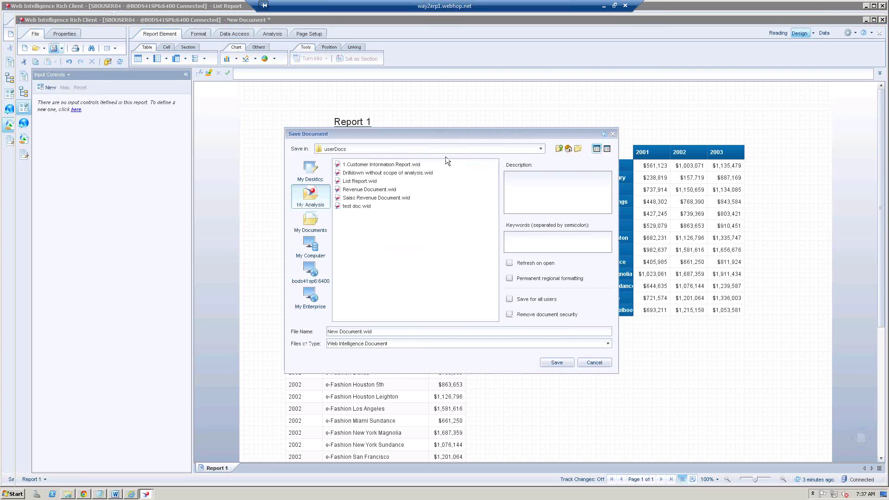
pyautogui.write('List Re')
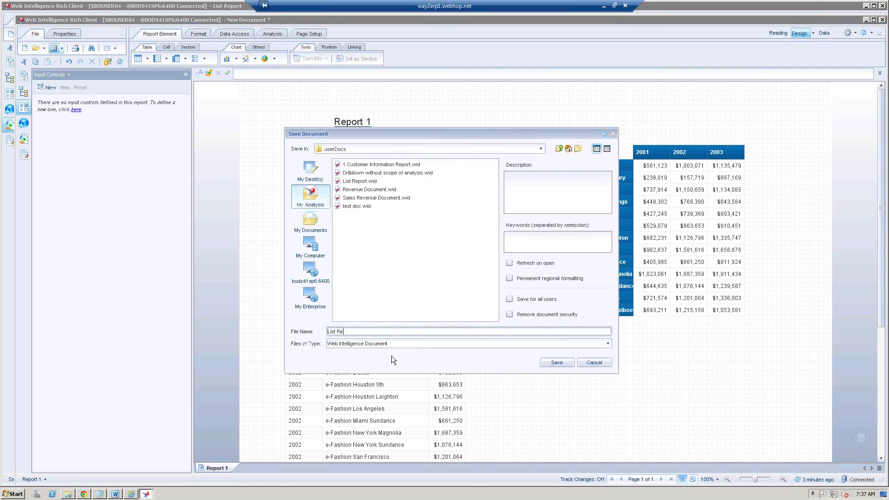
pyautogui.write('port:and Cross Tab')
pyautogui.press('Return')
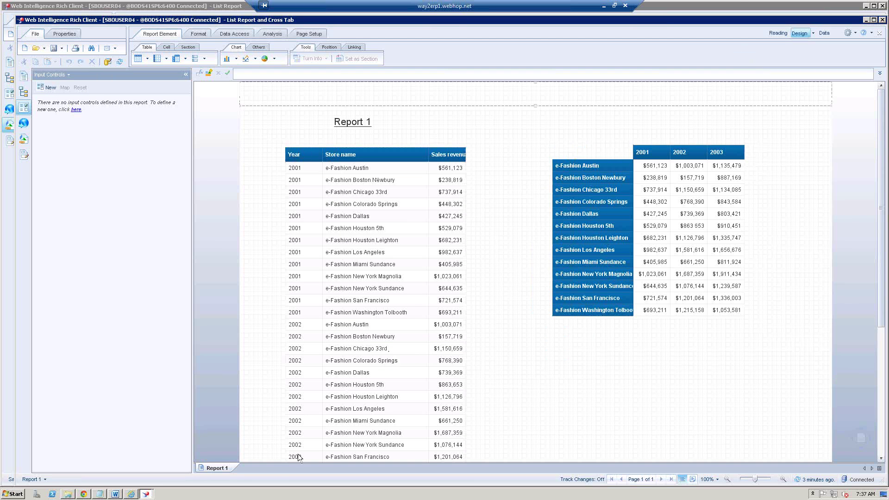
# - Duplicate Report 1 and rename the duplicate as "Master Detail"
pyautogui.rightClick(219, 468)
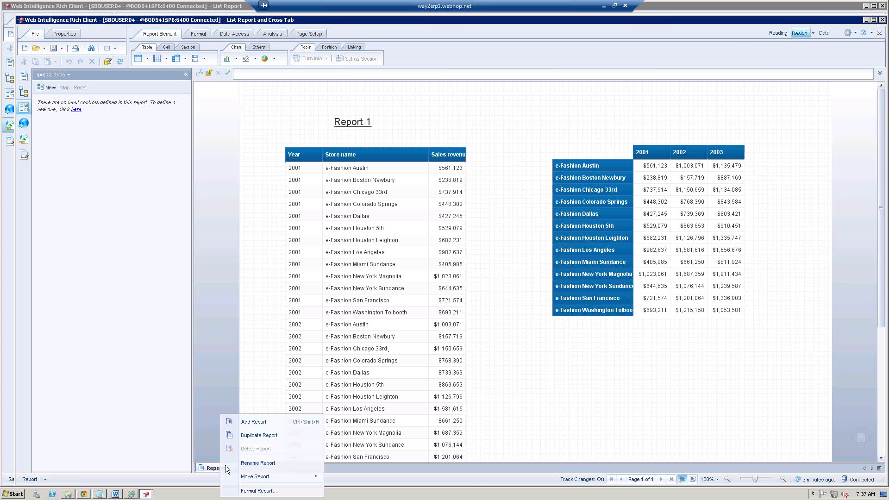
pyautogui.click(279, 438)
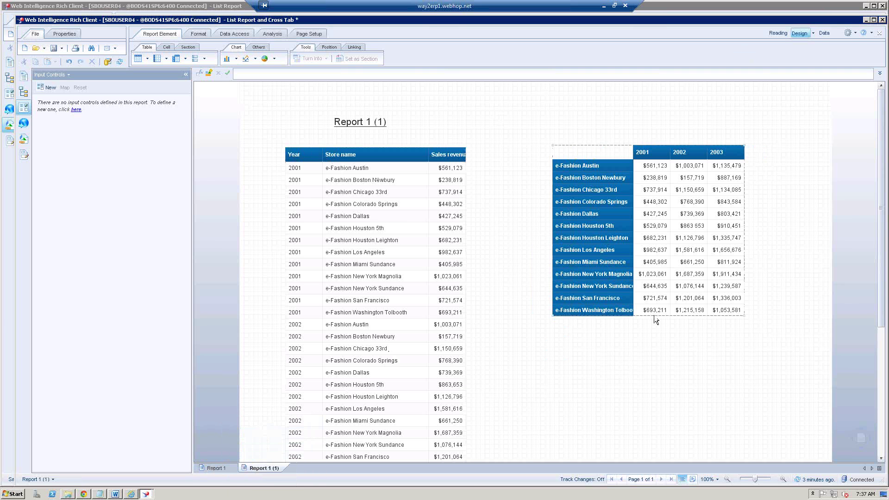
pyautogui.doubleClick(263, 468)
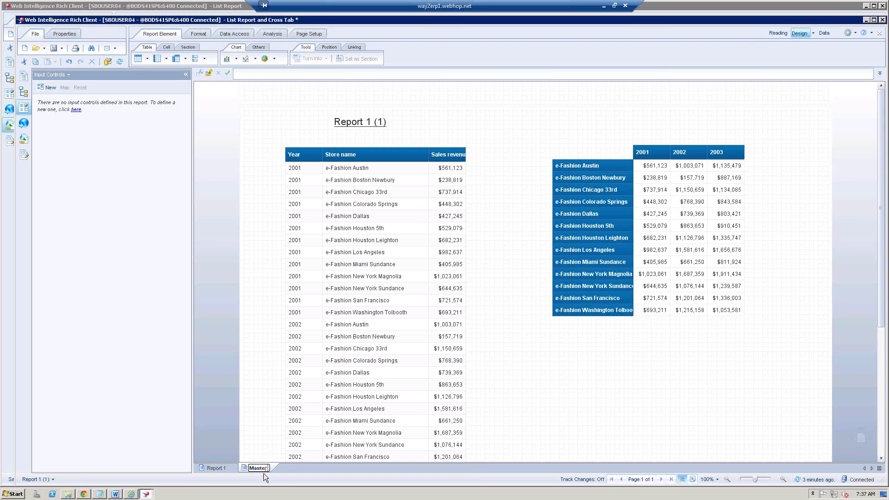
pyautogui.write('Master Detail')
pyautogui.press('Return')
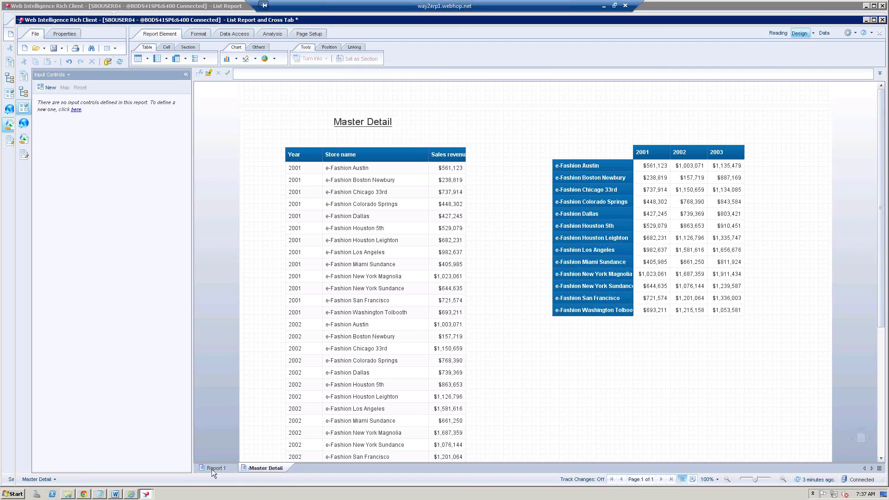
# - Rename the original Report 1 as "List Report - Crosstab"
pyautogui.click(214, 467)
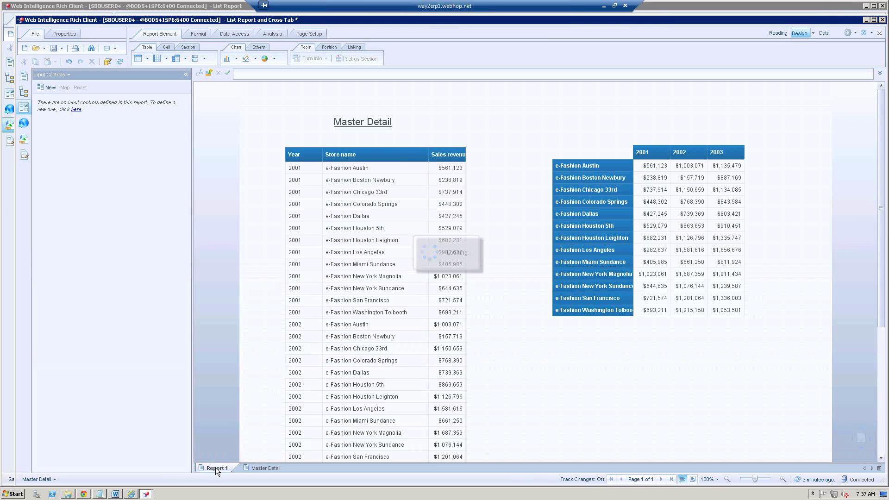
pyautogui.doubleClick(209, 468)
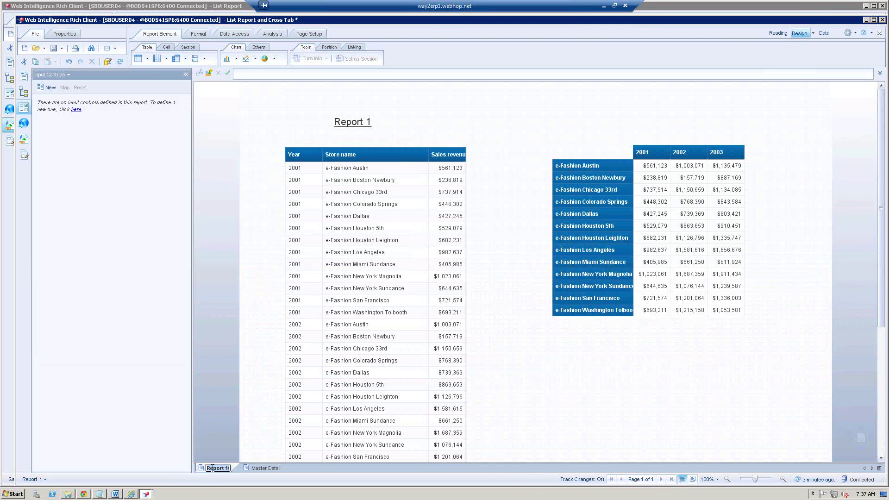
pyautogui.write('List Report - Crosstab')
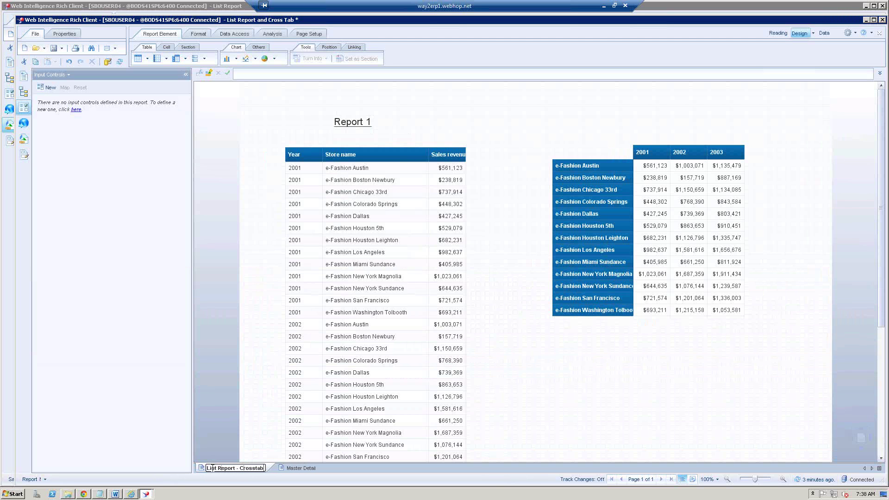
pyautogui.press('Return')
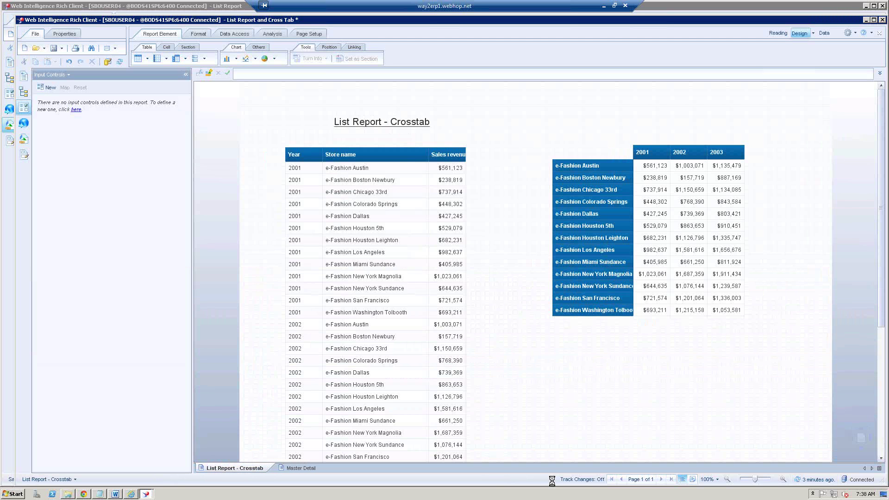
pyautogui.click(445, 122)
pyautogui.click(396, 153)
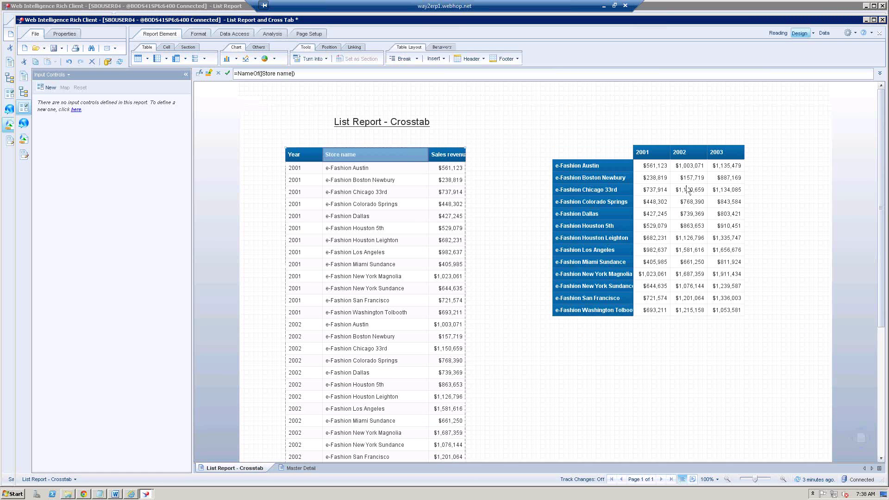
pyautogui.click(701, 157)
# - Delete the cross table of store revenue by year from the Master Detail report
pyautogui.click(300, 468)
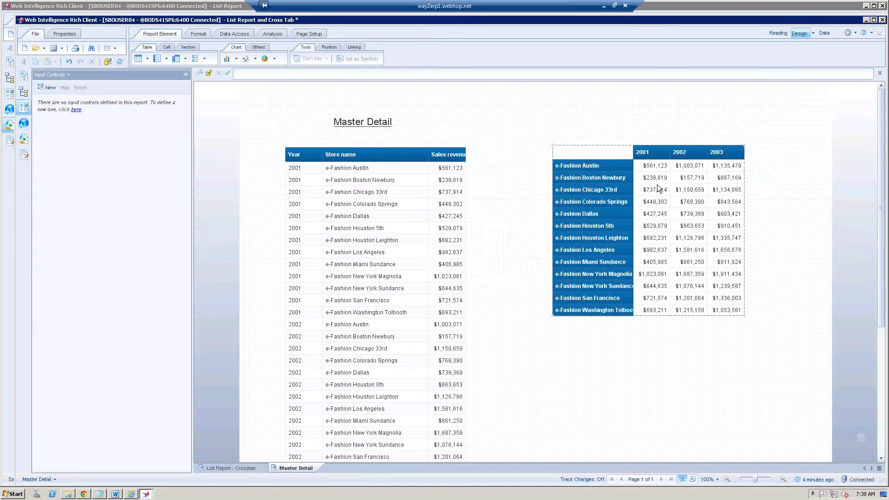
pyautogui.click(657, 186)
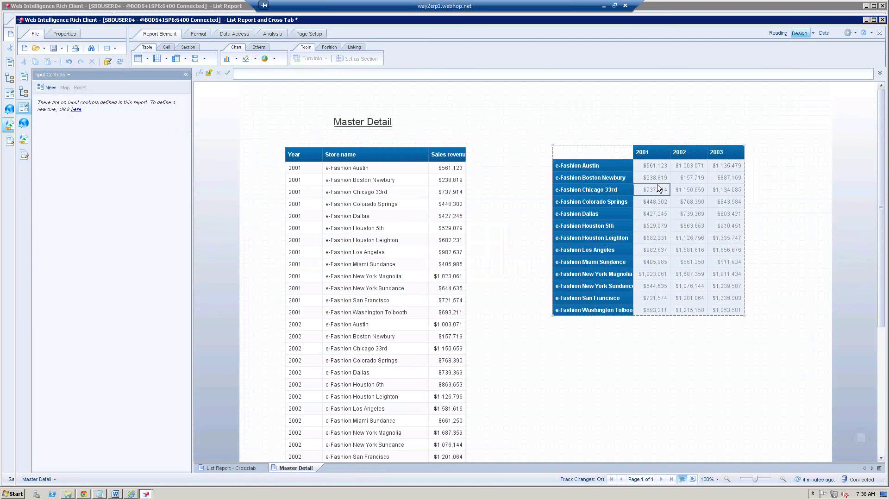
pyautogui.rightClick(627, 146)
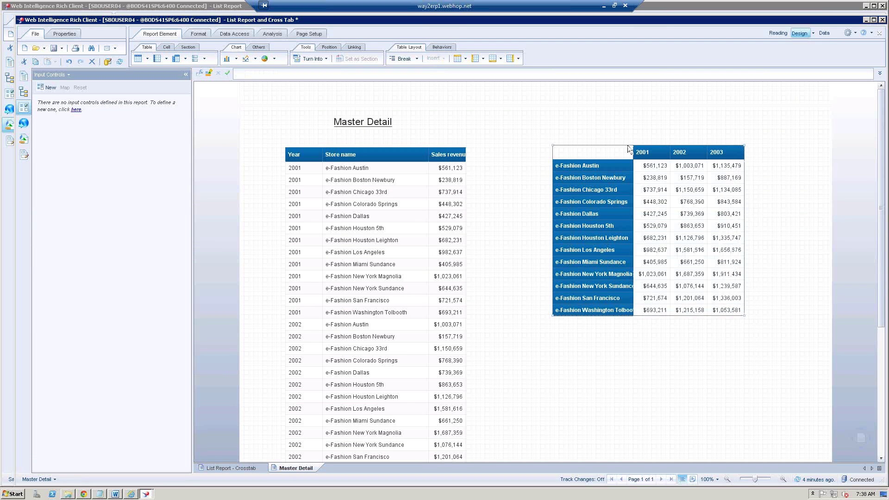
pyautogui.click(658, 209)
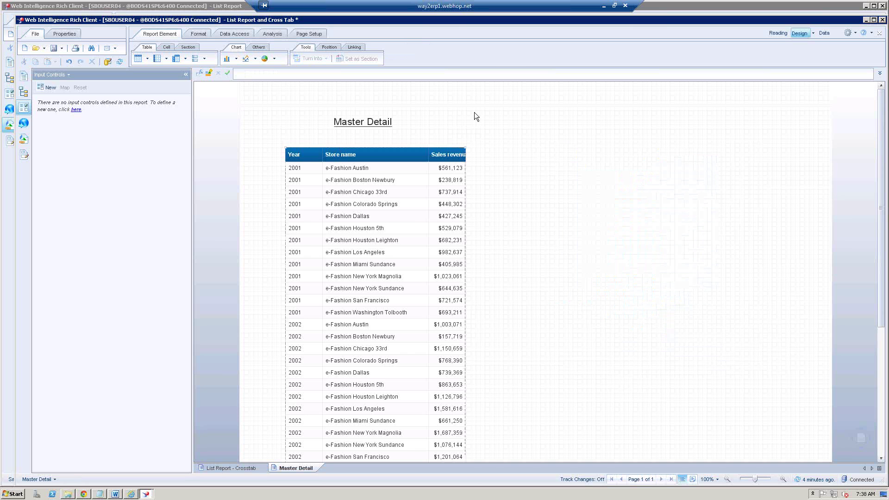
# - Set the Year column of the list table as the section and select the 2001 section heading cell
pyautogui.click(298, 168)
pyautogui.rightClick(299, 168)
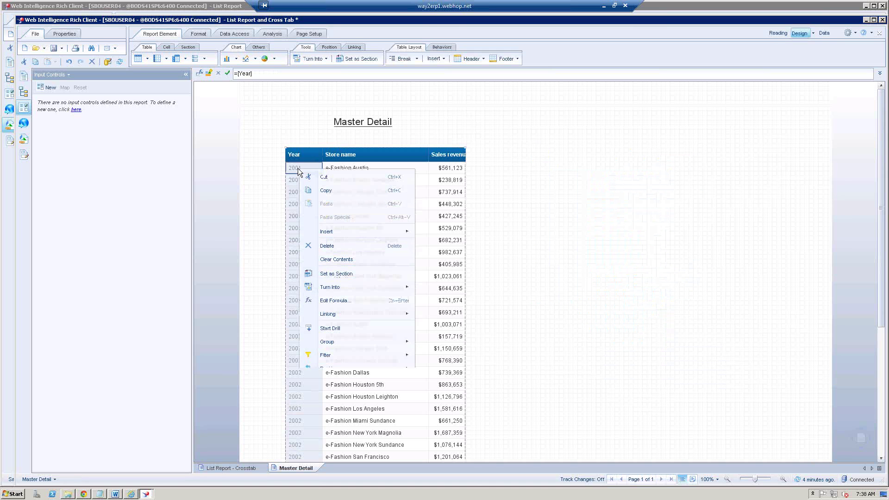
pyautogui.click(351, 275)
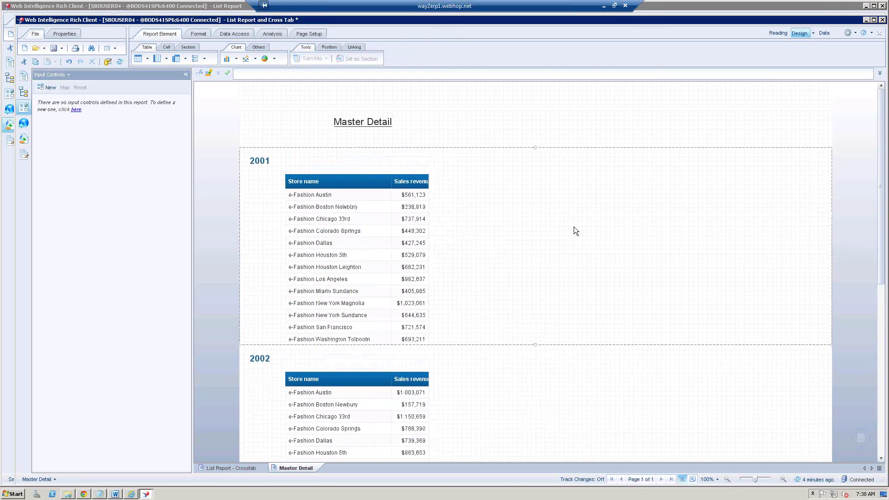
pyautogui.click(269, 160)
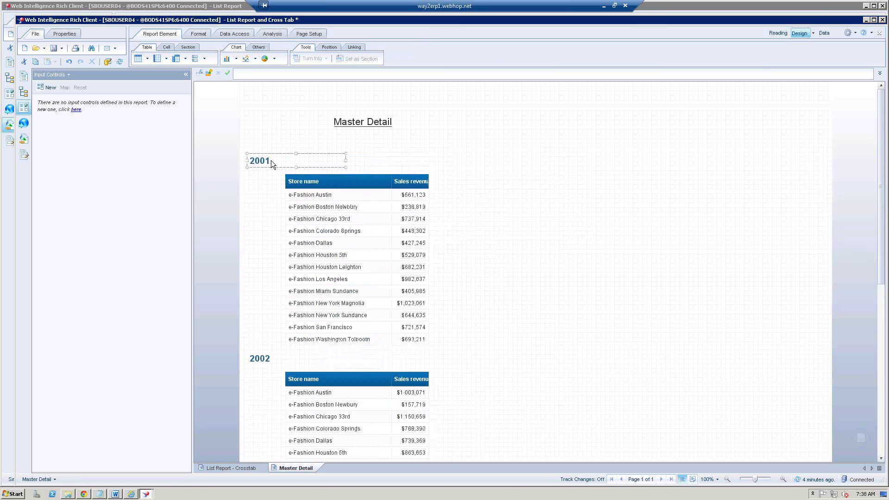
pyautogui.click(282, 159)
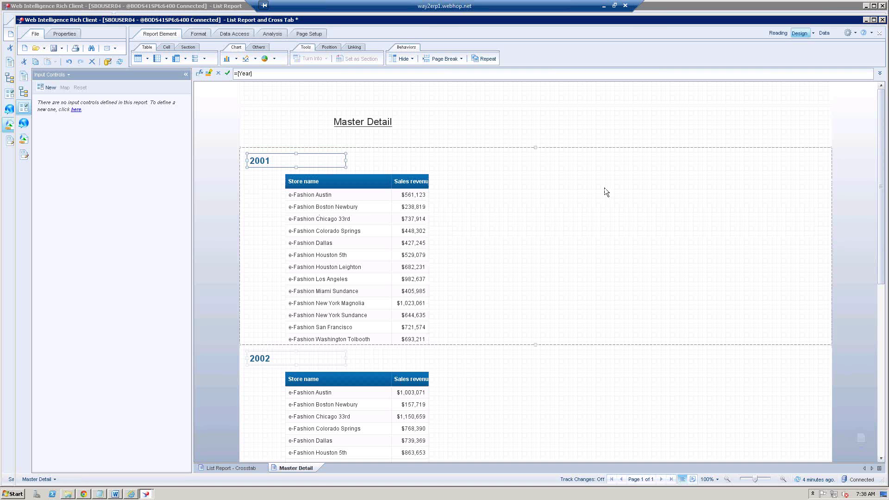
# - Examine the structure of both reports, the available objects and the document summary
pyautogui.click(25, 156)
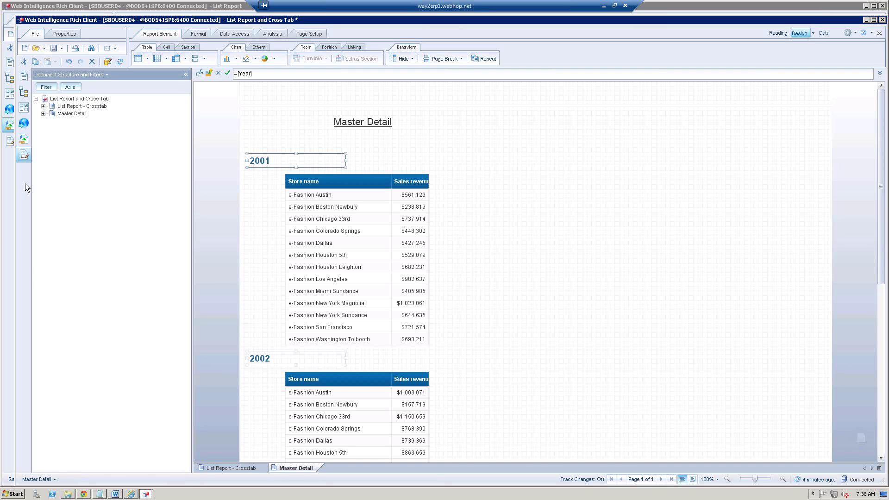
pyautogui.click(43, 106)
pyautogui.click(43, 150)
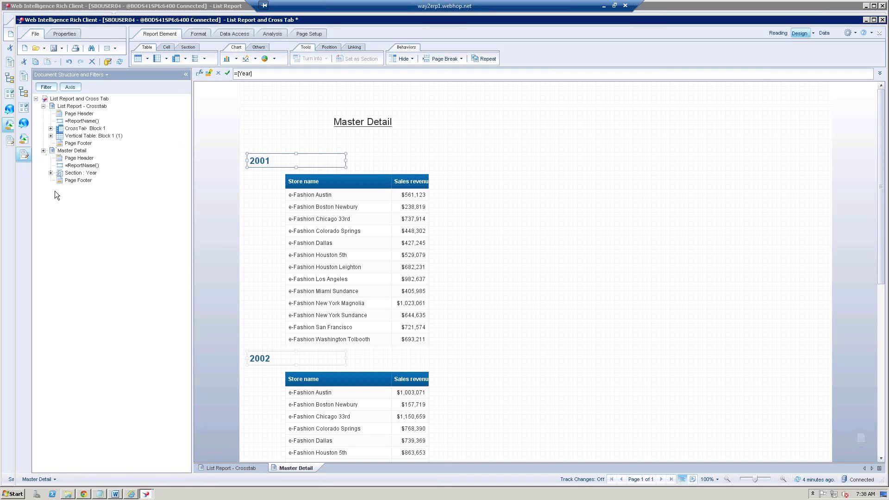
pyautogui.click(24, 139)
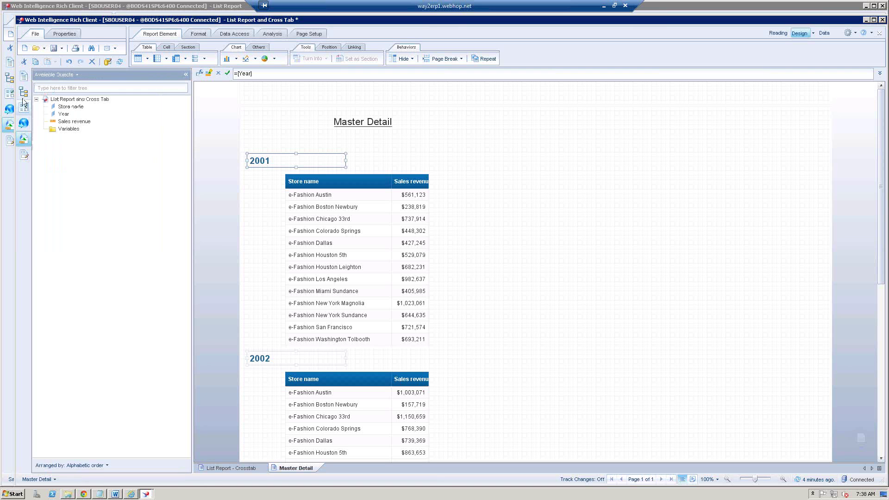
pyautogui.click(24, 77)
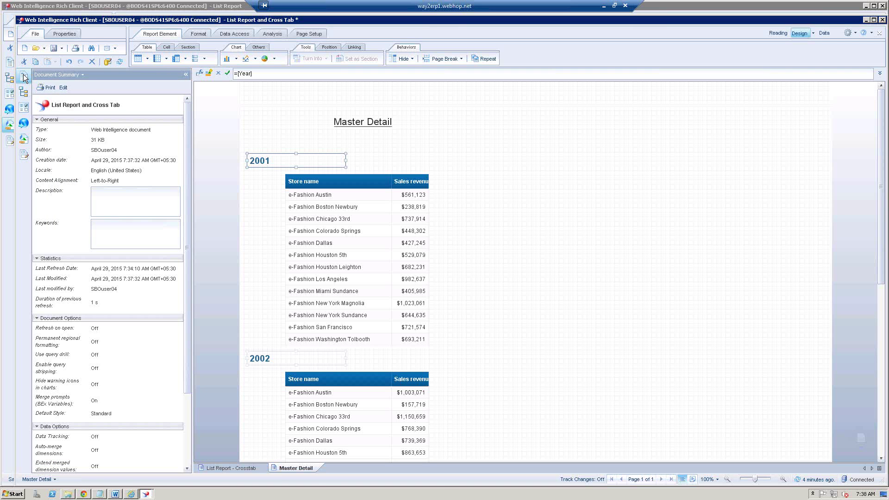
# - Browse the Master Detail year sections through the Report Map, visiting 2003, 2001 and 2002
pyautogui.click(25, 97)
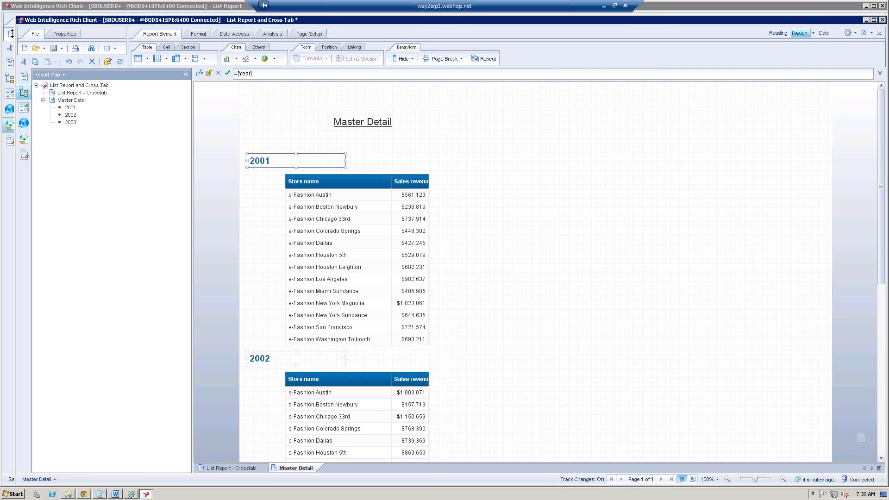
pyautogui.click(71, 123)
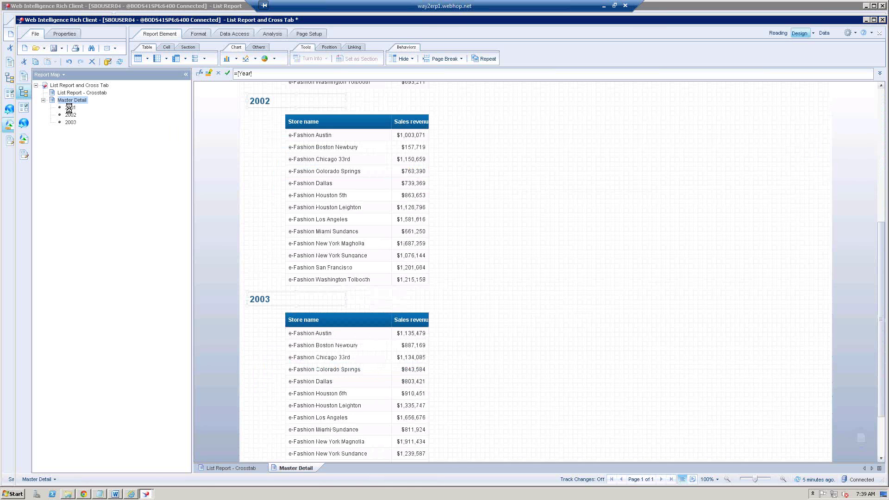
pyautogui.click(69, 108)
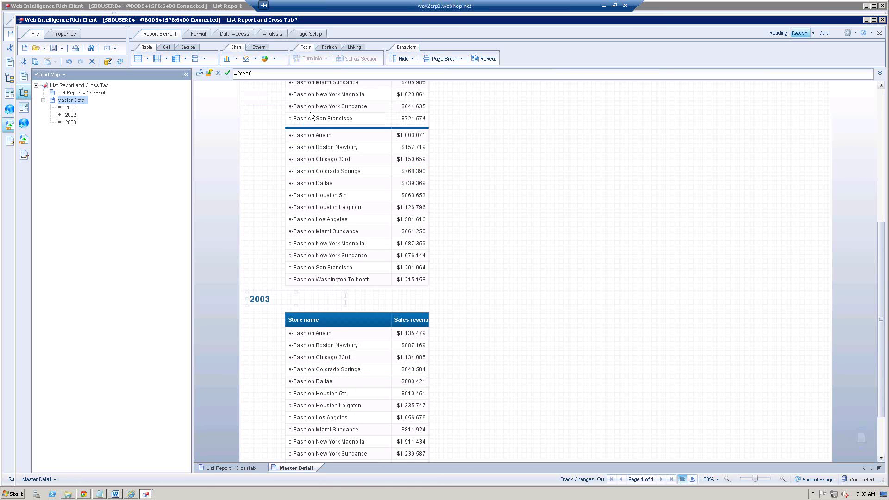
pyautogui.click(70, 116)
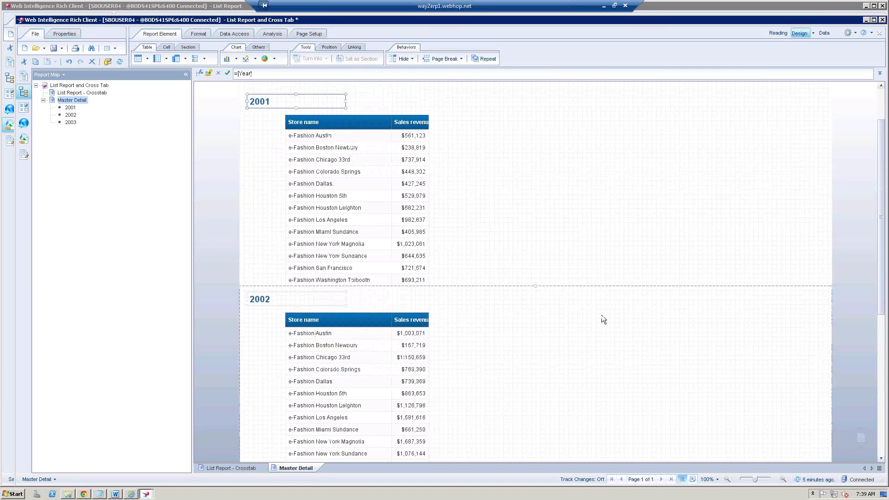
# - Swap Store name with Year so that the Master Detail report is sectioned by Store name
pyautogui.click(642, 173)
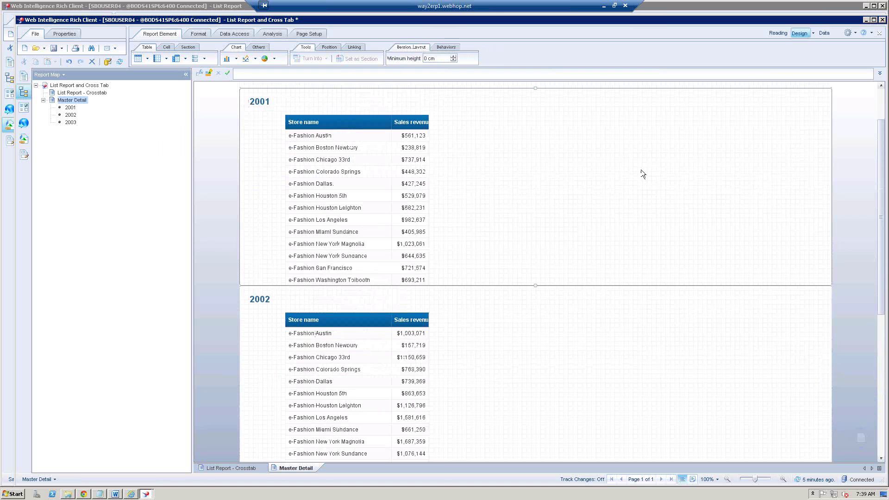
pyautogui.click(359, 132)
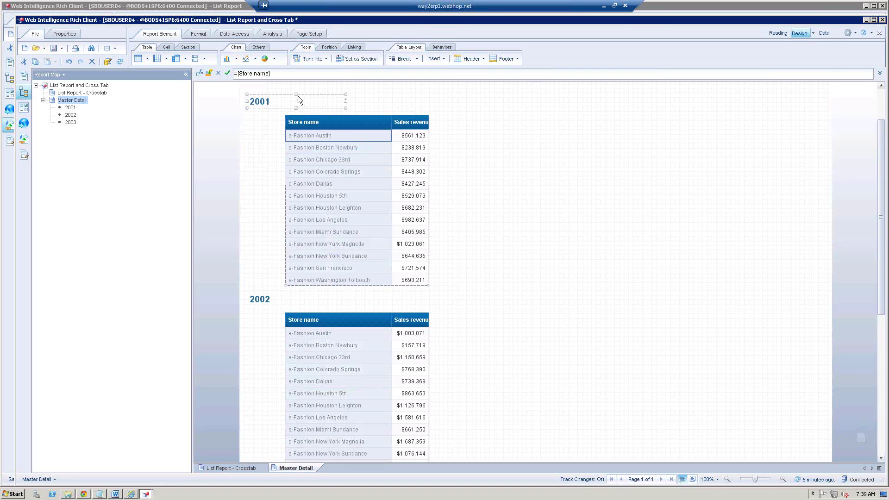
pyautogui.moveTo(296, 123); pyautogui.dragTo(285, 99)
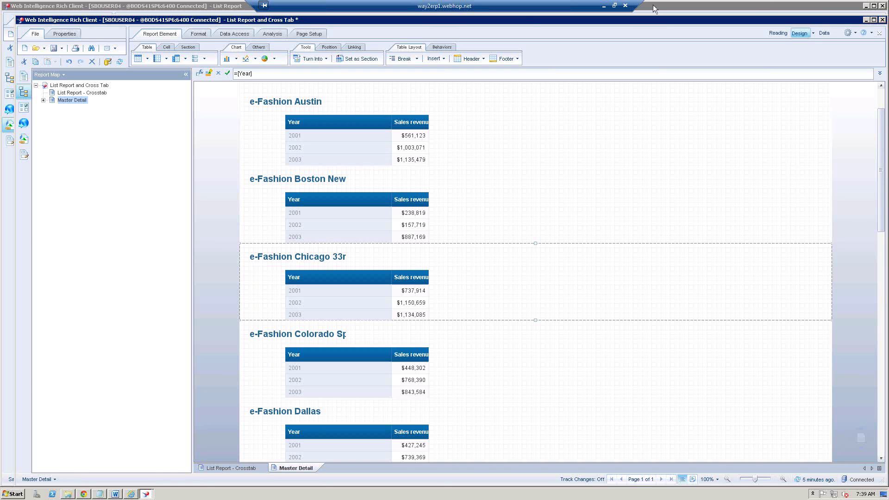
# - Examine the store sections of the Master Detail report from e-Fashion Austin to e-Fashion Washington Tolbooth
pyautogui.click(306, 105)
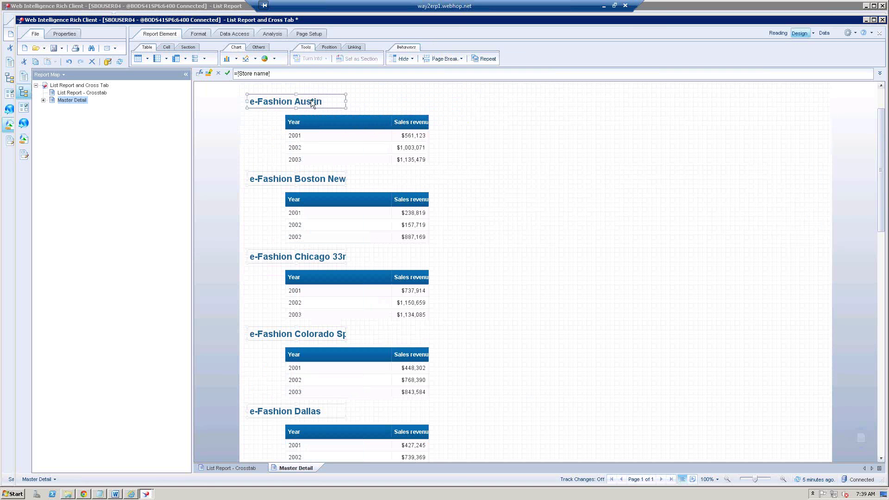
pyautogui.click(43, 100)
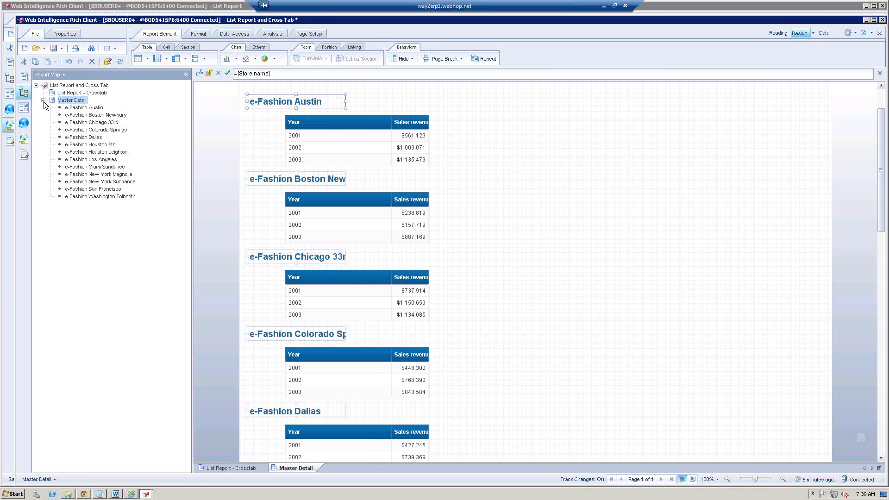
pyautogui.click(94, 199)
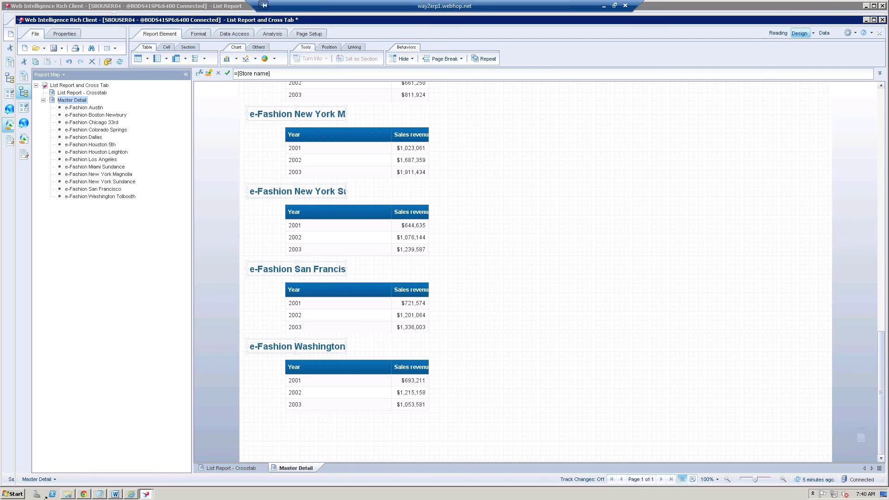
# - Review the list of report types in the Word notes and return to the List Report and Cross Tab document in Web Intelligence
pyautogui.click(115, 494)
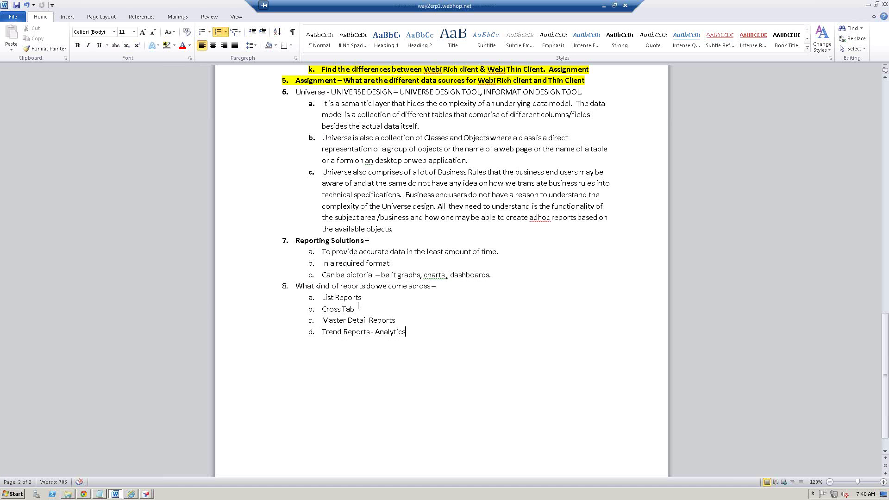
pyautogui.click(358, 306)
pyautogui.moveTo(141, 494)
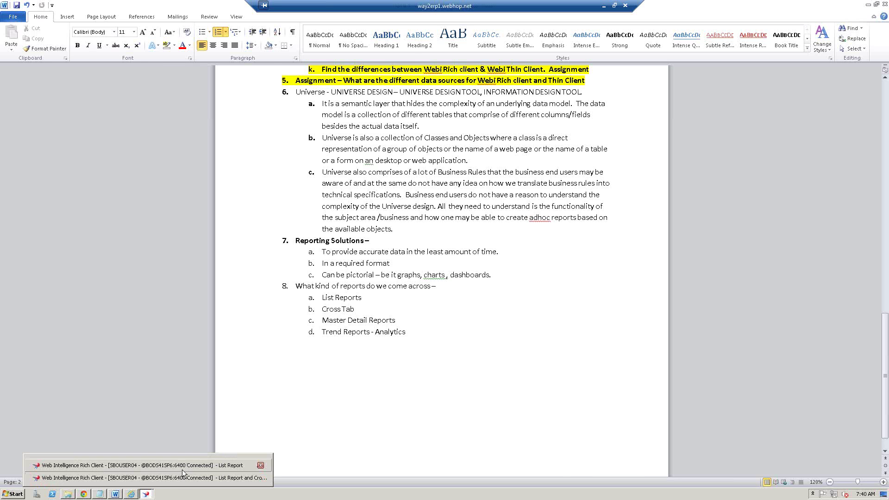
pyautogui.click(183, 478)
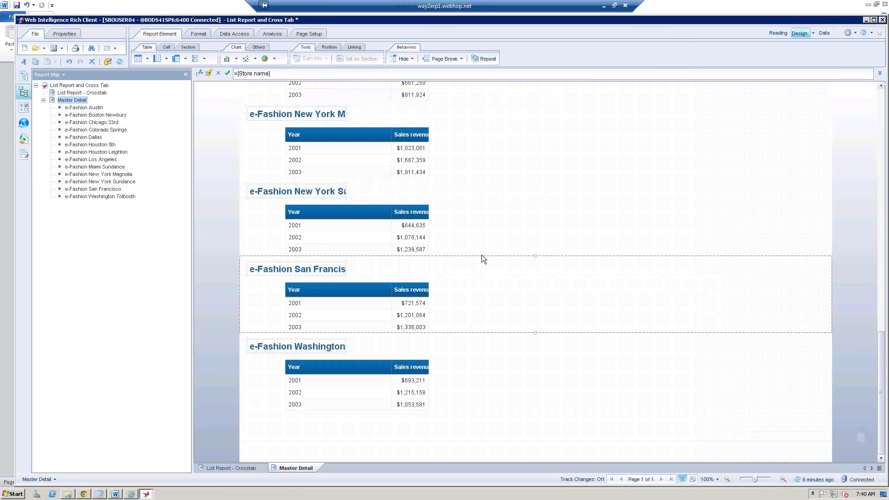
pyautogui.click(609, 163)
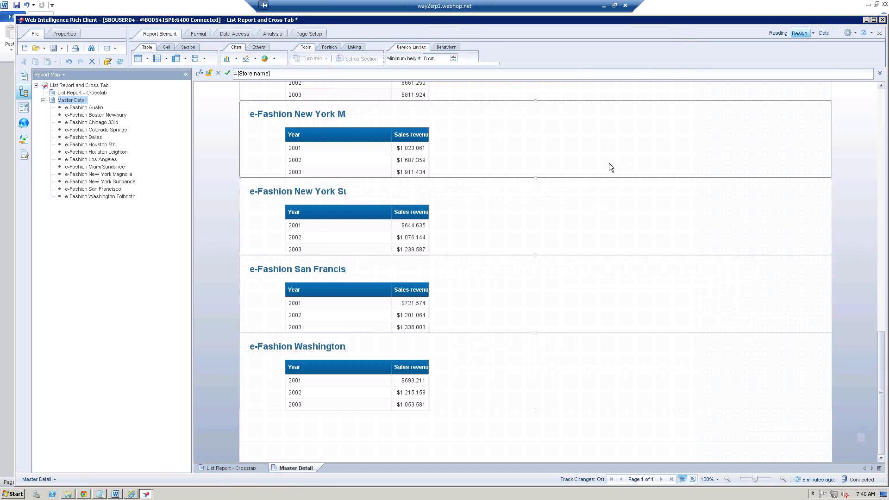
# - Examine the sales revenue values in the cross table of the List Report - Crosstab report
pyautogui.click(230, 468)
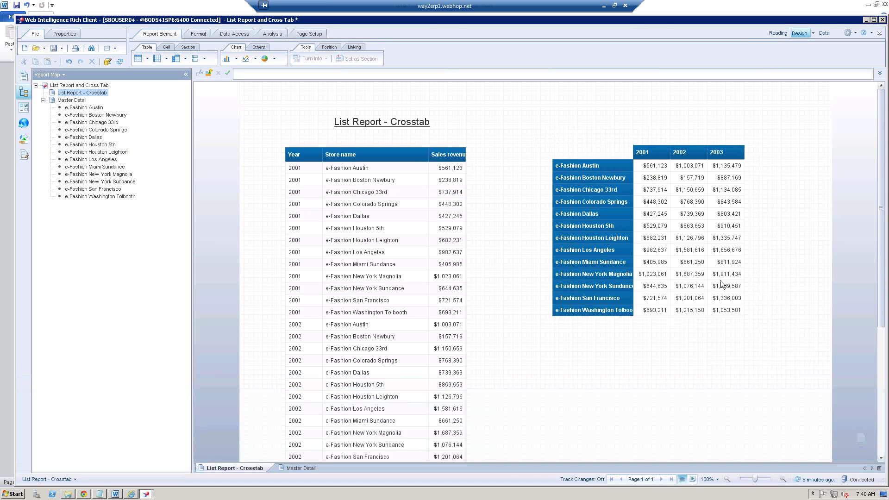
pyautogui.click(689, 244)
pyautogui.click(688, 238)
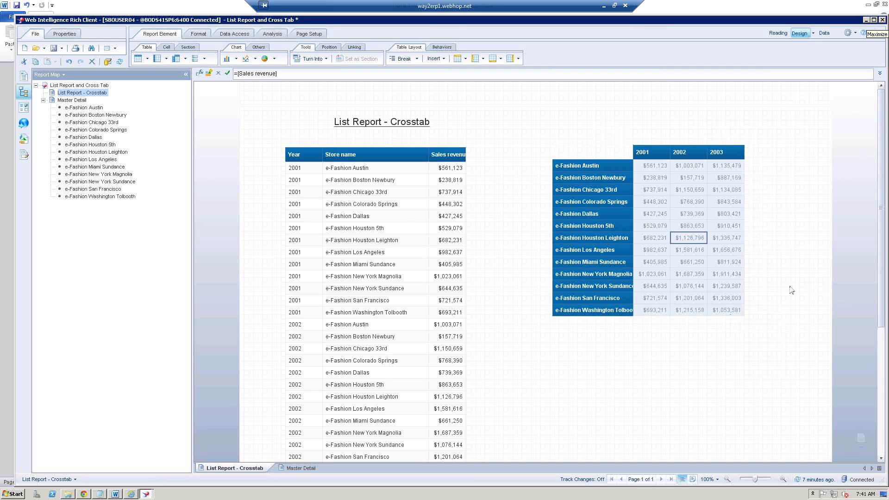
# - Save the changes to the List Report and Cross Tab document
pyautogui.click(572, 395)
pyautogui.click(57, 47)
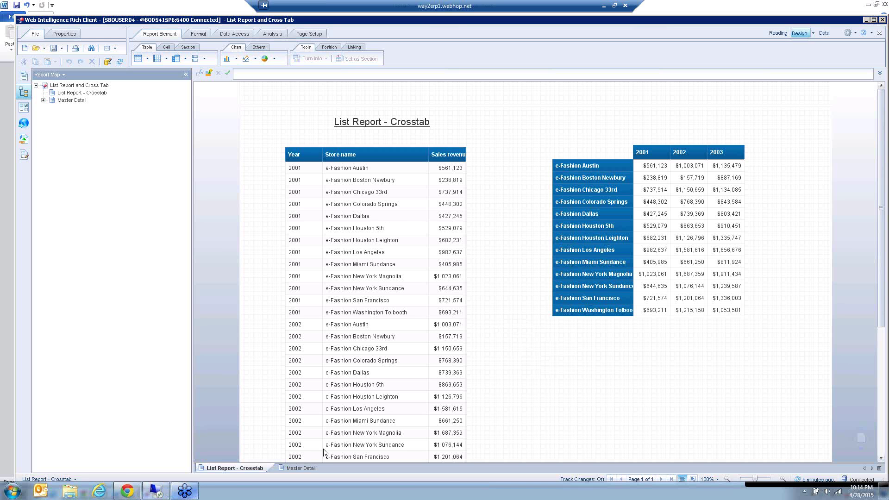
pyautogui.click(551, 405)
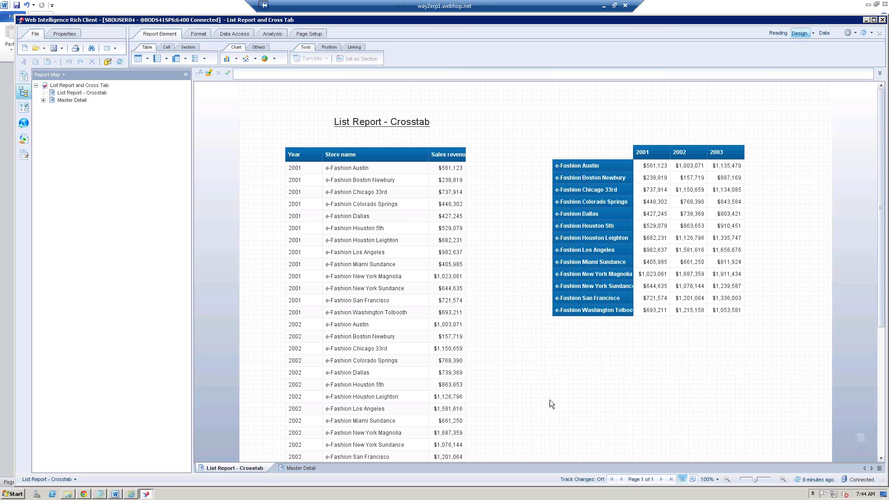
# - Switch to the Word notes and review the highlighted assignments about Webi Rich client and Thin Client
pyautogui.click(116, 494)
pyautogui.scroll(3, 552, 304)
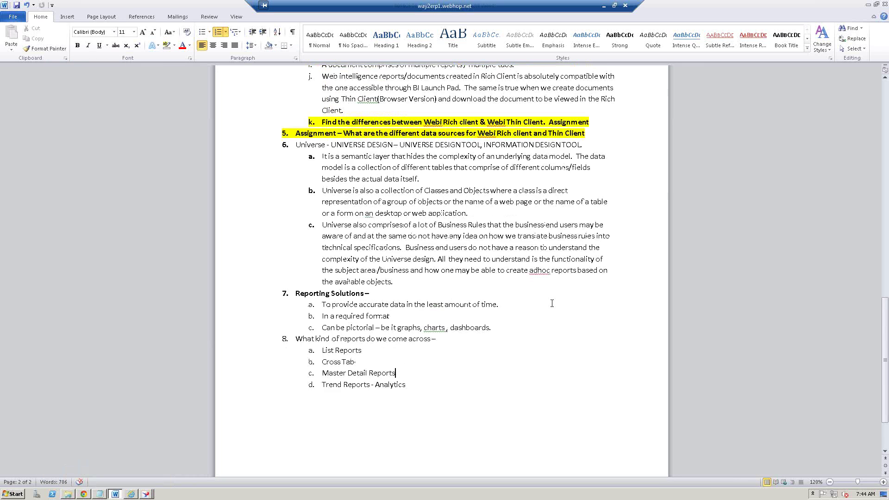
pyautogui.click(601, 147)
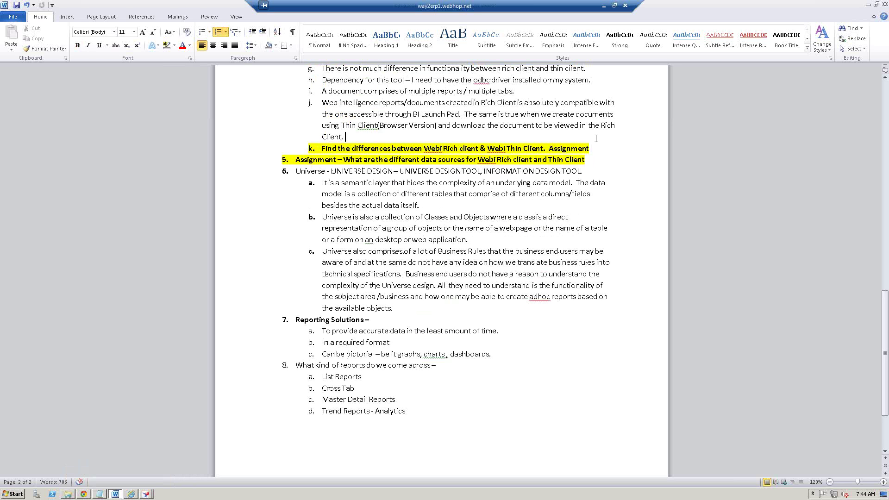
pyautogui.click(587, 159)
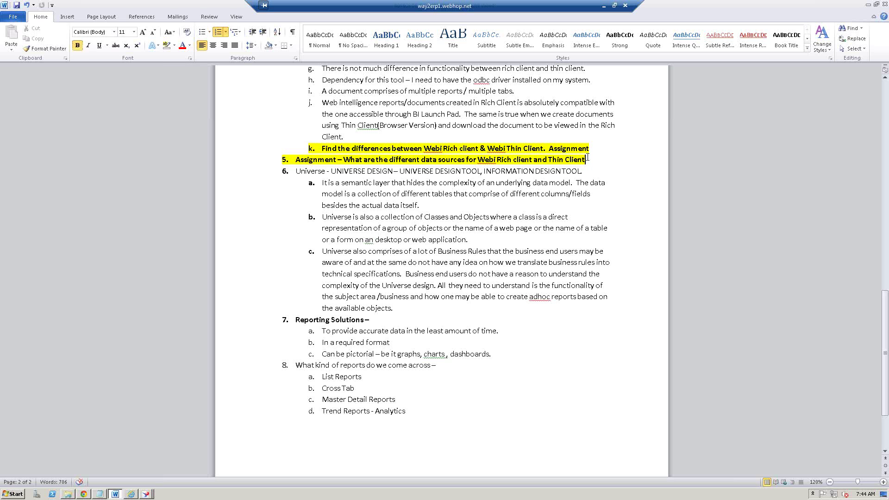